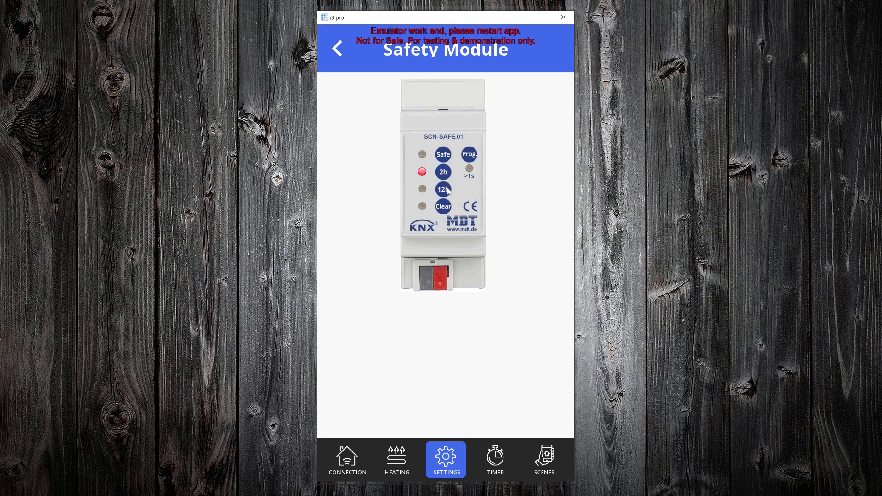
On the i3 pro SCN-SAFE.01 panel, trigger 12h, Safe and Clear, then switch Prog off.
left_click(448, 189)
left_click(445, 156)
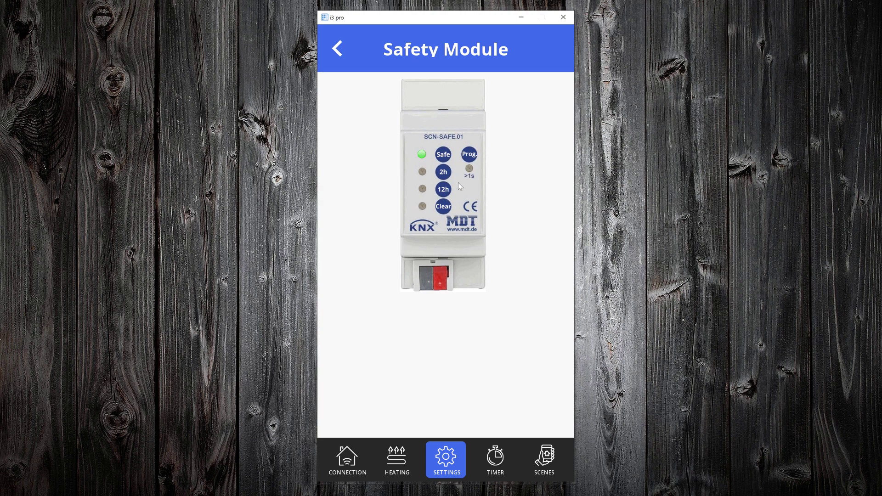
left_click(444, 208)
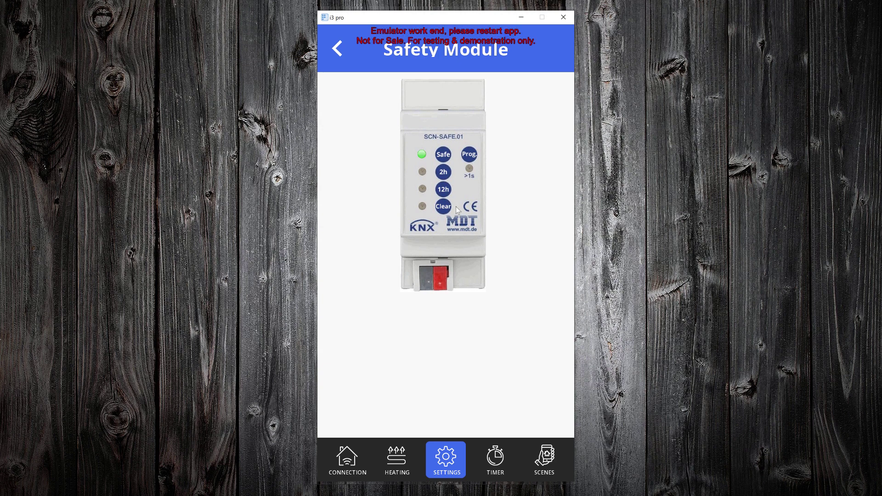
left_click(472, 158)
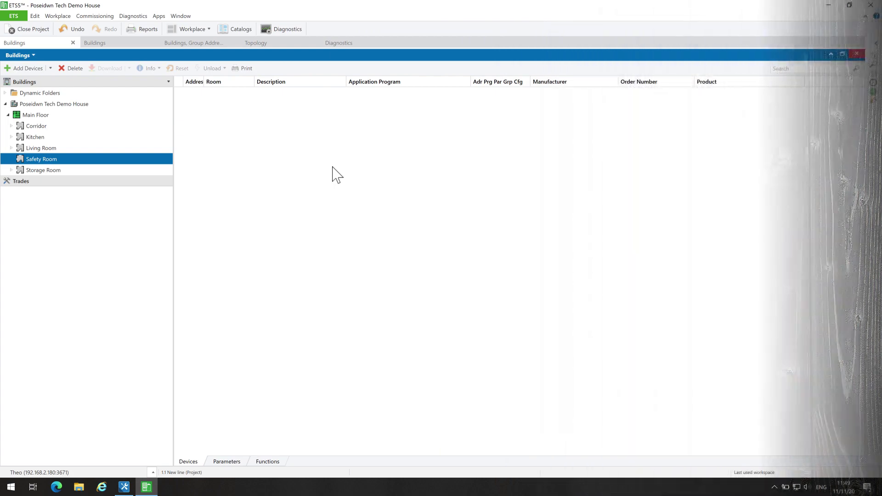
Search MDT technologies for 'safety module' and add the SCN-SAFE.01 to the Safety Room as 1.1.32.
left_click(241, 29)
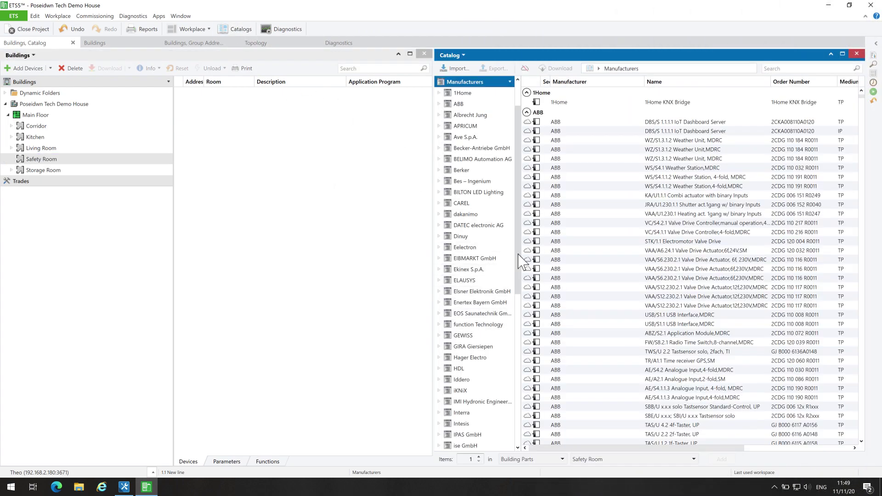
scroll(518, 276, "down", 5)
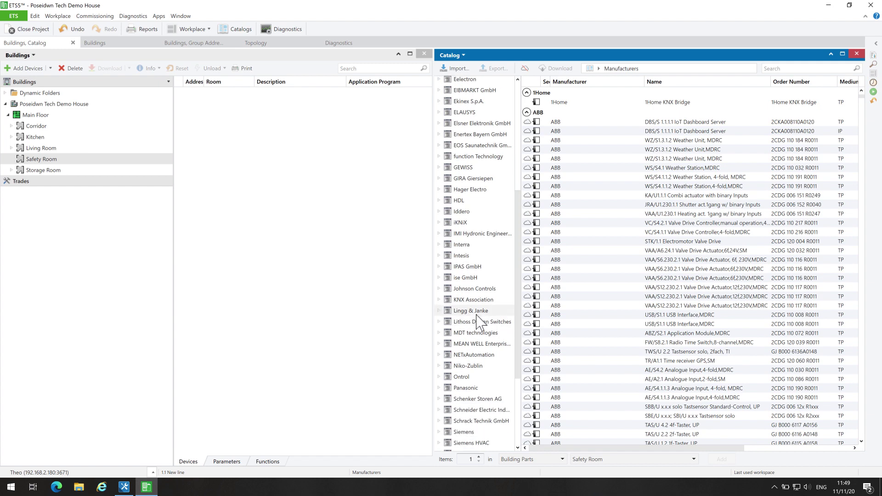
left_click(470, 333)
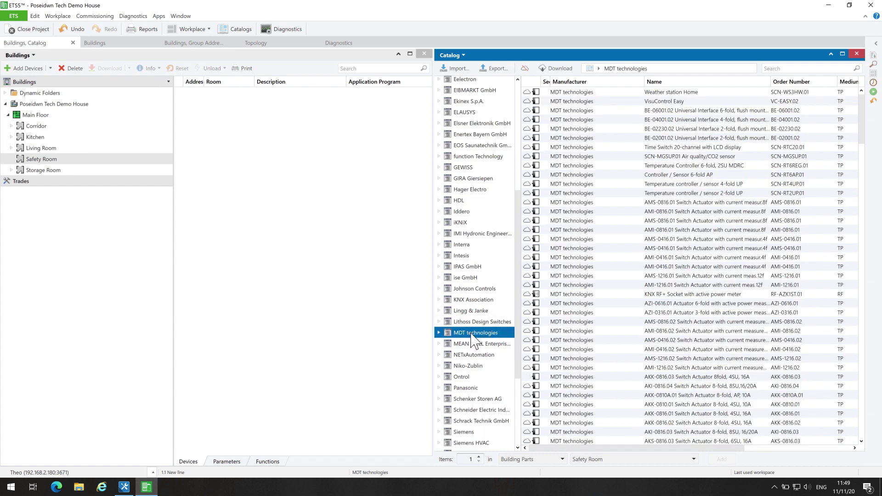
left_click(810, 69)
type("safety module")
key("Return")
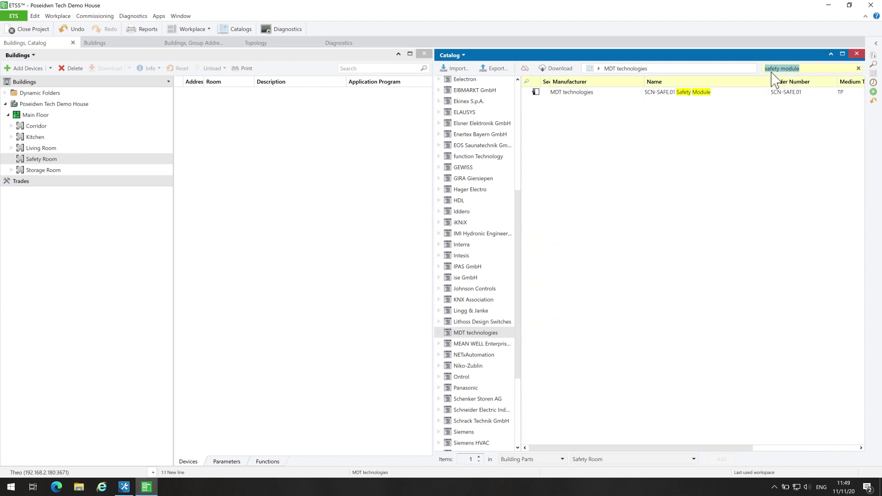
left_click(576, 94)
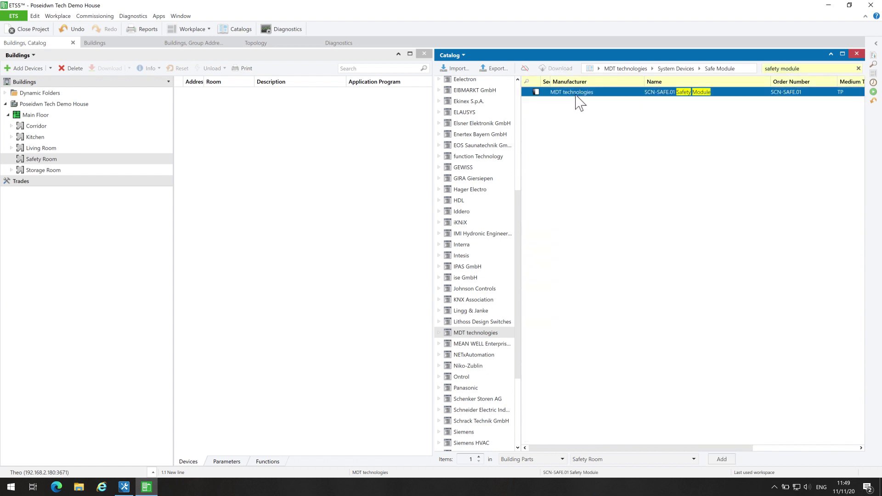
left_click(718, 459)
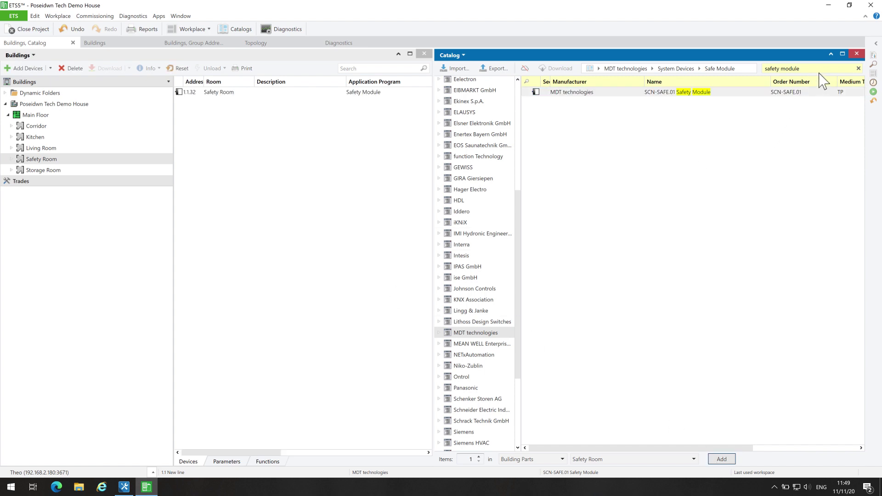
left_click(857, 53)
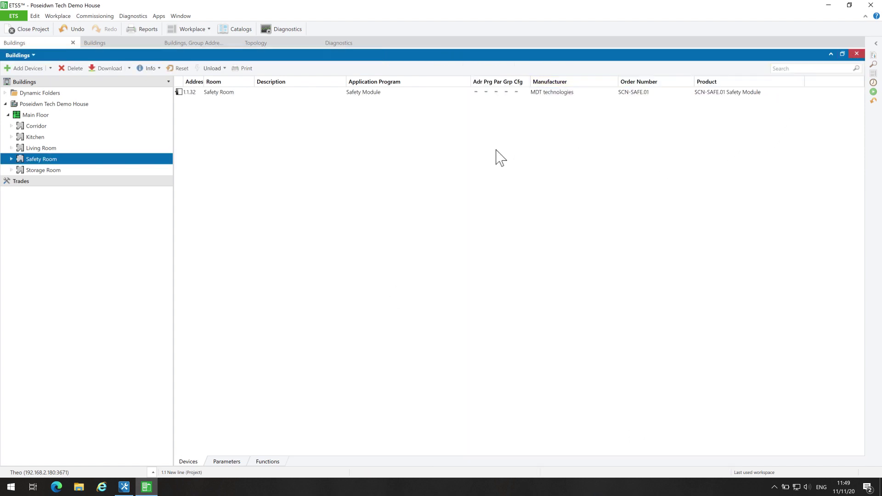
Open device 1.1.32's parameters and look over the Startup timeout and Operation cycle time options.
left_click(180, 93)
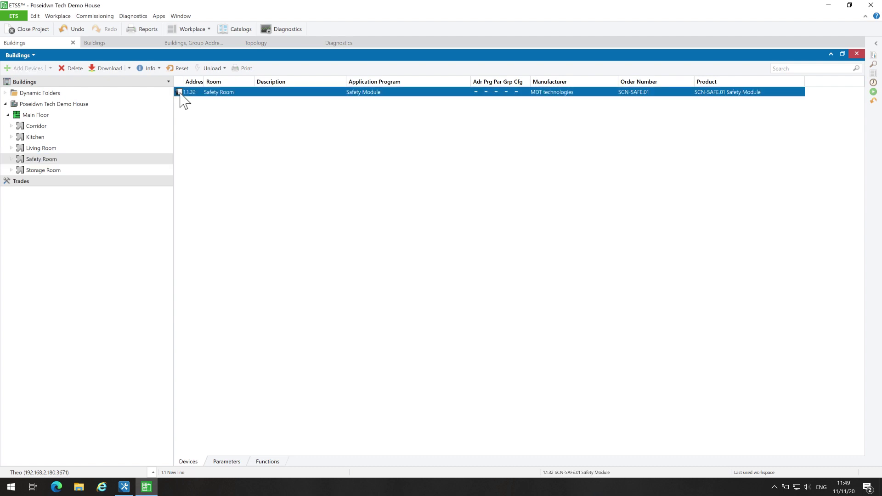
double_click(180, 94)
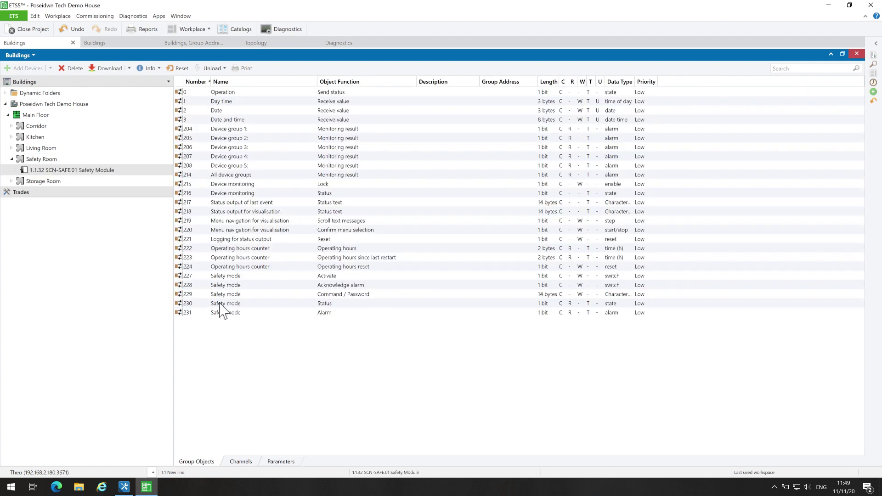
left_click(280, 461)
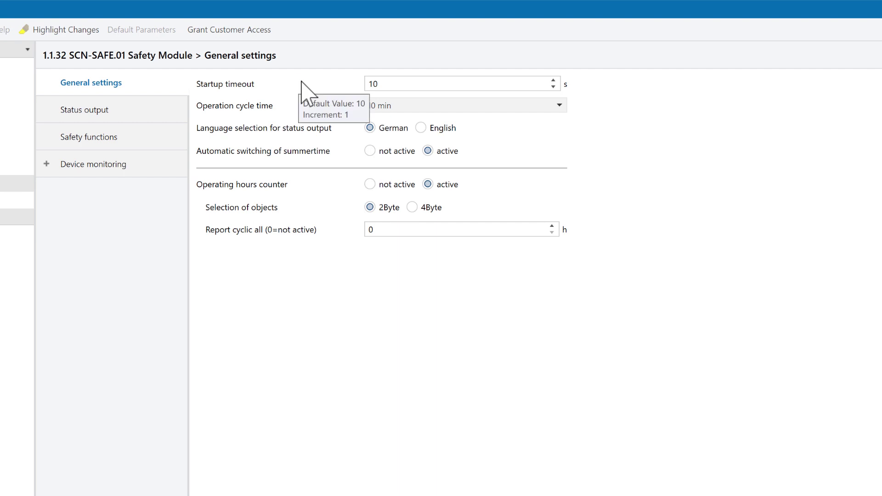
left_click(400, 83)
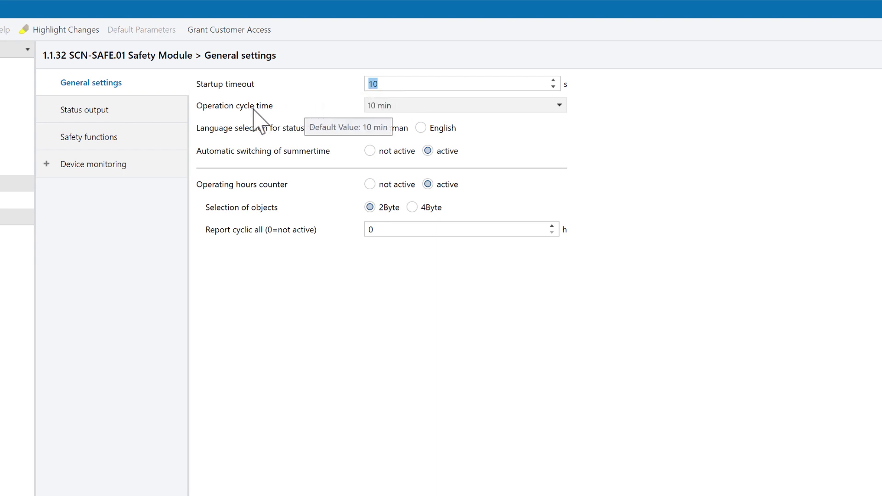
left_click(411, 107)
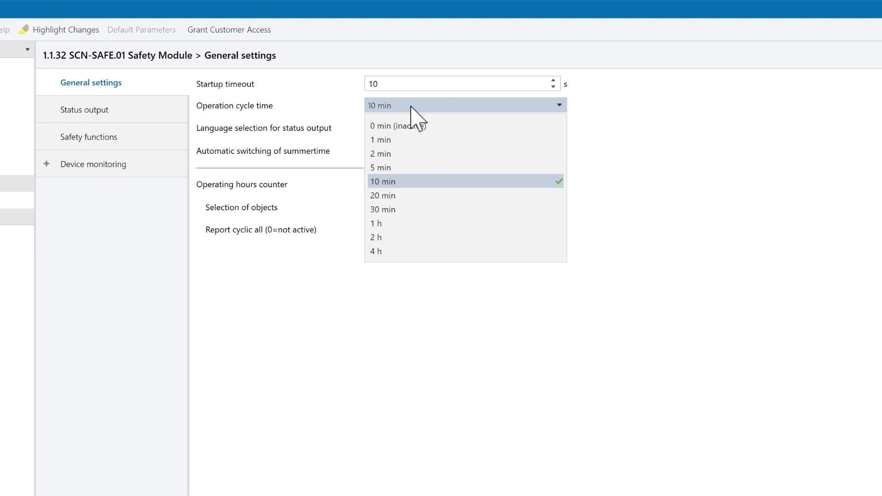
left_click(333, 111)
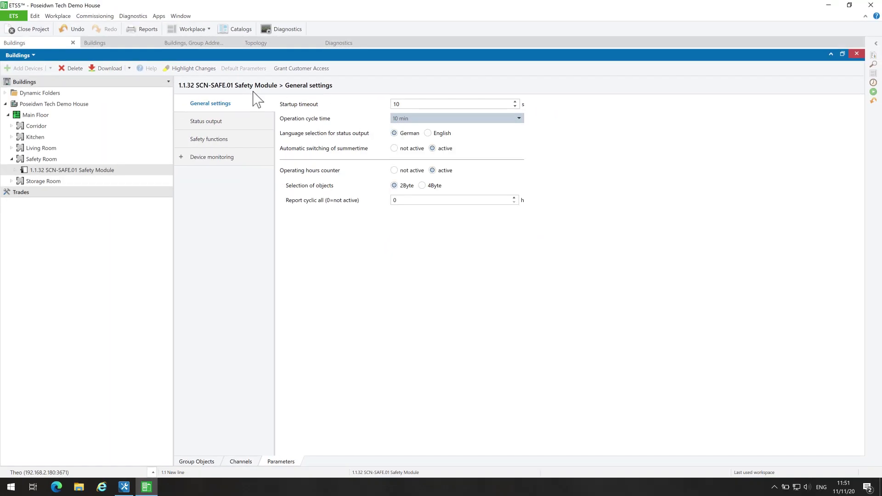
Set Operation cycle time to 1 min and the status output language to English.
left_click(117, 43)
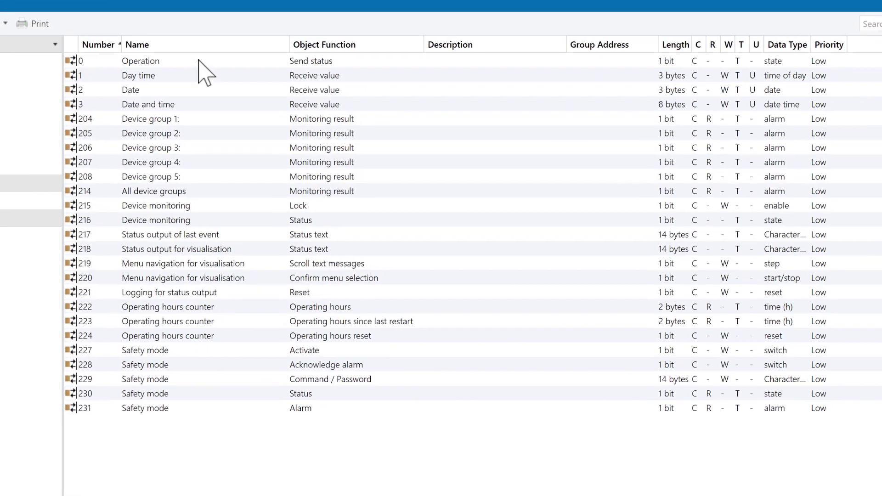
left_click(302, 82)
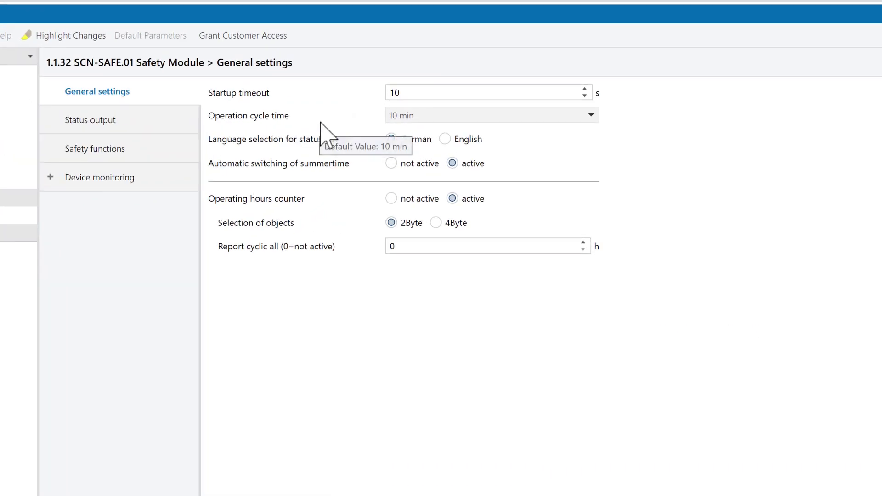
left_click(430, 117)
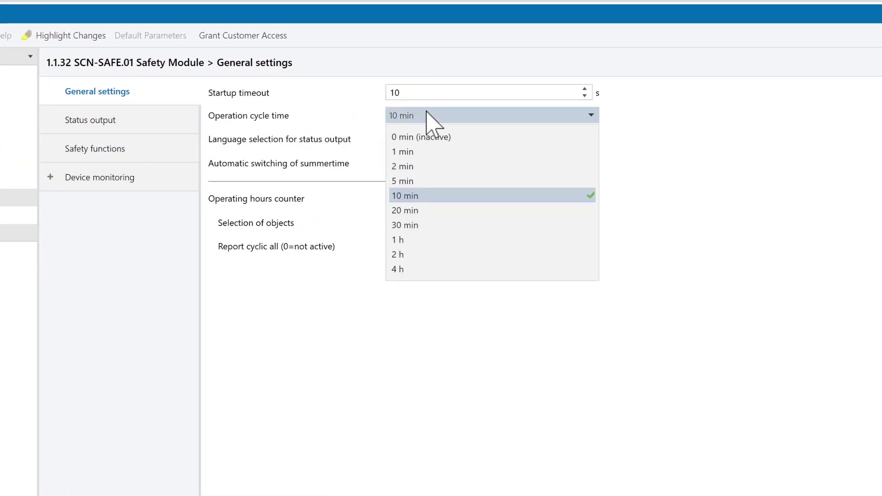
left_click(413, 152)
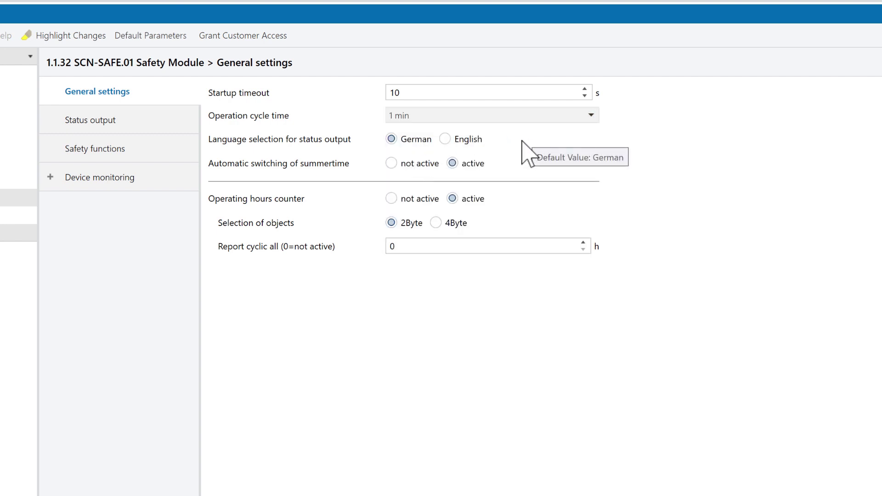
left_click(445, 139)
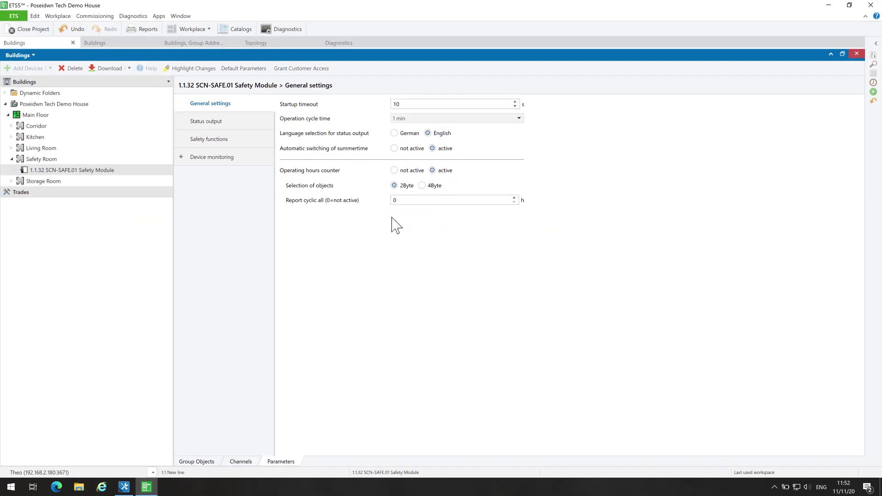
In Group Objects, select the operating hours objects 222, 223 and 224 one by one.
left_click(123, 45)
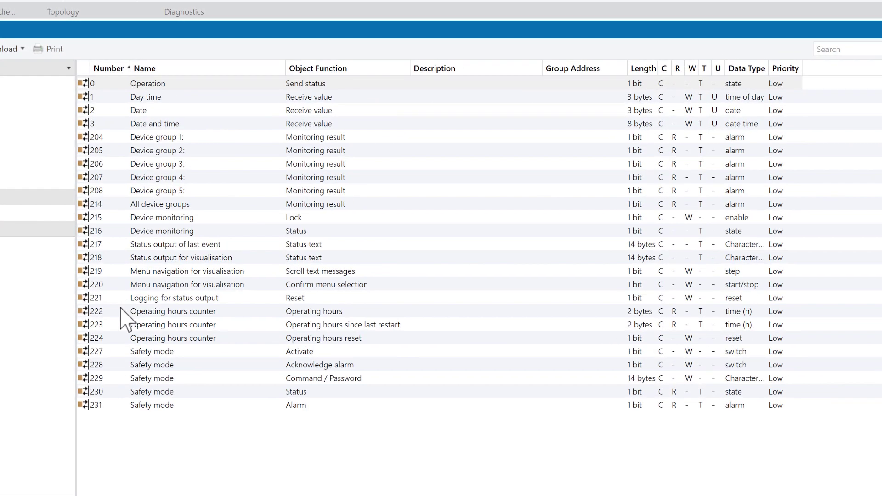
left_click(121, 308)
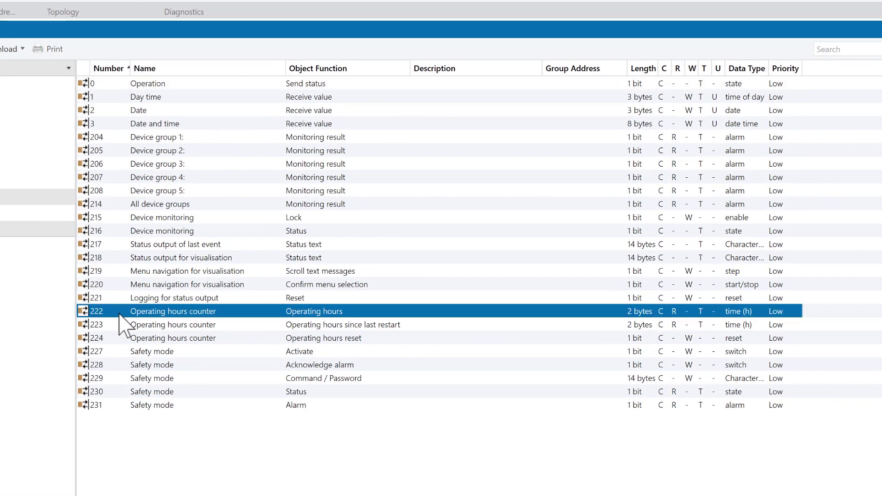
left_click(119, 327, "shift")
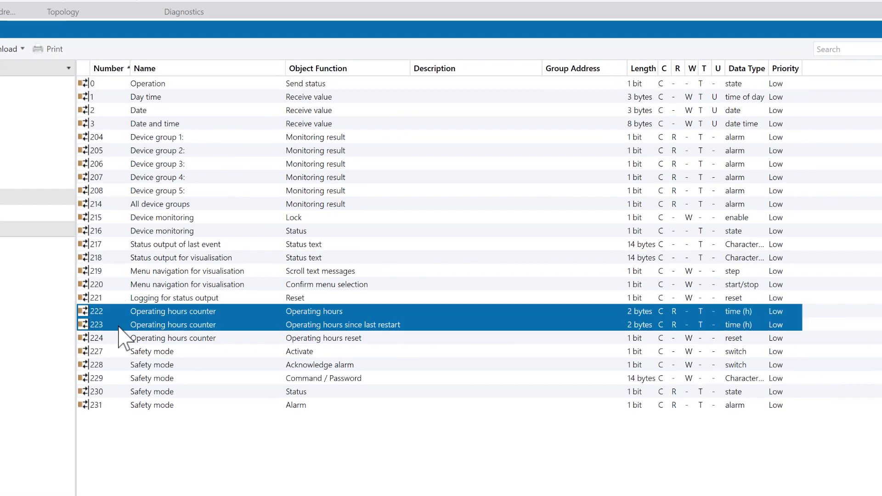
left_click(119, 339, "shift")
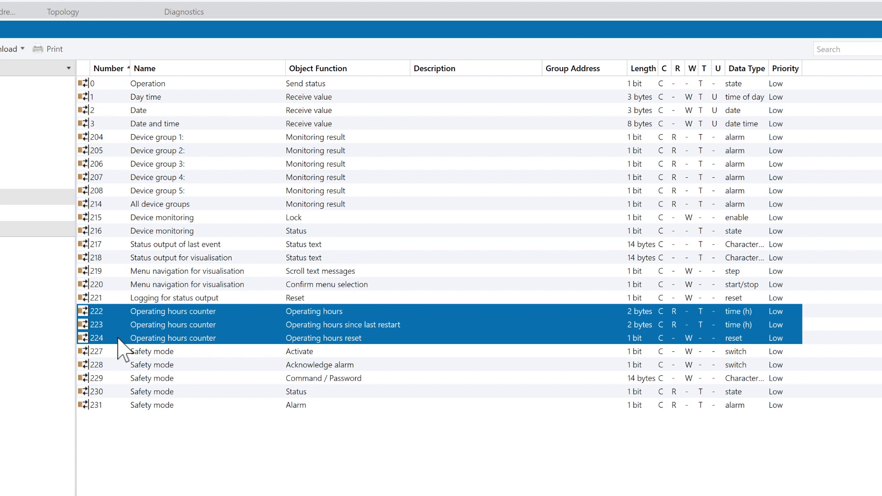
left_click(178, 312)
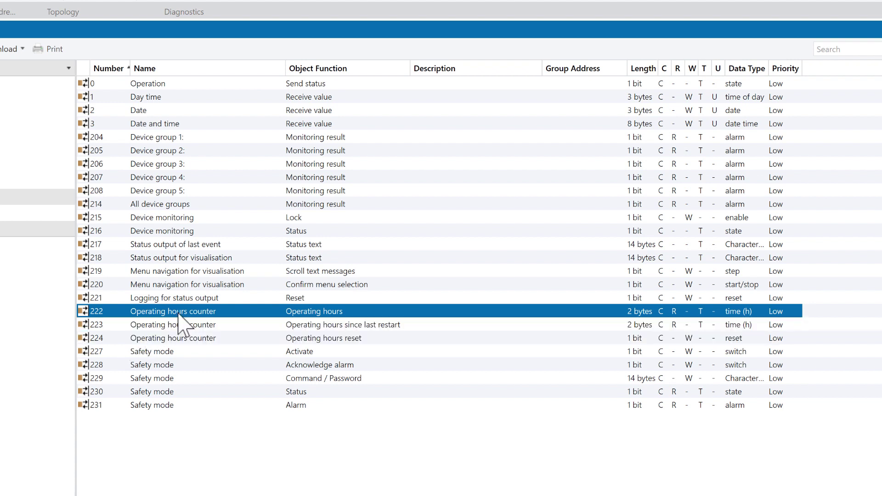
left_click(261, 326)
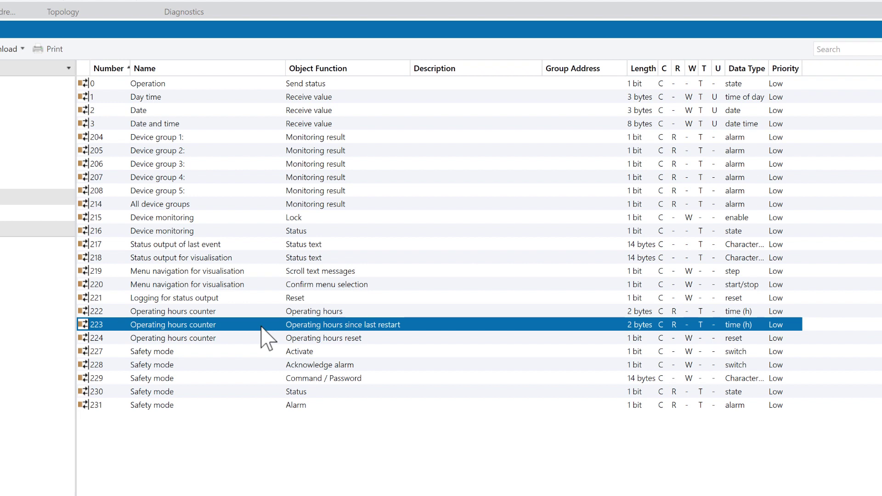
left_click(261, 339)
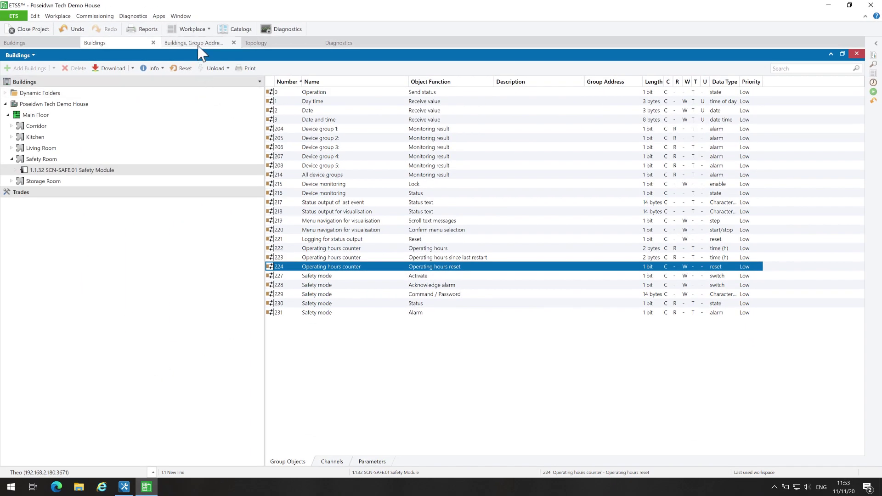
Create middle group 'Safety Module' (7/3) under the 7 Security main group.
left_click(200, 44)
left_click(635, 180)
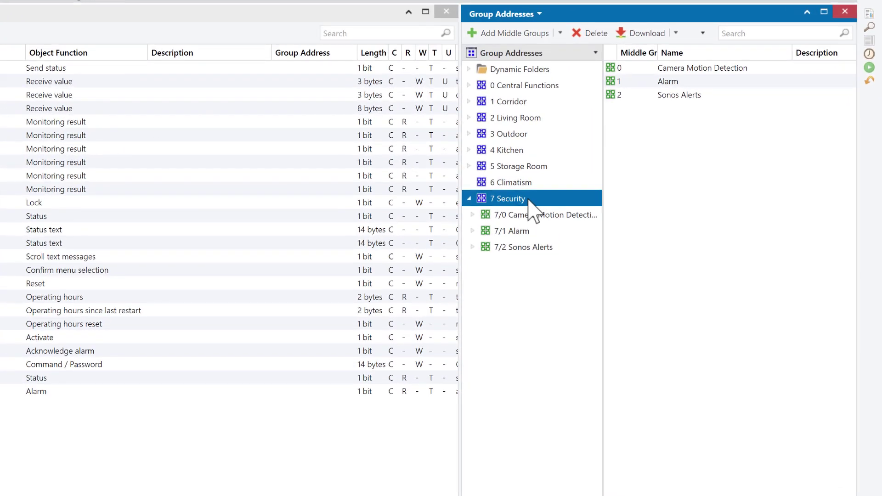
left_click(502, 34)
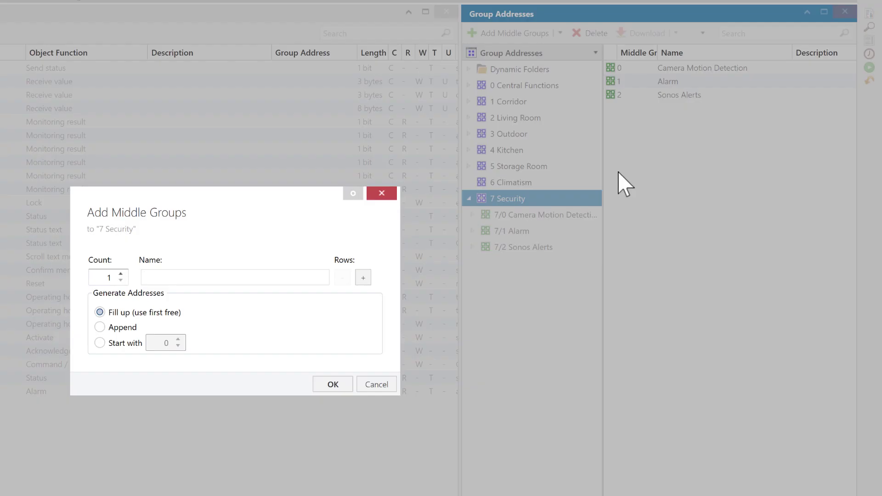
type("Safety Module")
left_click(331, 385)
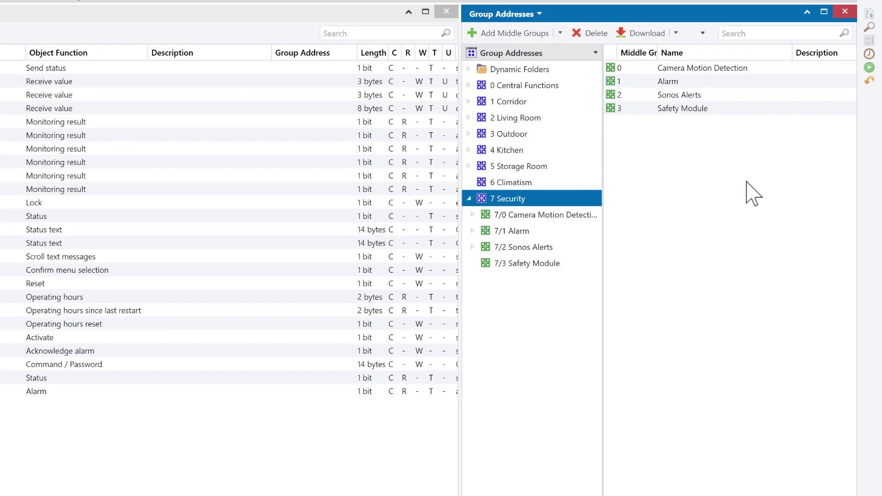
left_click(522, 269)
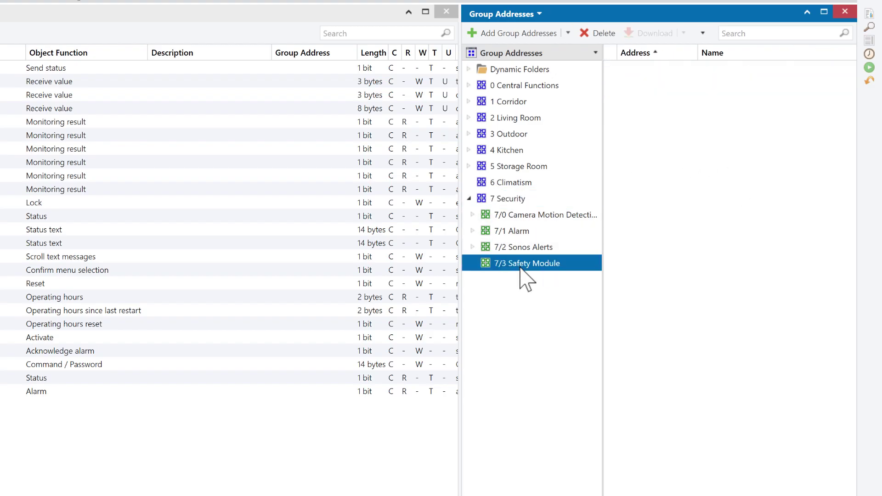
Add Operation_Status, Operating_Hours, Operating_Hours_Last_Rest and Operating_Hours_Reset as 7/3/0–7/3/3.
left_click(523, 33)
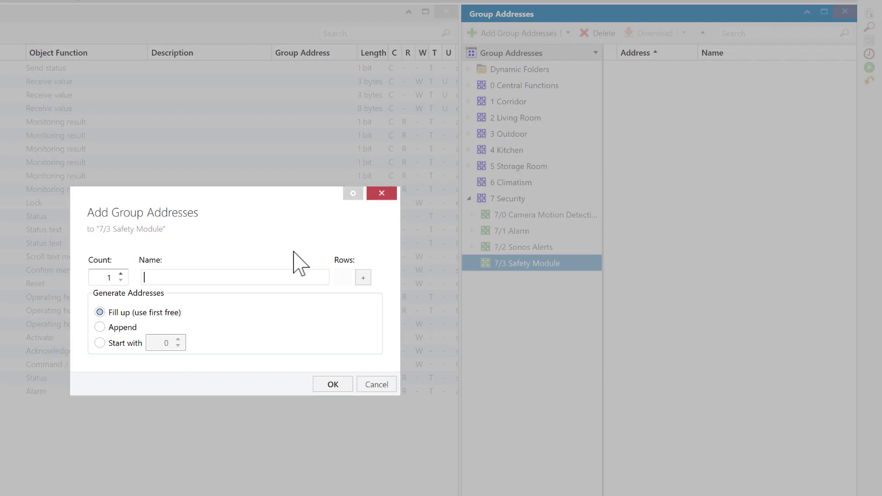
type("Operation_Status")
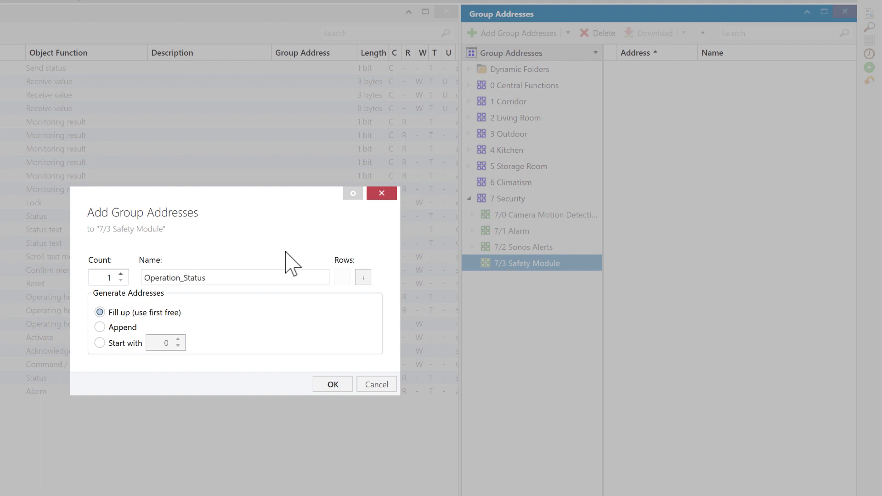
left_click(363, 277)
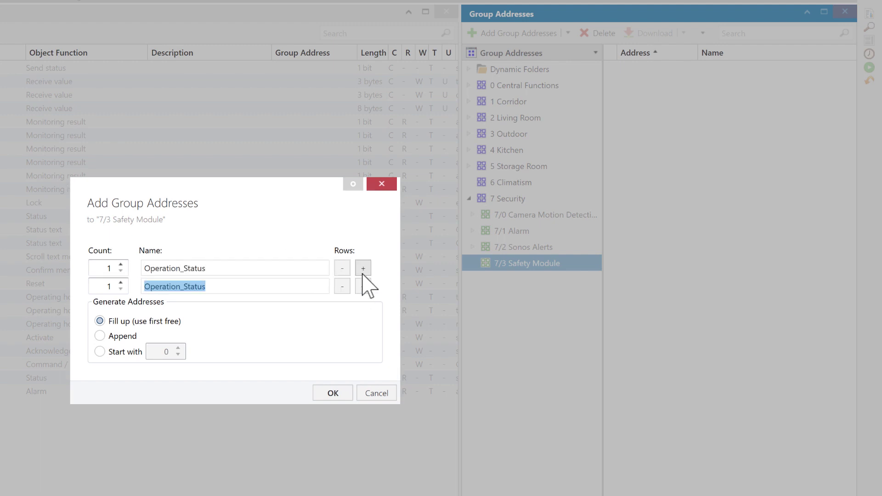
type("Operati")
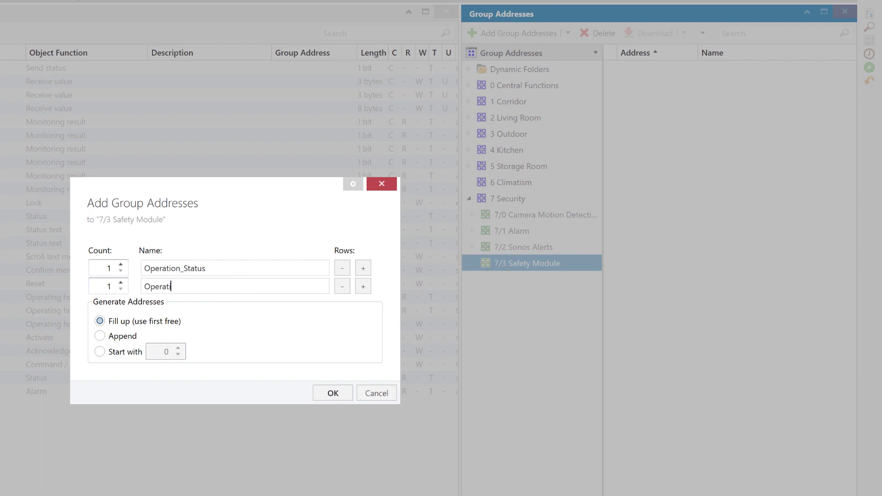
type("ng_Hours")
left_click(363, 286)
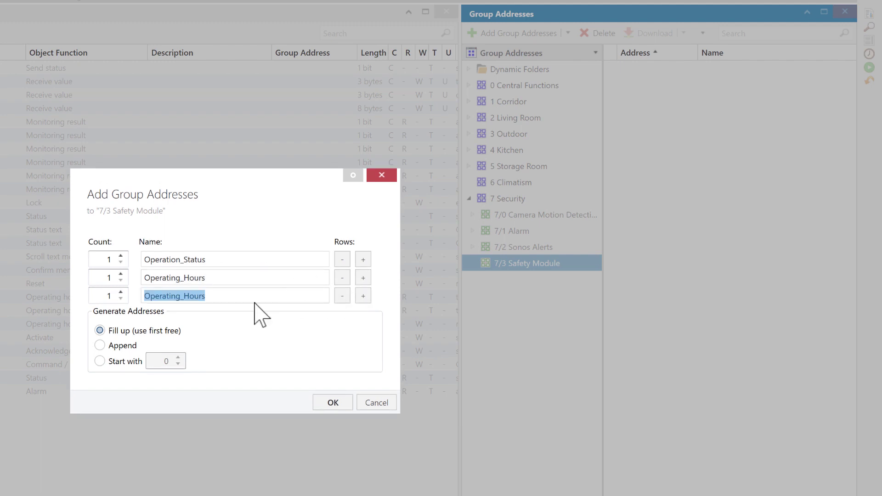
left_click(236, 298)
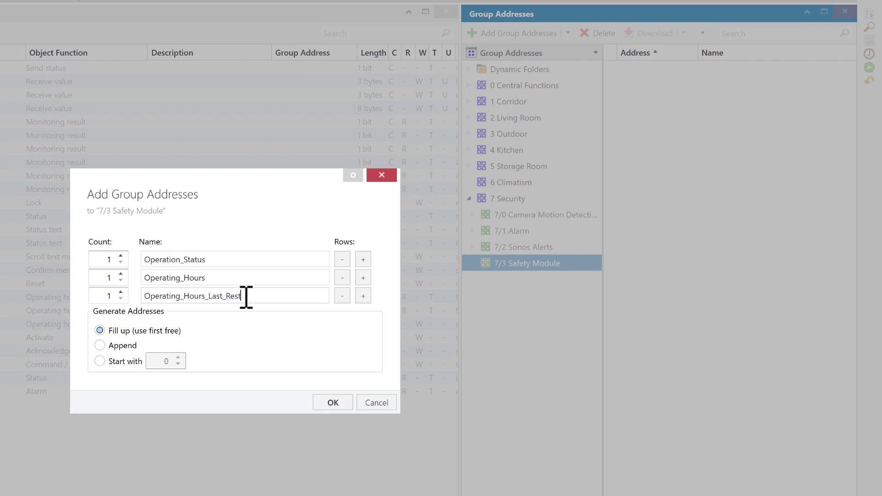
left_click(366, 298)
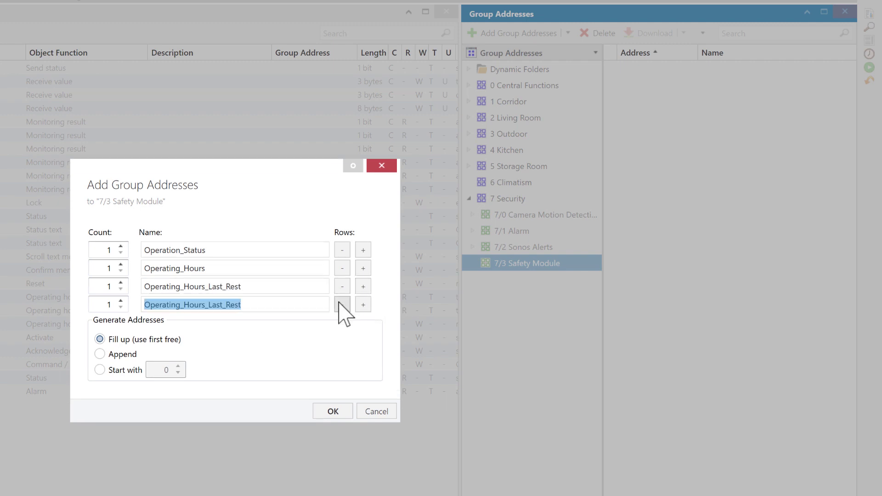
left_click(267, 305)
type("Reset")
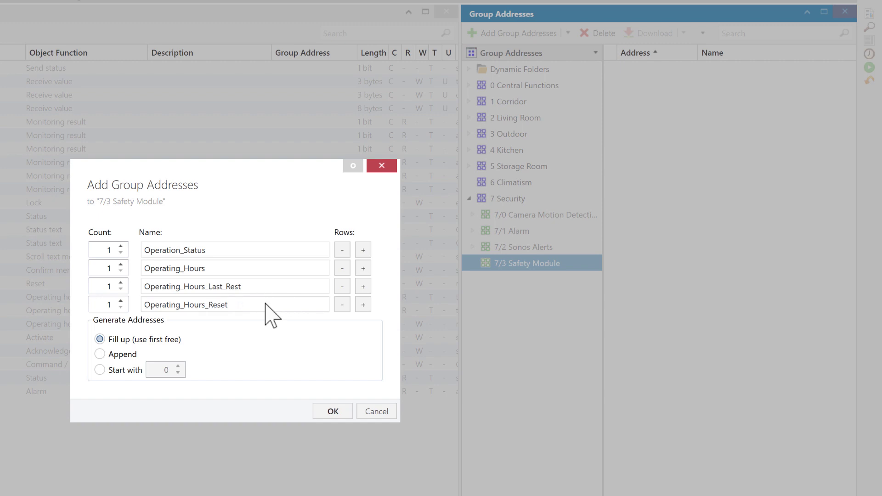
left_click(332, 411)
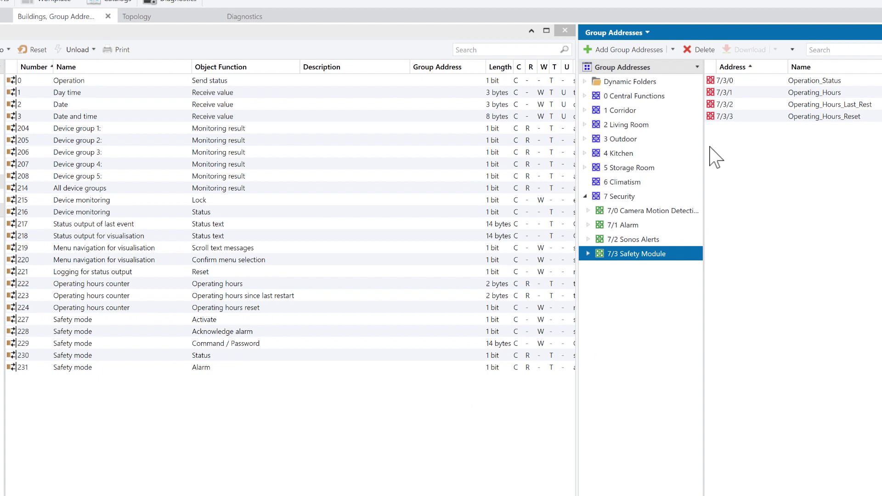
Link object 0 and objects 222–224 to group addresses 7/3/0–7/3/3, then bring up iRidium Studio.
left_click_drag(277, 82, 828, 80)
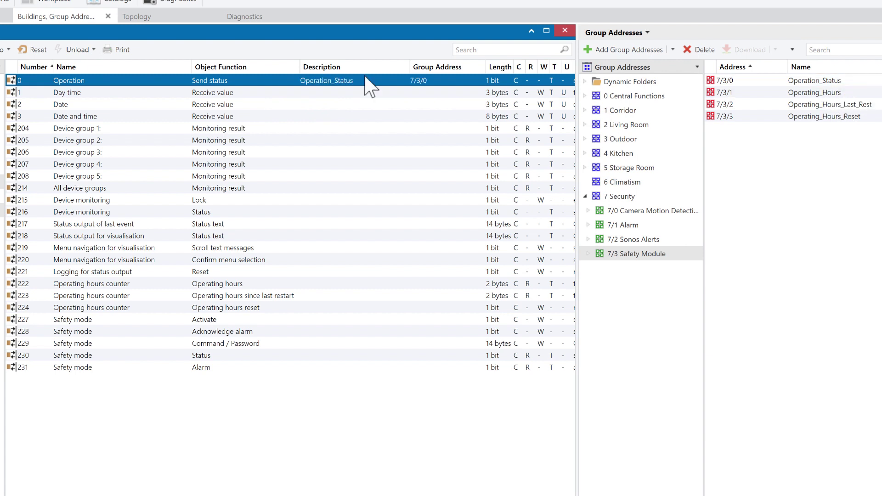
left_click_drag(117, 285, 804, 98)
left_click_drag(320, 296, 804, 110)
left_click_drag(322, 309, 795, 121)
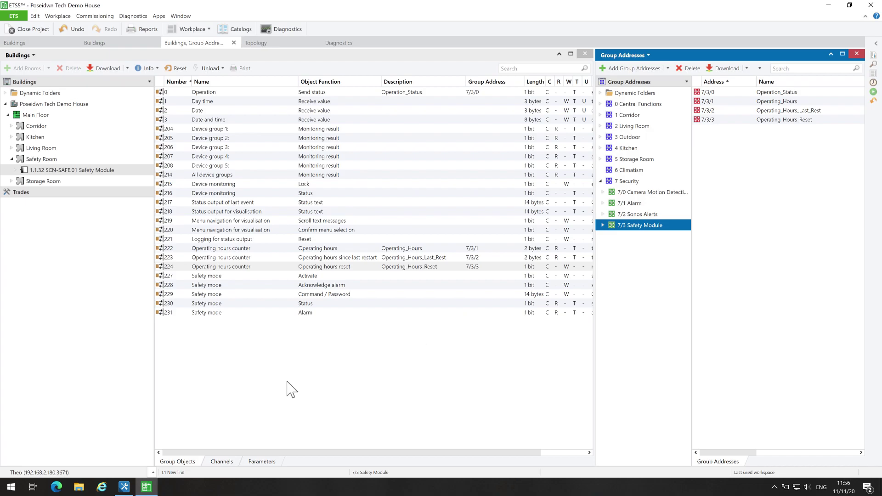
left_click(124, 487)
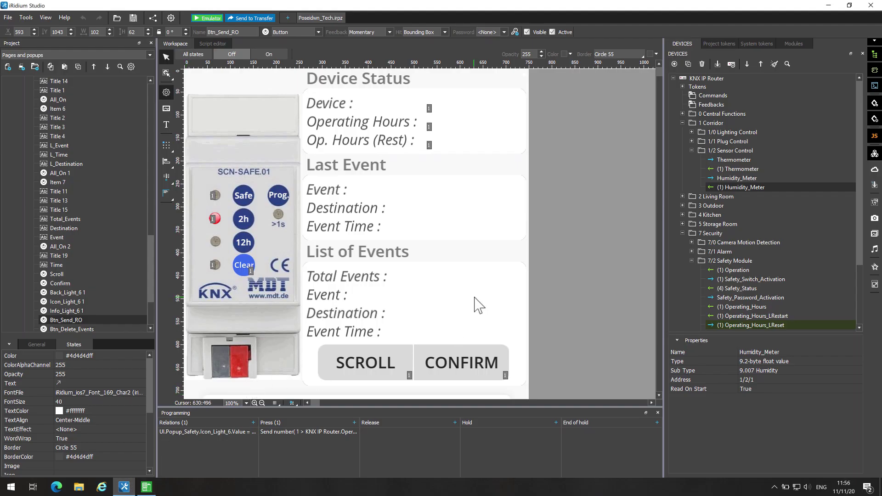
scroll(550, 281, "down", 3)
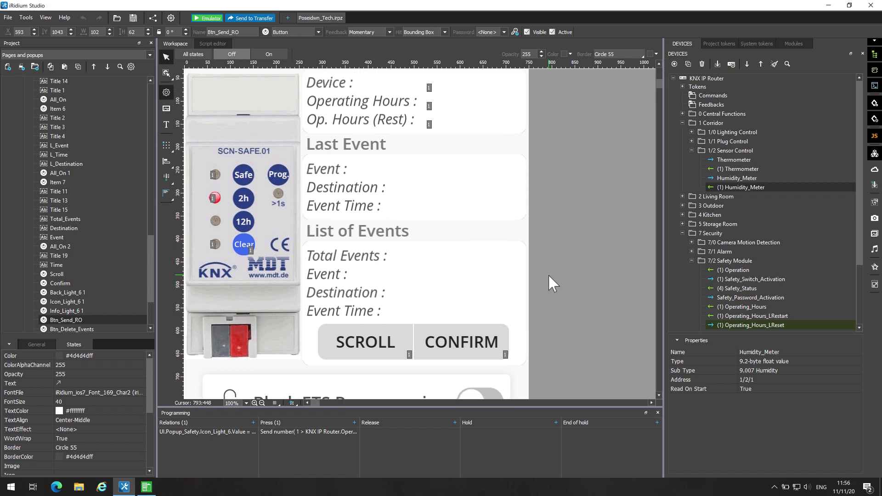
scroll(550, 276, "down", 2)
scroll(548, 274, "down", 4)
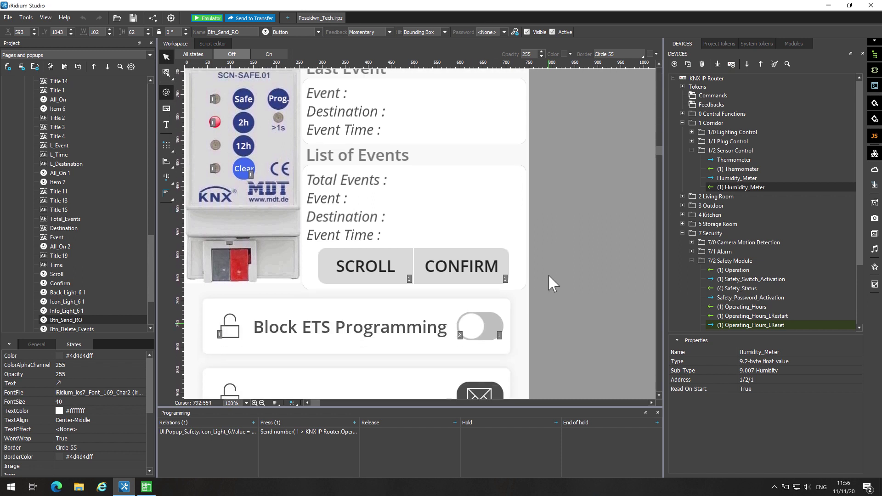
scroll(547, 274, "down", 8)
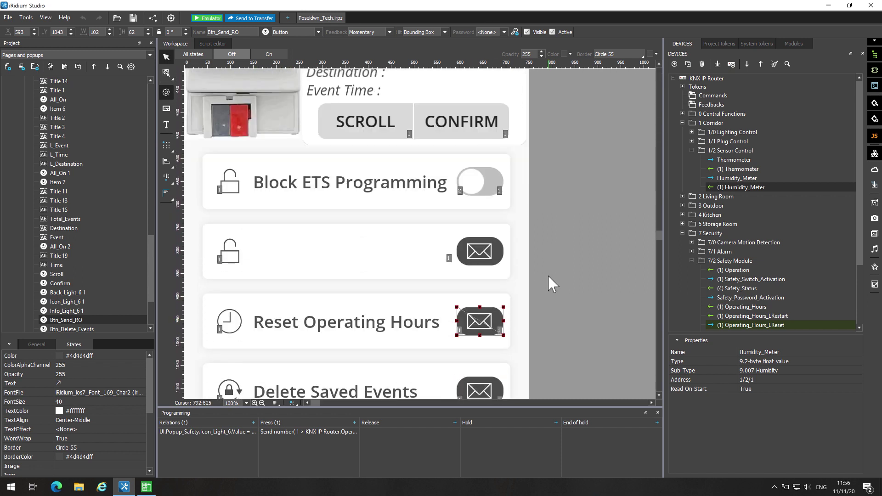
scroll(548, 274, "up", 15)
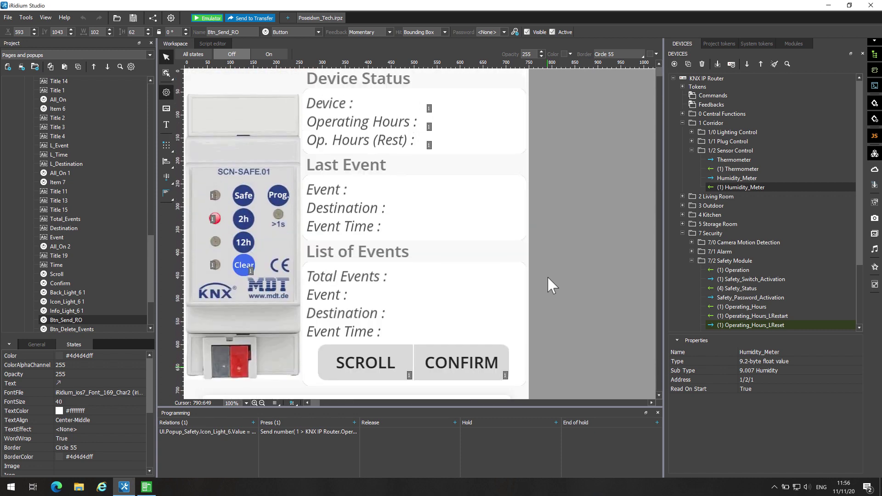
Run the emulator, open SETTINGS > Safety Module, and switch Block ETS Programming off.
left_click(211, 18)
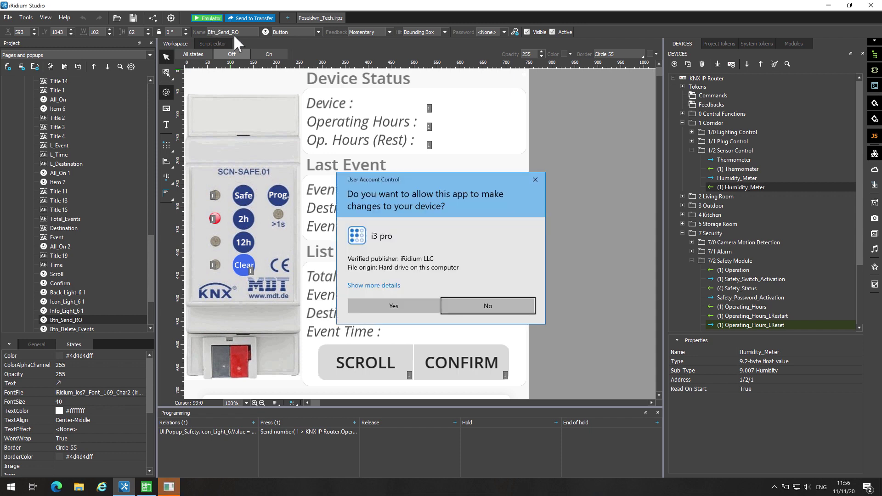
left_click(394, 306)
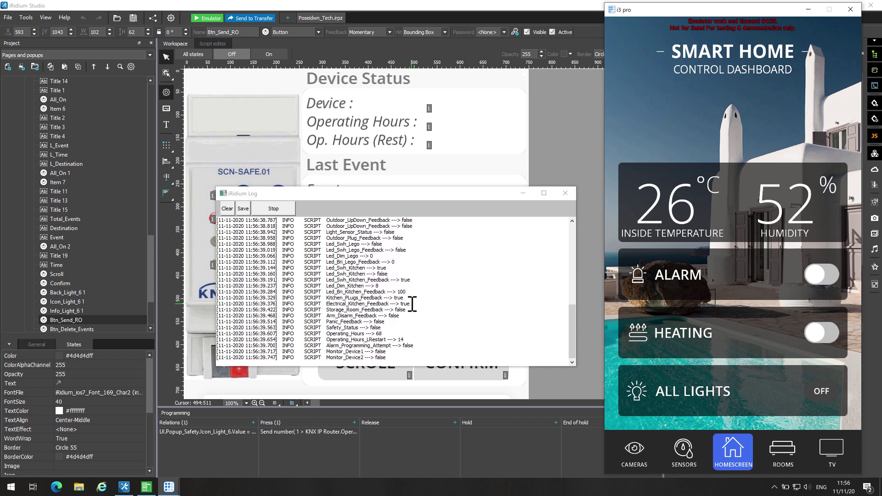
left_click(732, 455)
left_click(730, 454)
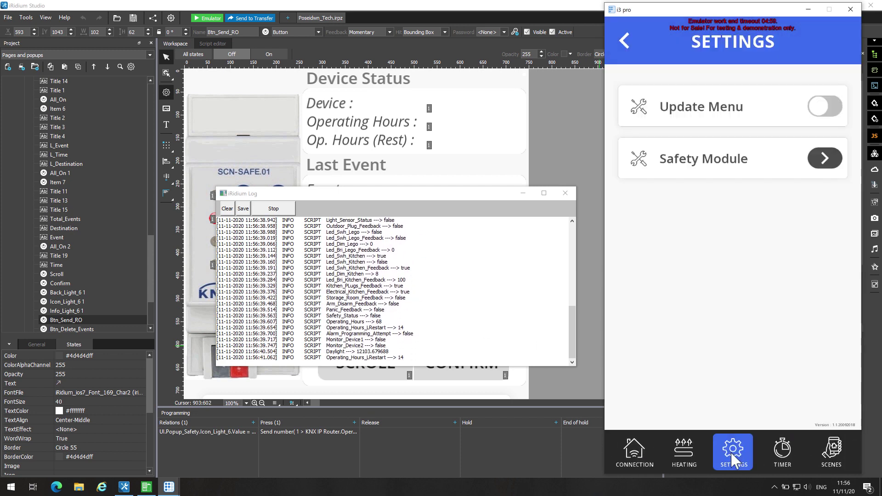
left_click(818, 162)
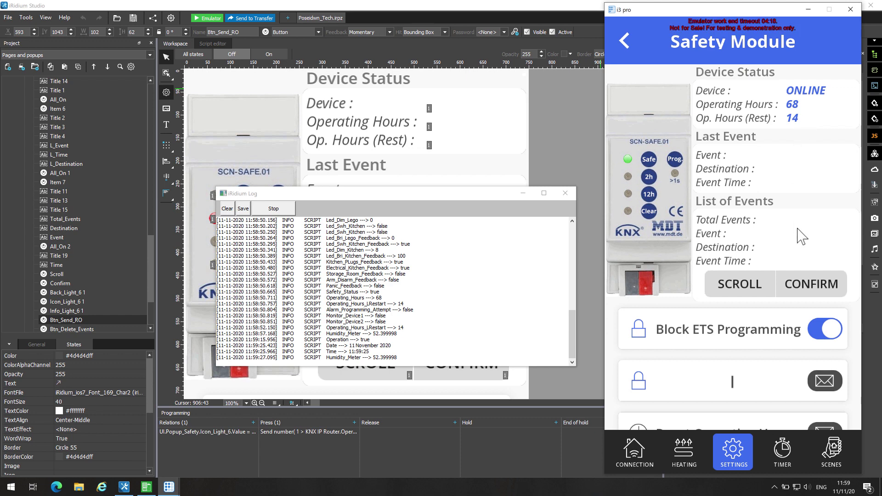
left_click(829, 331)
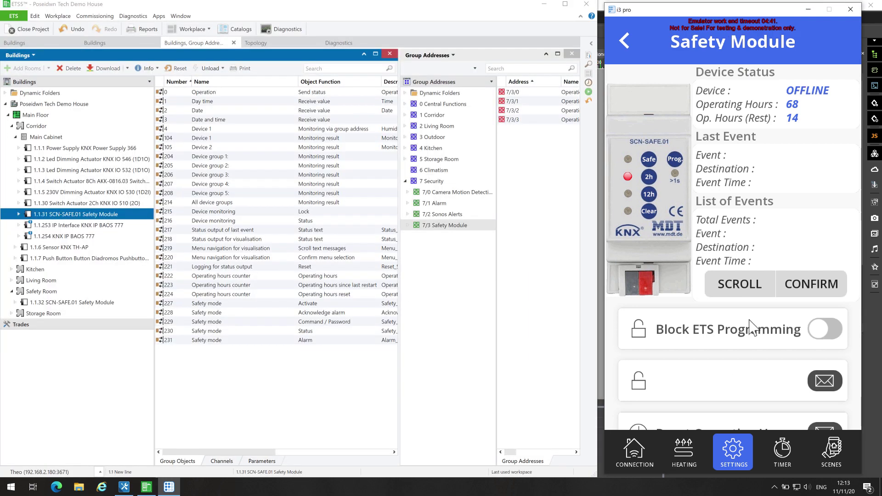
Reset device 1.1.31 SCN-SAFE.01 Safety Module, then minimise ETS5.
right_click(77, 214)
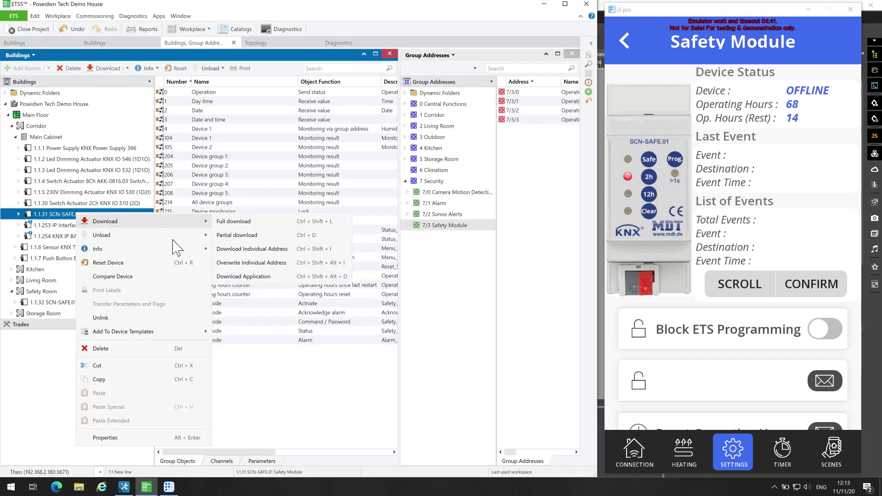
left_click(173, 264)
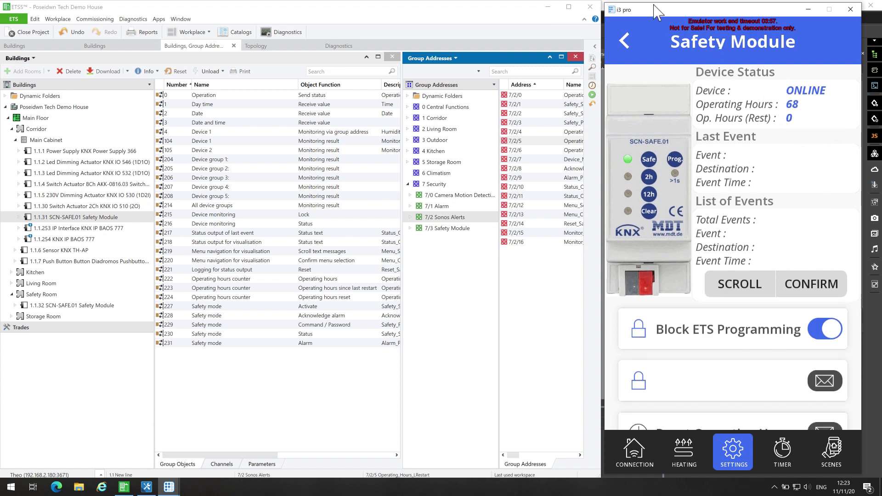
left_click(548, 6)
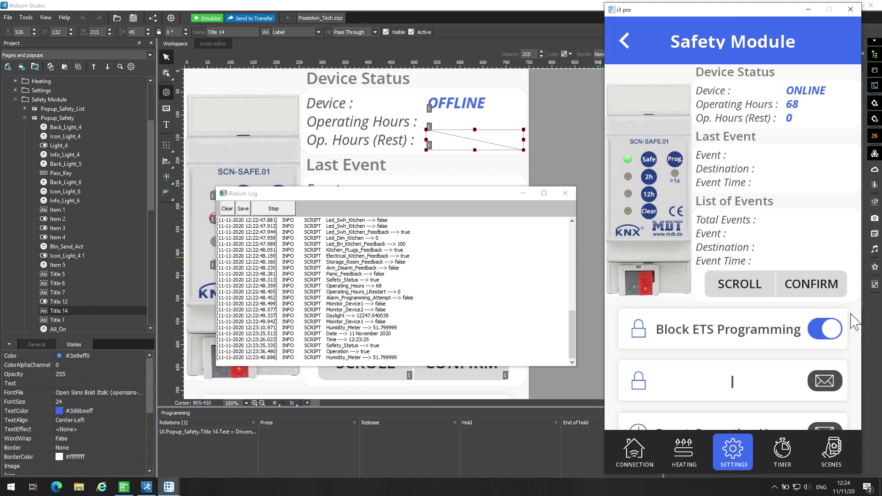
Use the emulator's Reset Operating Hours button to zero the module's operating hours counter.
scroll(854, 322, "down", 3)
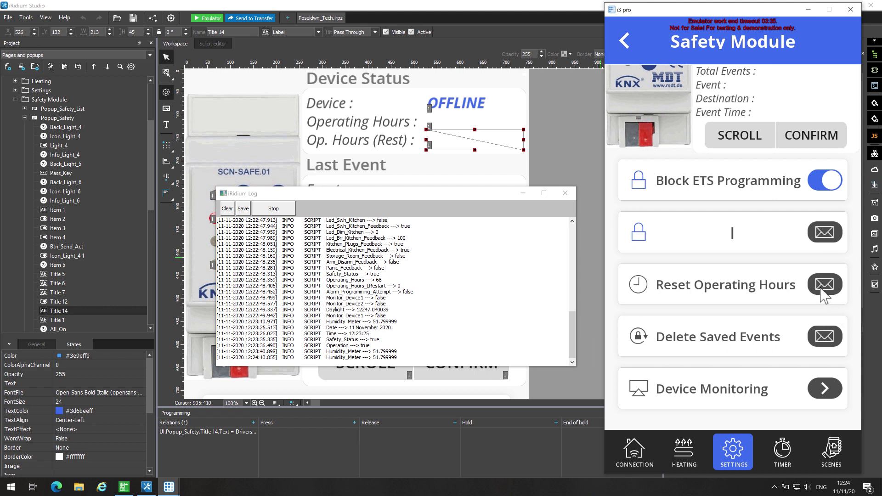
left_click(824, 285)
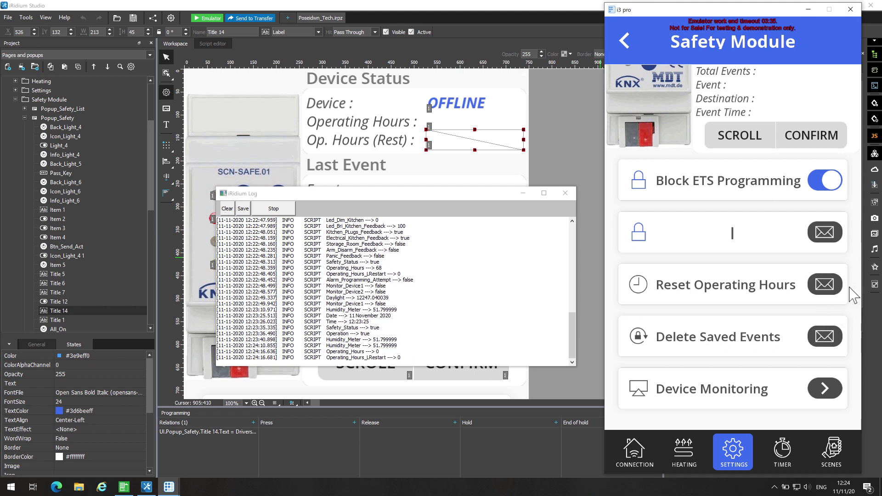
scroll(854, 294, "up", 3)
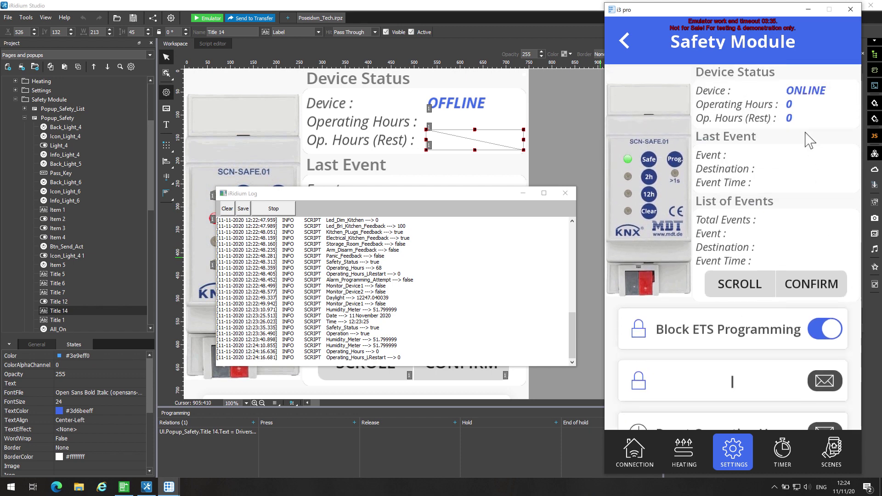
Close the i3 pro emulator, view 1.1.32's Status output parameters, and open Diagnostics.
left_click(851, 9)
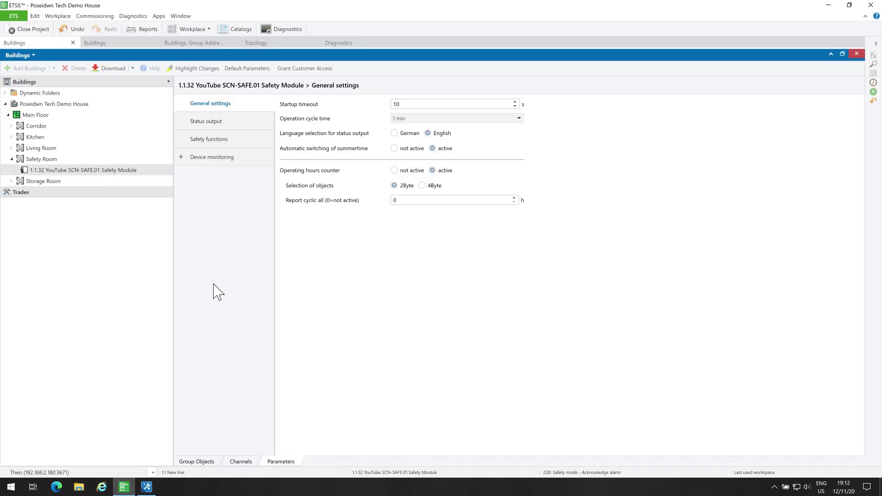
left_click(228, 123)
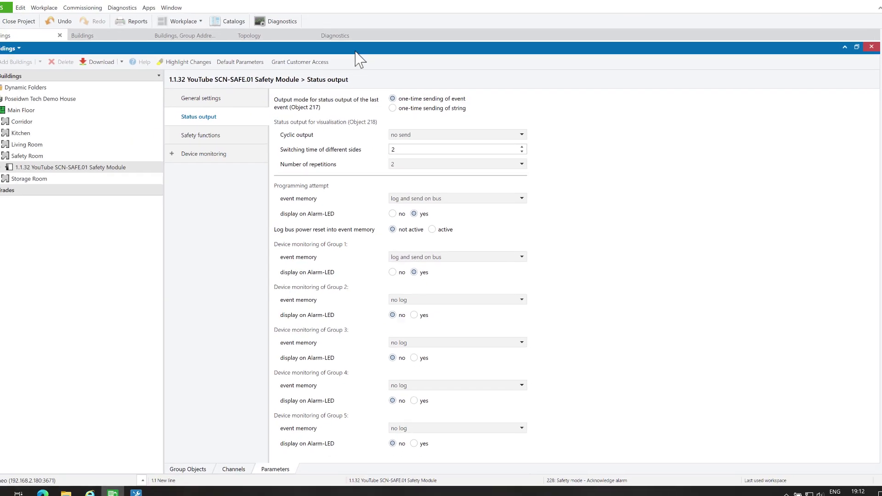
left_click(351, 43)
Start recording bus telegrams, then reset the 1.1.6 sensor in the Corridor room.
left_click(130, 69)
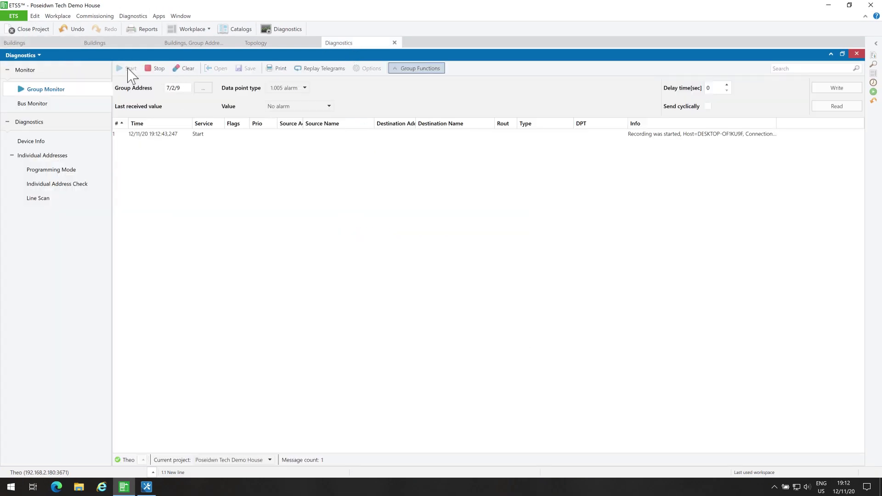
left_click(14, 43)
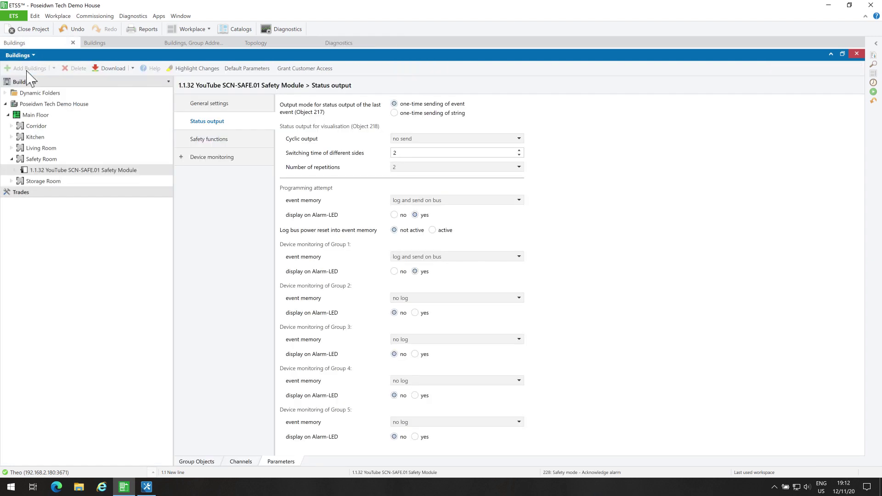
left_click(11, 126)
left_click(41, 148)
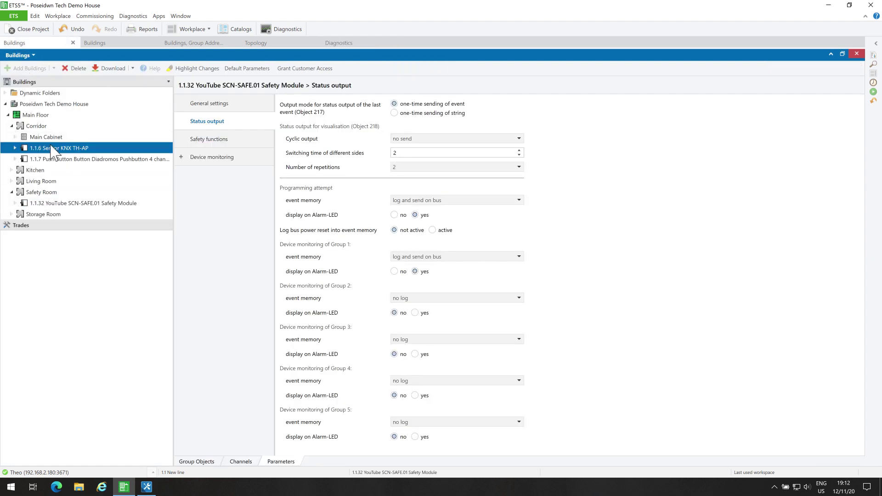
right_click(50, 148)
left_click(81, 196)
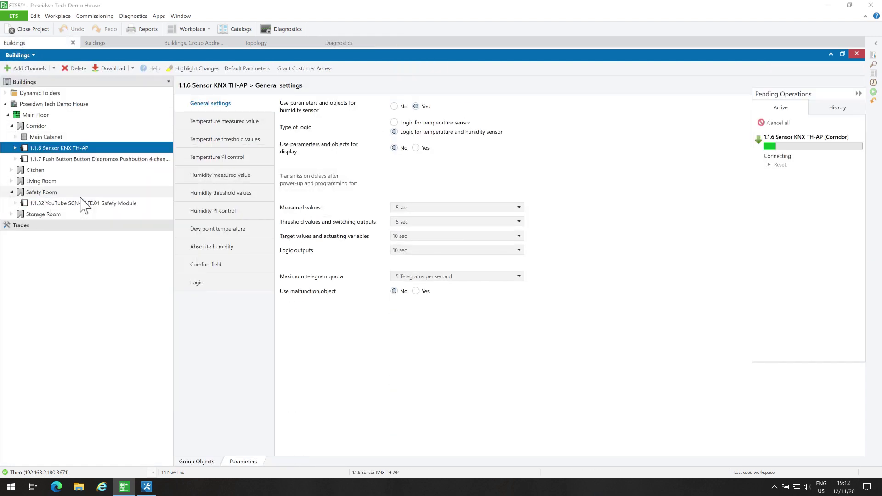
Stop the recording and inspect the Attack, Dest: 1.1.6 and 19:12 telegrams.
left_click(341, 43)
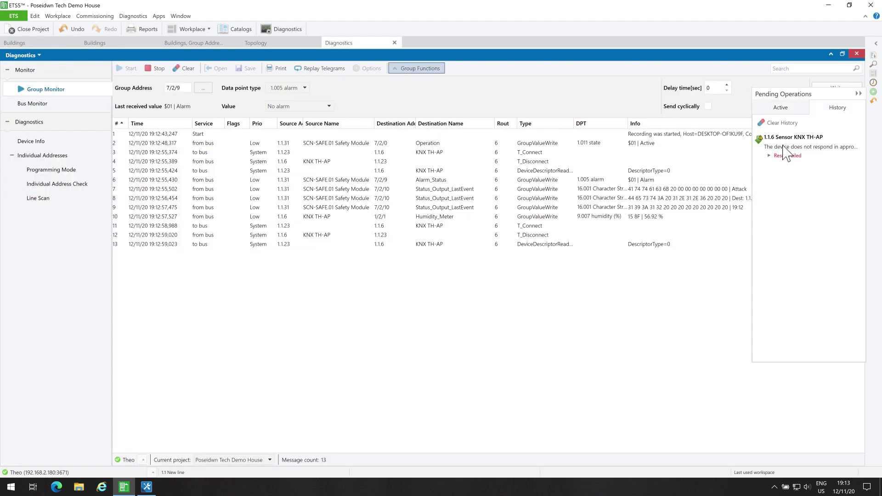
left_click(764, 123)
left_click(858, 94)
left_click(155, 69)
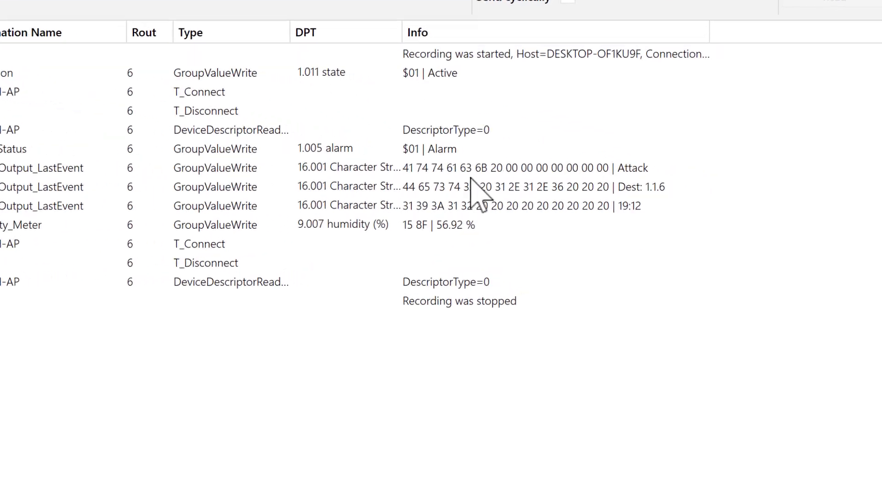
left_click(661, 190)
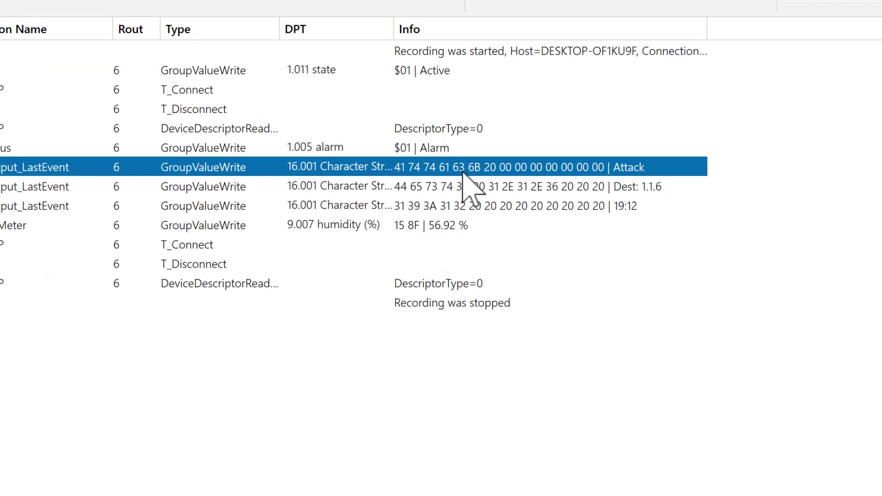
left_click(622, 190)
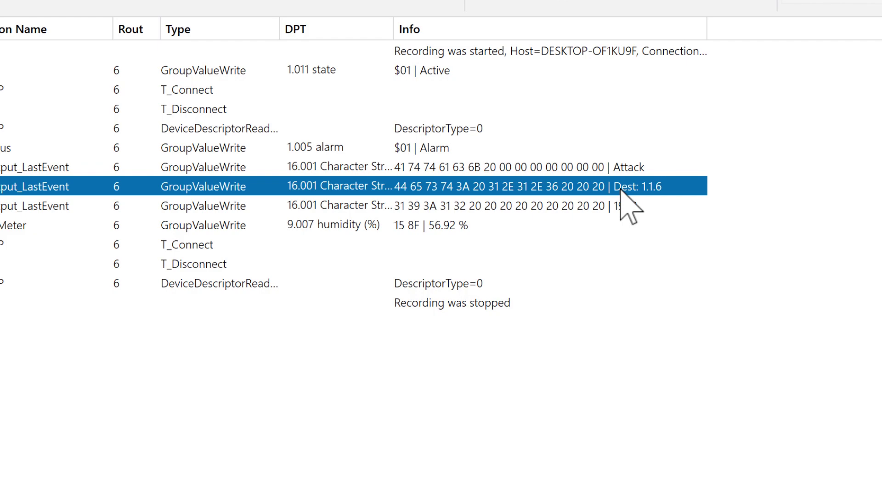
left_click(611, 208)
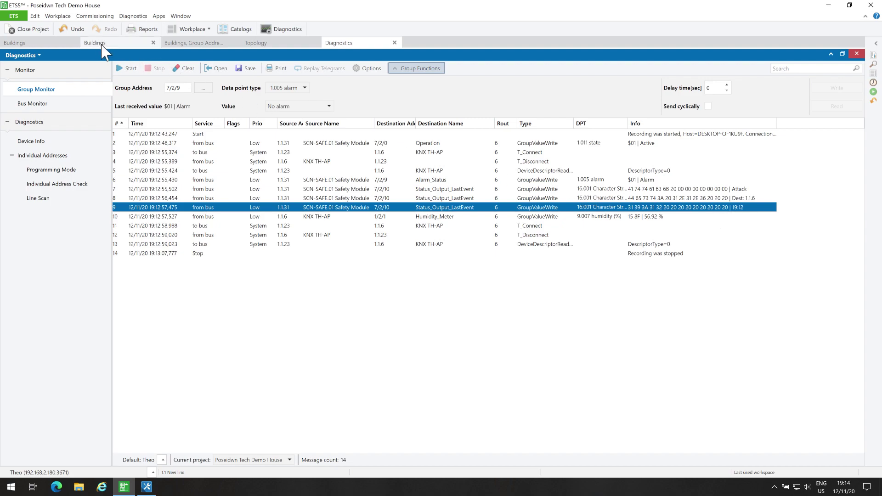
Show the safety module's Date and Day time objects beside the 0/1 Date And Time addresses.
left_click(61, 44)
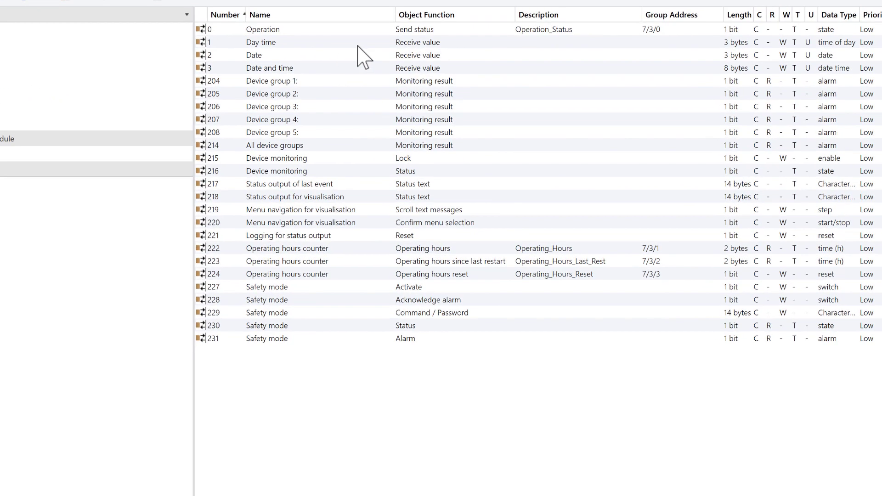
left_click(358, 46)
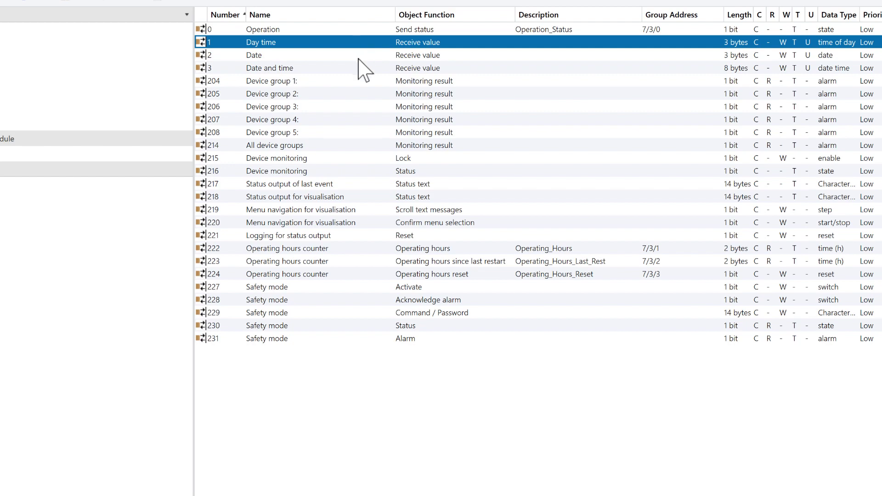
left_click(358, 57)
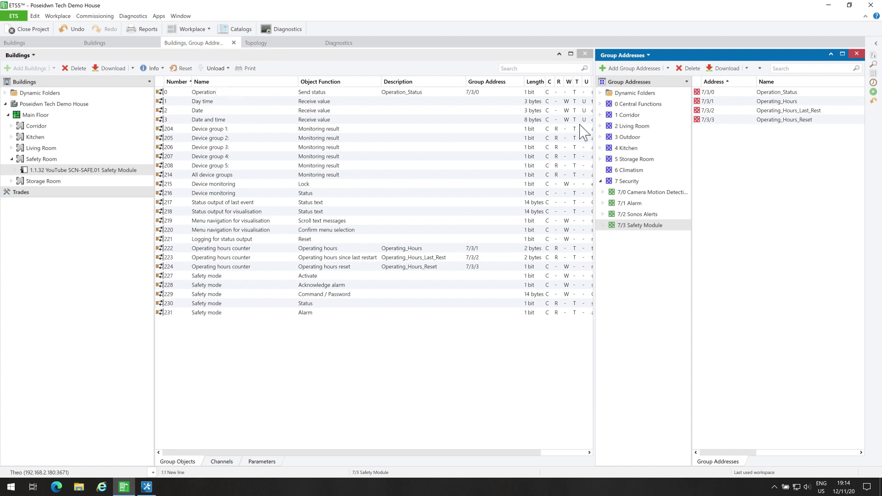
left_click(601, 104)
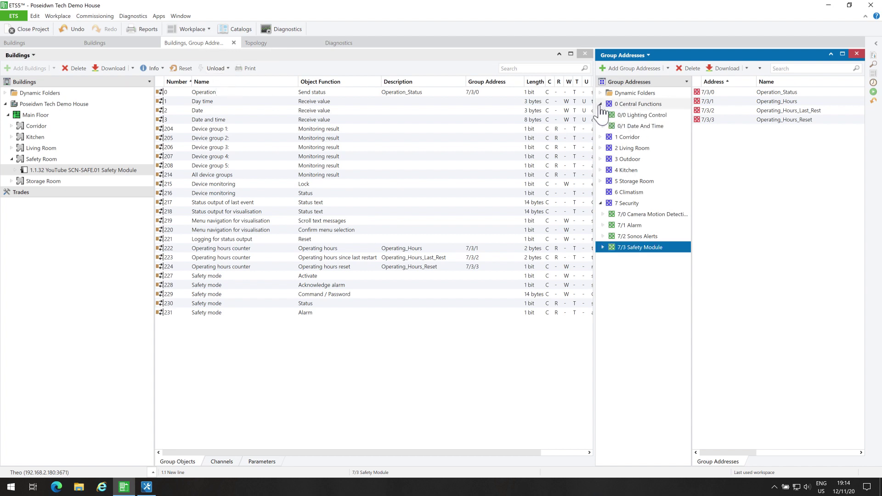
left_click(635, 126)
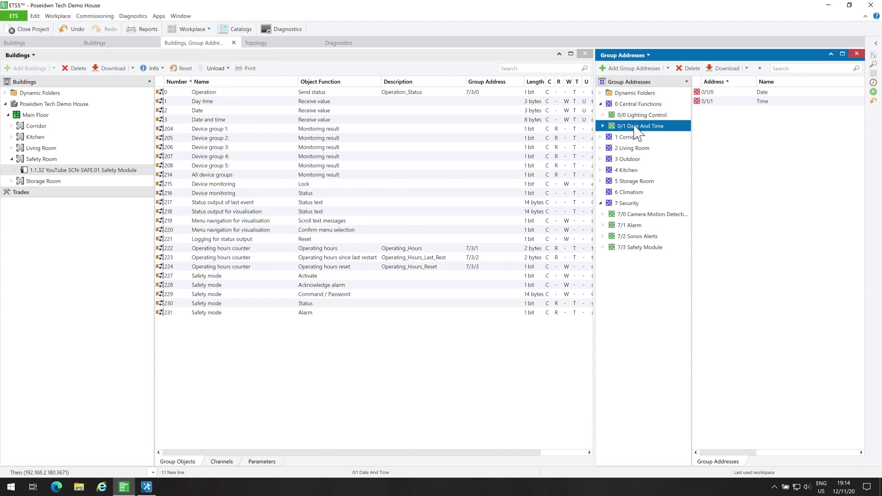
Link the Date object to 0/1/0 Date and Day time to 0/1/1 Time.
left_click(258, 110)
left_click_drag(253, 110, 734, 94)
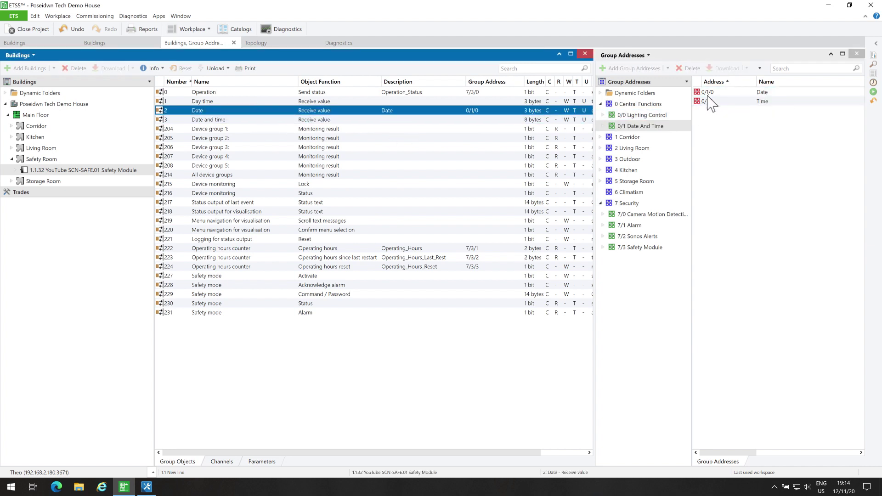
left_click(347, 101)
left_click_drag(343, 102, 758, 105)
Open the BAOS 777 Date & Time settings and scroll to the Date Server section.
left_click(601, 105)
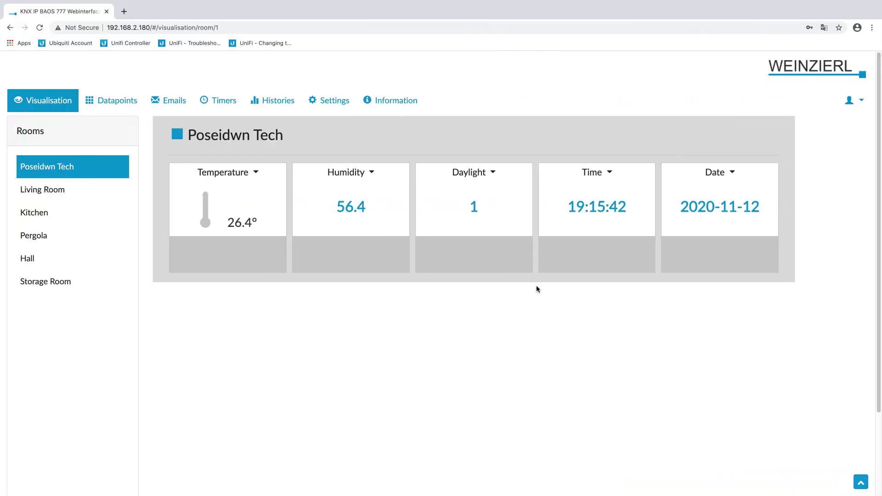
left_click(344, 101)
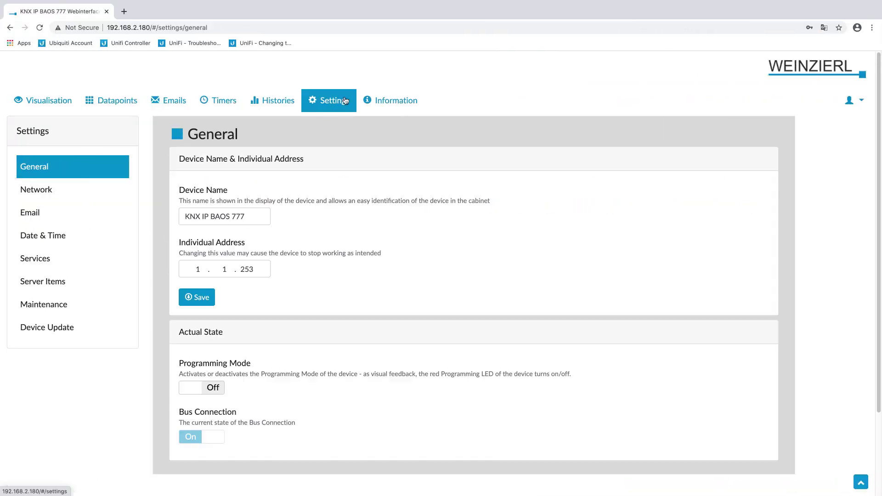
left_click(113, 235)
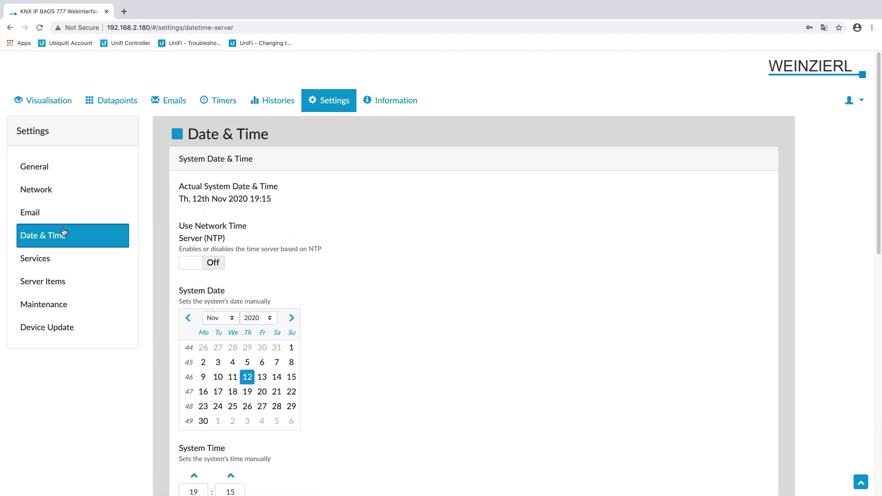
scroll(355, 305, "down", 1)
scroll(354, 305, "down", 10)
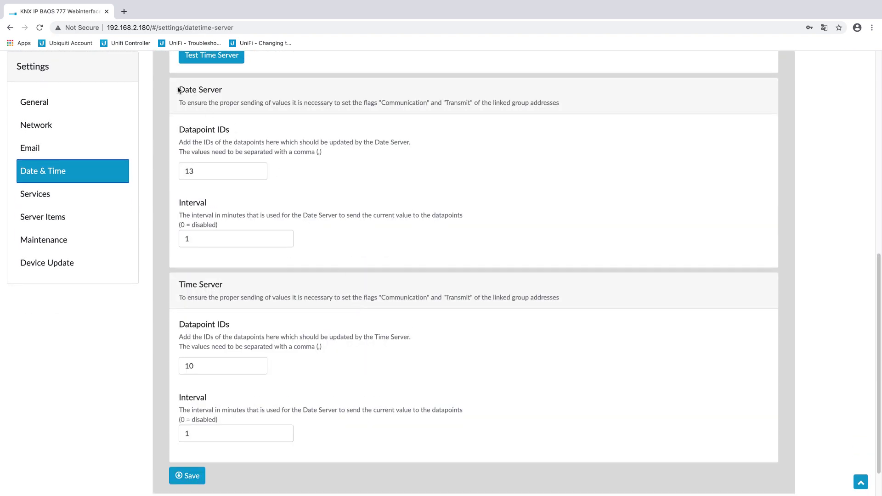
left_click_drag(178, 89, 237, 88)
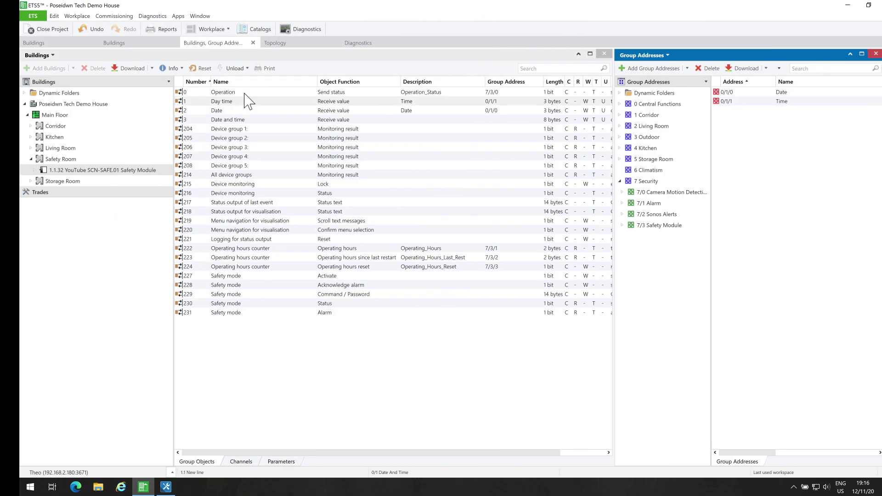
Review the recorded Attack telegrams, then set Object 217 to one-time sending of string.
left_click(49, 46)
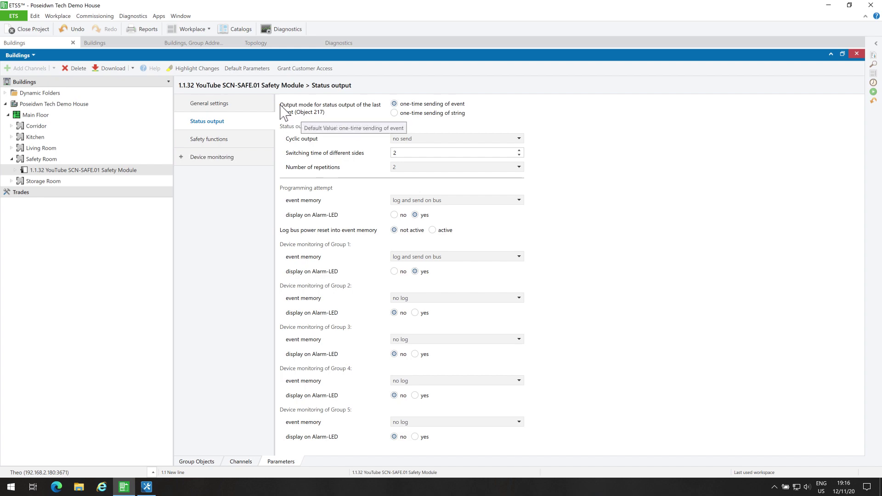
left_click(339, 44)
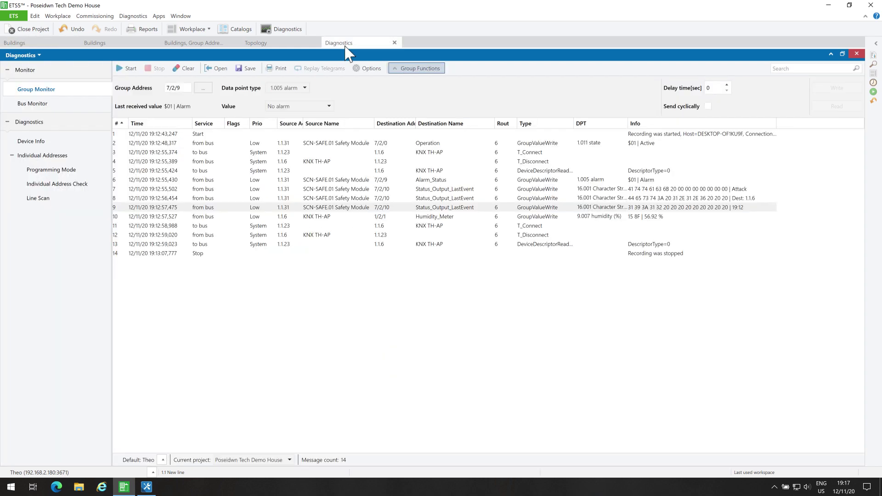
left_click(572, 189)
key("shift+Down")
key("shift+Down")
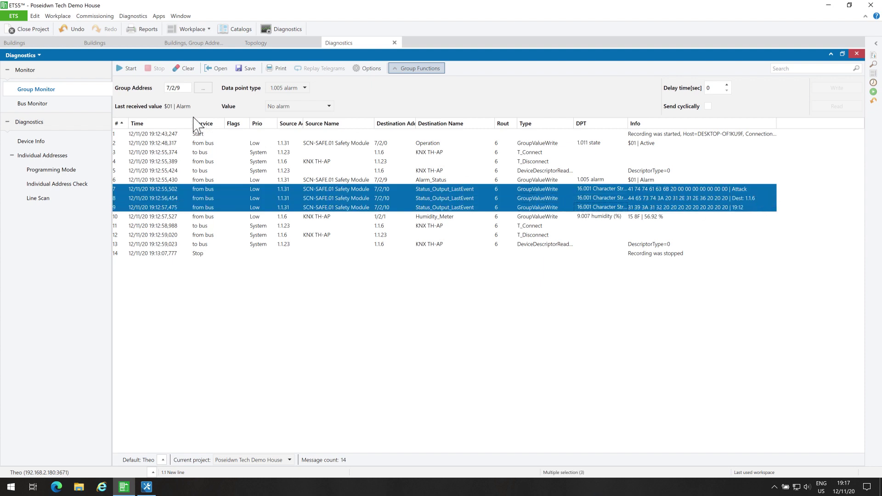
left_click(55, 43)
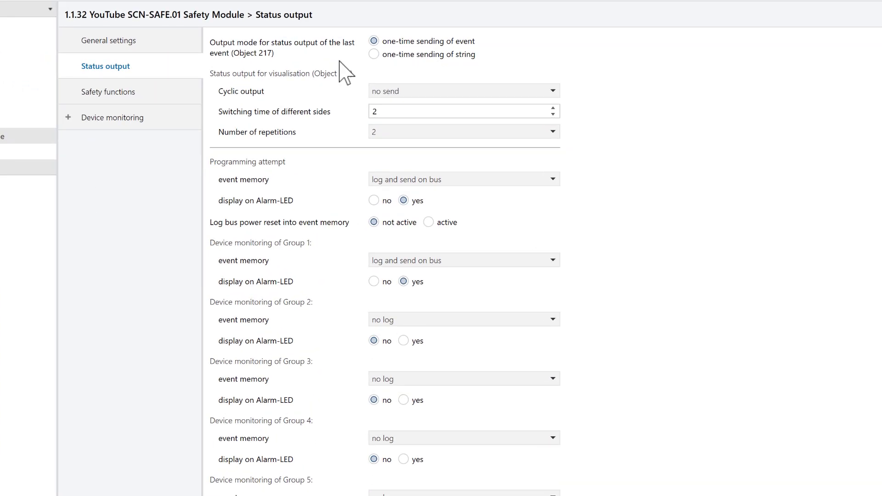
left_click(374, 54)
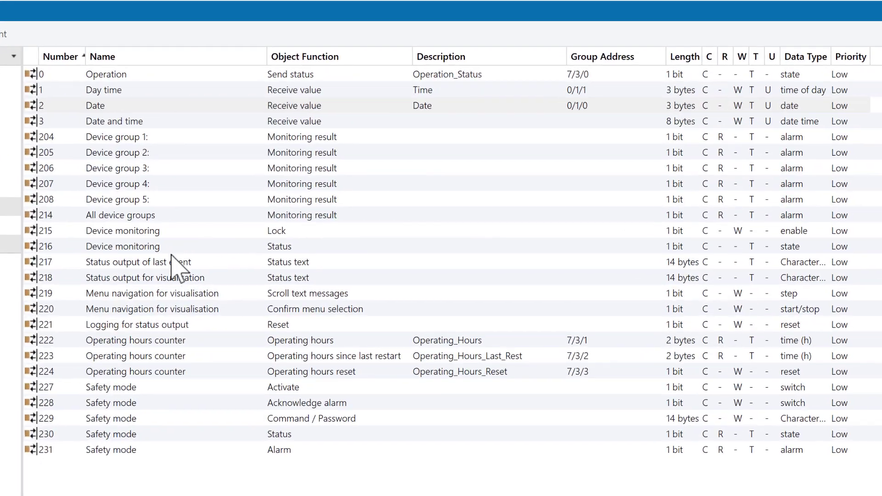
Select the Status output of last event object and add a new address under 7/3 Safety Module.
left_click(172, 263)
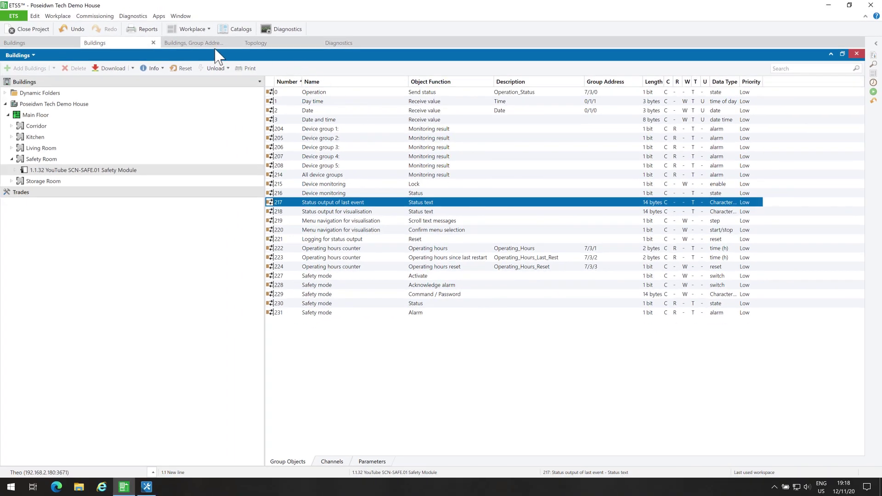
left_click(210, 43)
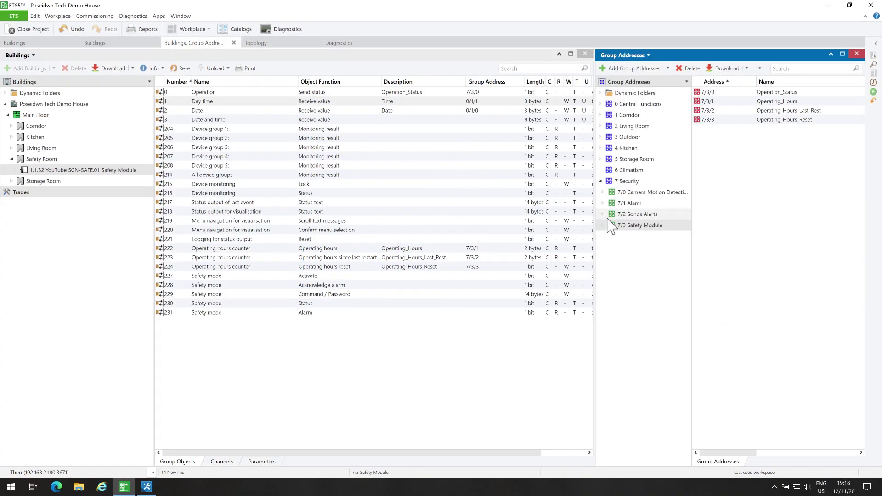
left_click(634, 227)
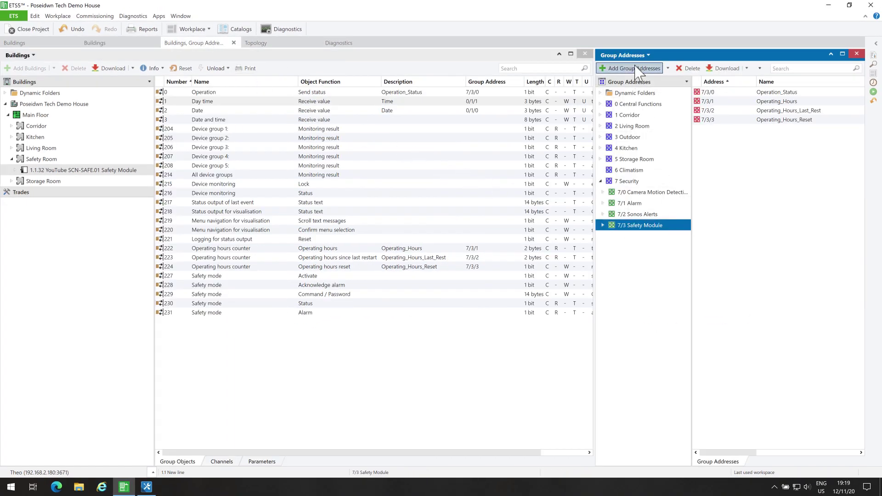
left_click(638, 69)
Create address 7/3/4 Status_Output_LastEvent and link object 217 to it.
type("Status_Output_LastEvent")
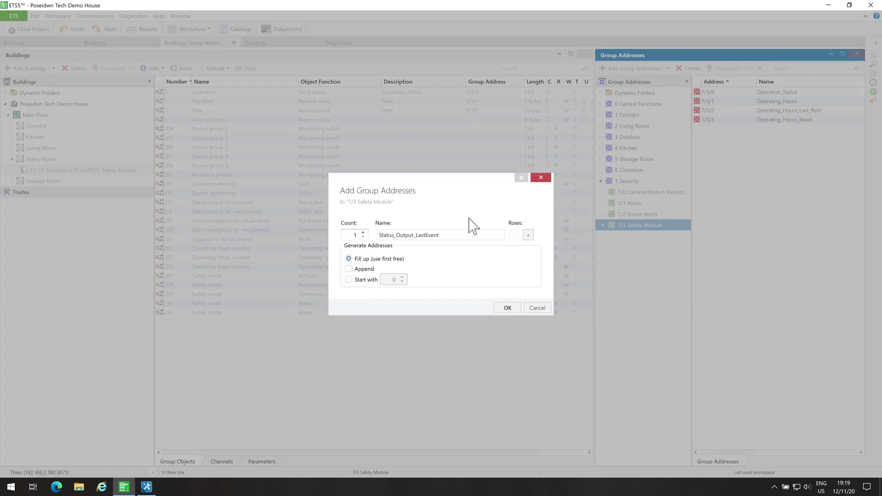
left_click(513, 307)
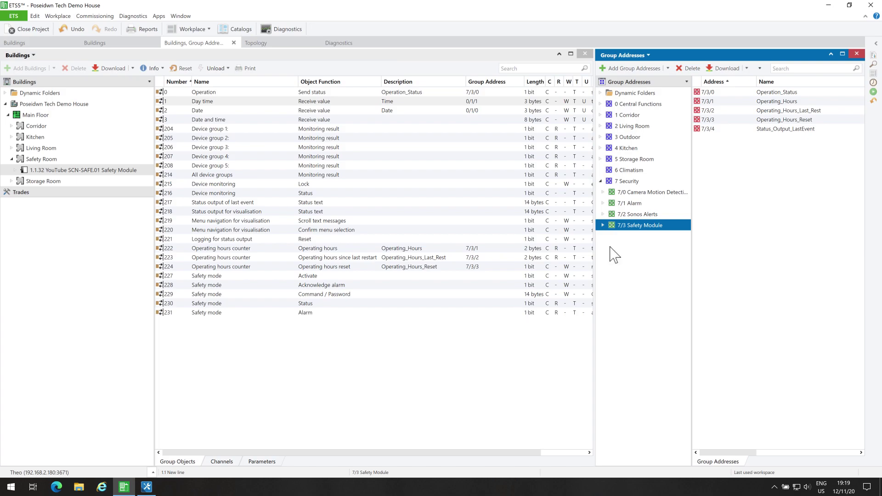
left_click(725, 130)
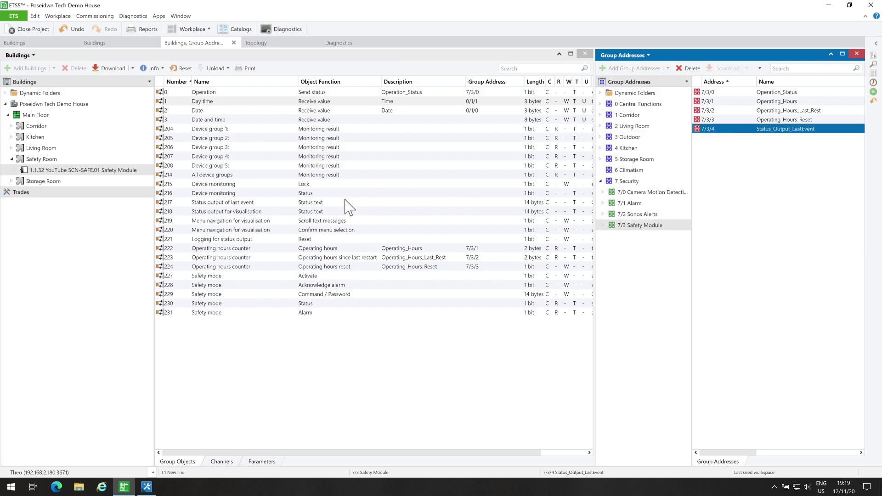
left_click_drag(279, 205, 747, 137)
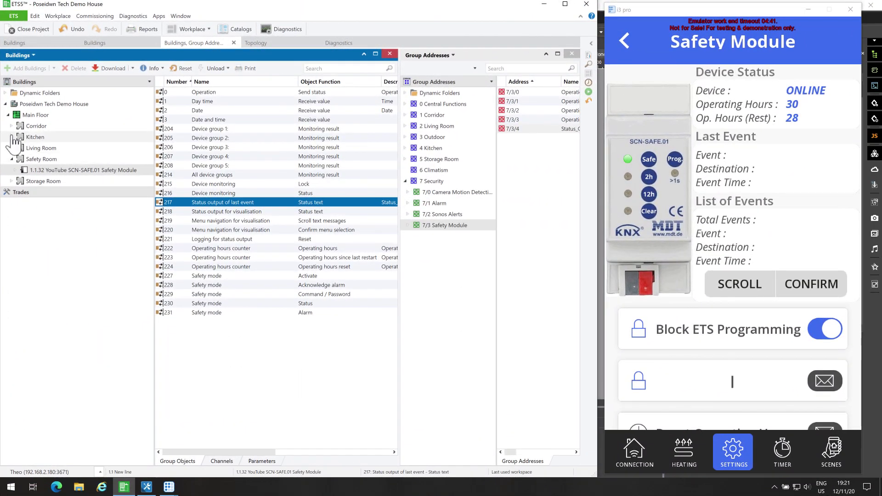
Try resetting the 1.1.4 Switch Actuator under Corridor > Main Cabinet.
left_click(11, 126)
left_click(18, 137)
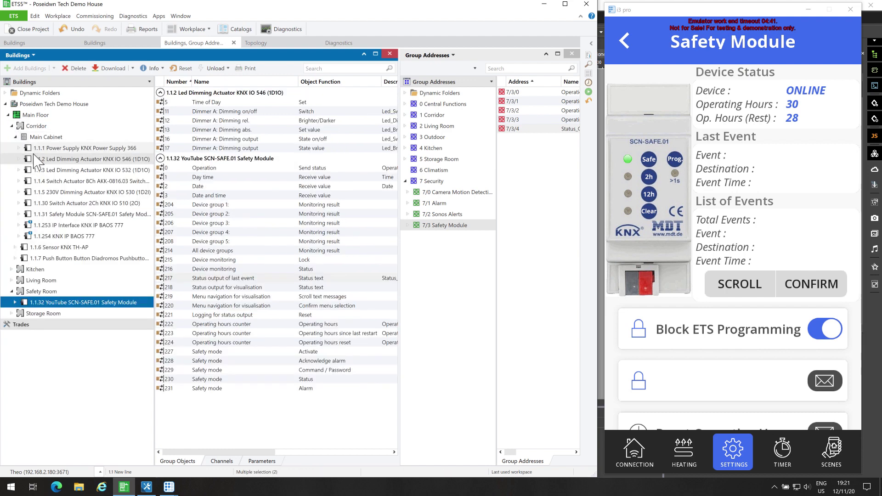
right_click(30, 182)
left_click(64, 231)
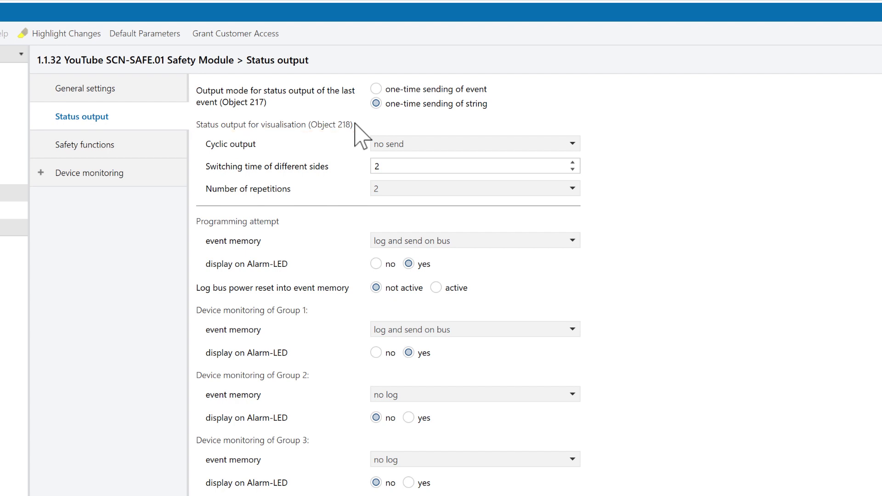
Give Object 218's visualisation output switching time 1 and 0 repetitions.
double_click(402, 170)
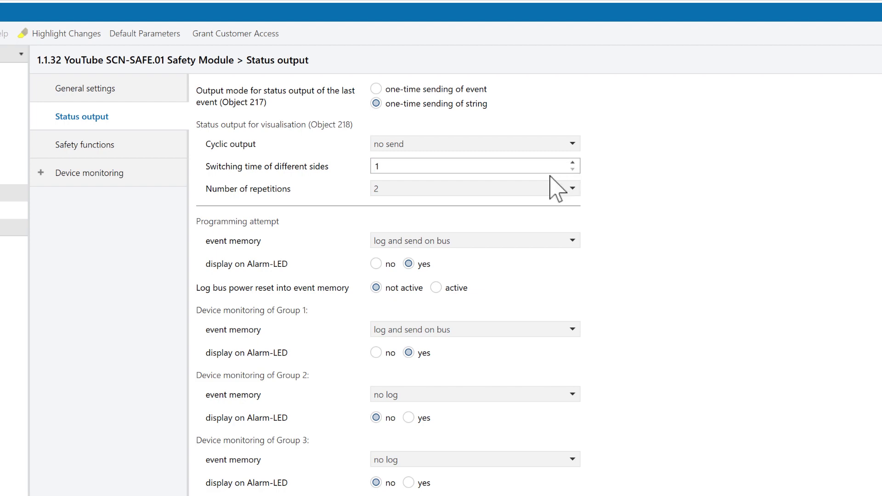
left_click(571, 189)
left_click(494, 209)
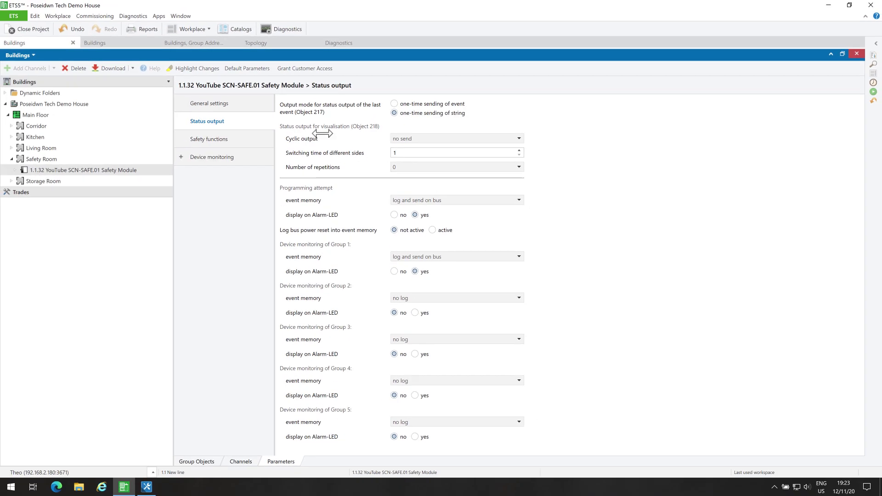
Review objects 218–220, then display them beside the 7/3 Safety Module address group.
left_click(102, 42)
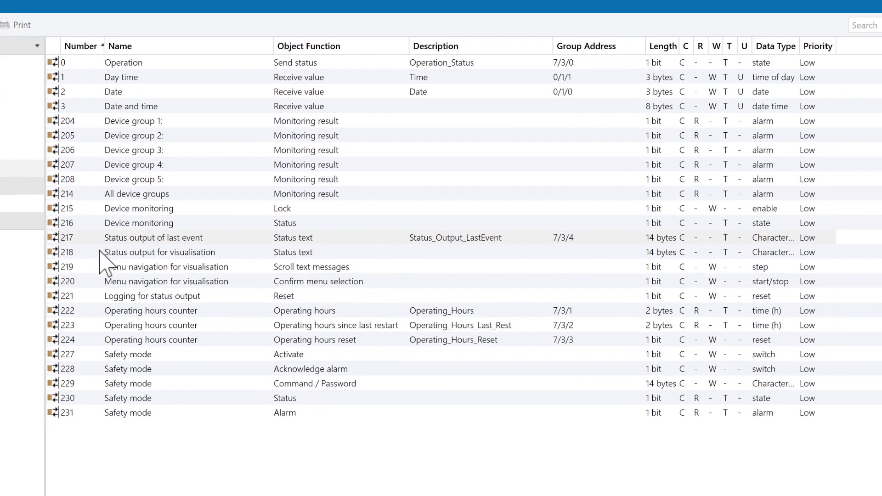
left_click(222, 228)
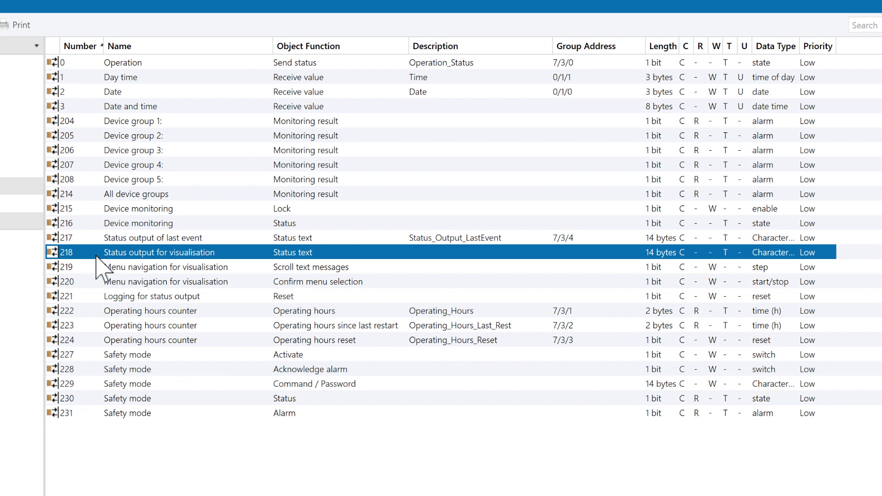
left_click(86, 267)
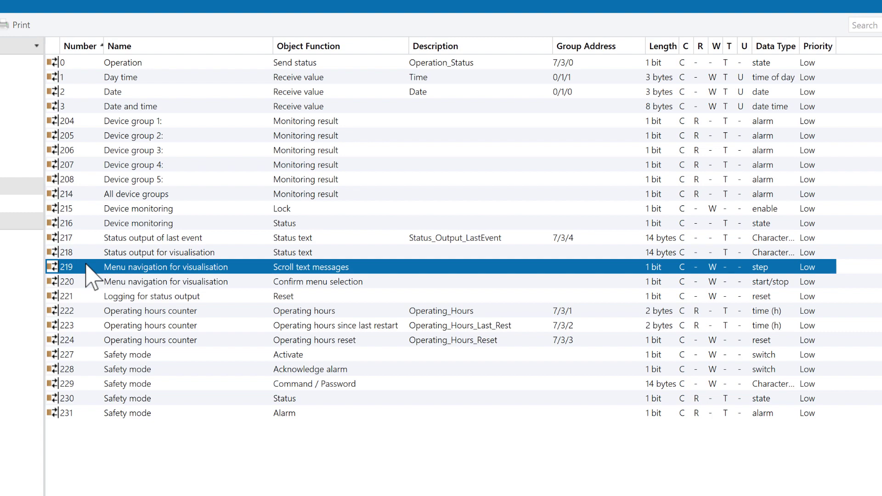
left_click(94, 282)
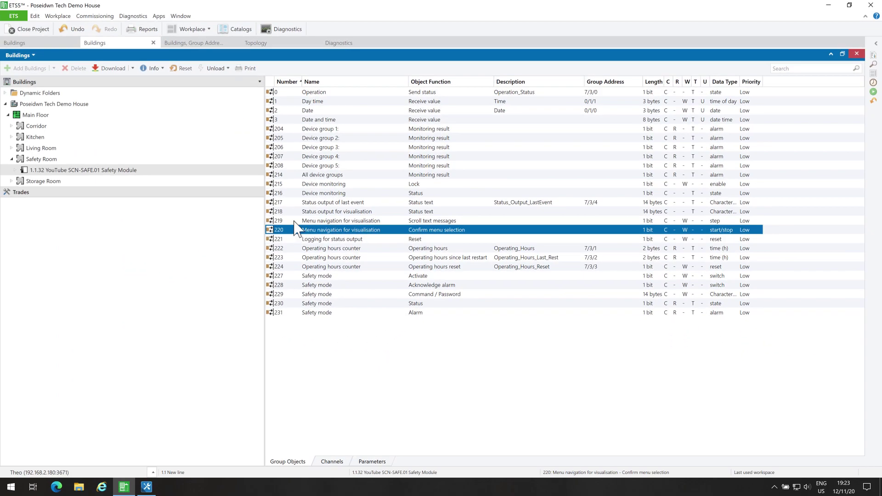
left_click(202, 43)
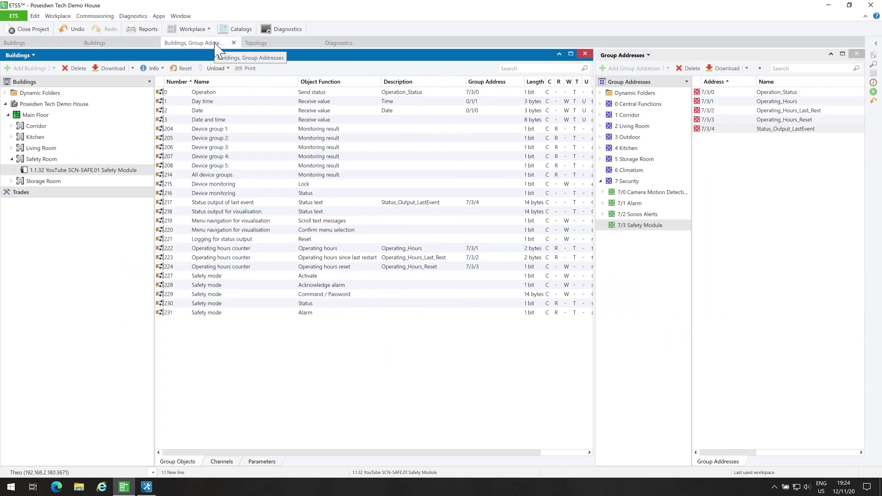
left_click(639, 226)
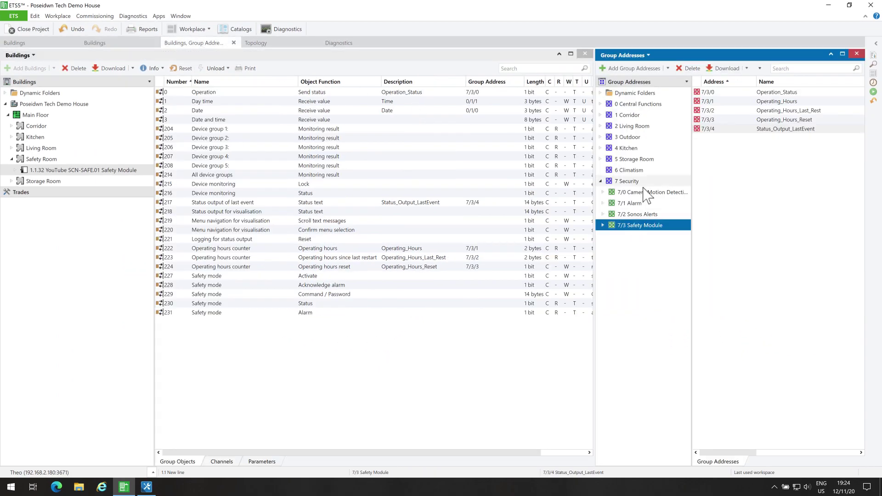
Add addresses Status_Output_Visualization, Menu_Scroll and Menu_Confirm as 7/3/5–7/3/7.
left_click(629, 68)
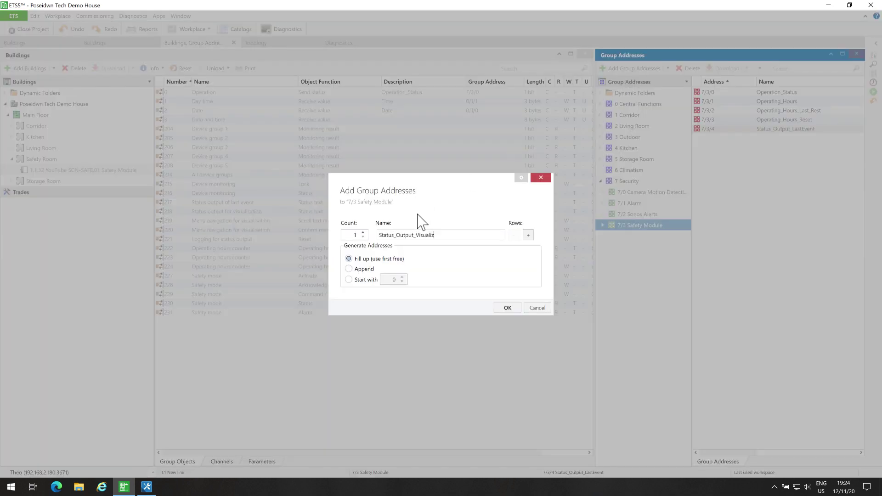
left_click(529, 235)
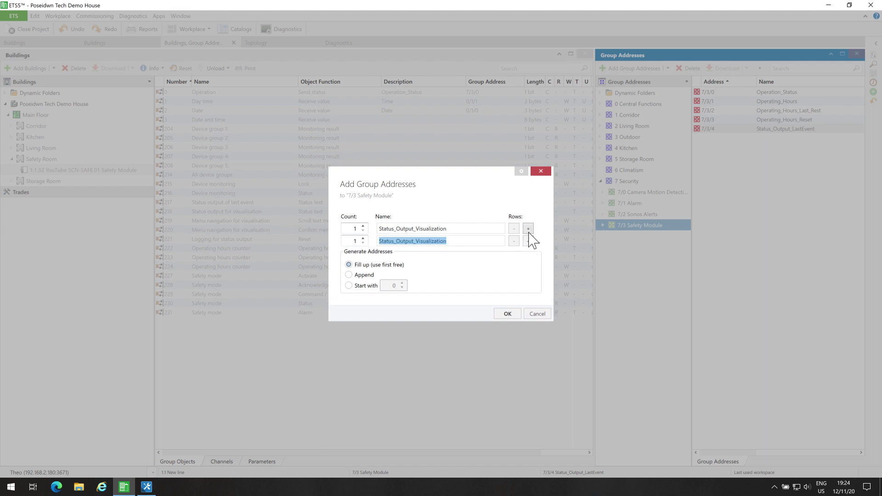
type("Menu_Scroll")
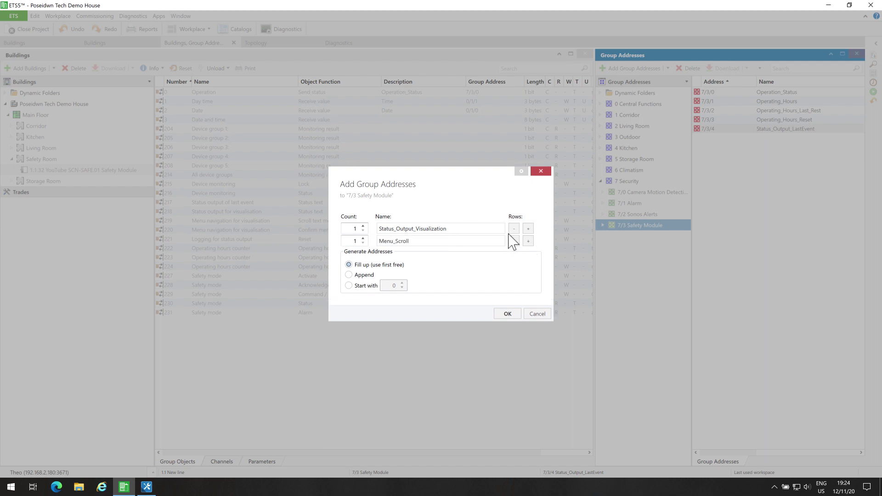
left_click(528, 241)
type("Menu_Confirm")
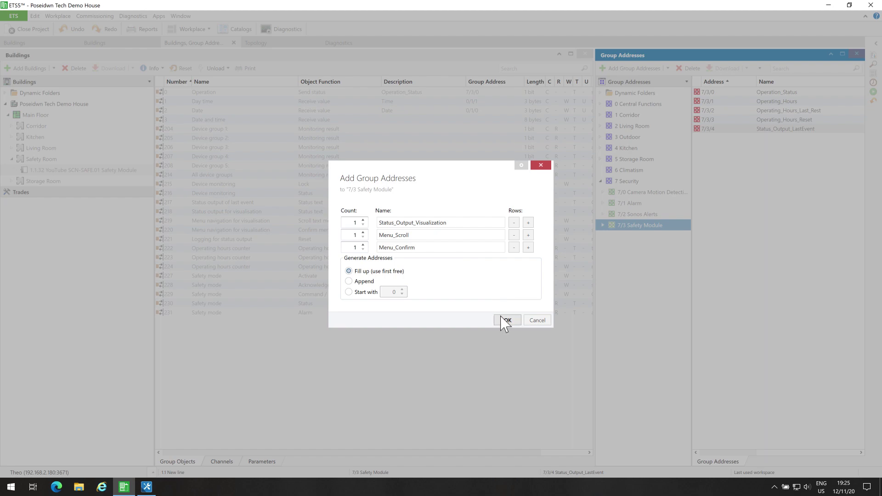
left_click(505, 320)
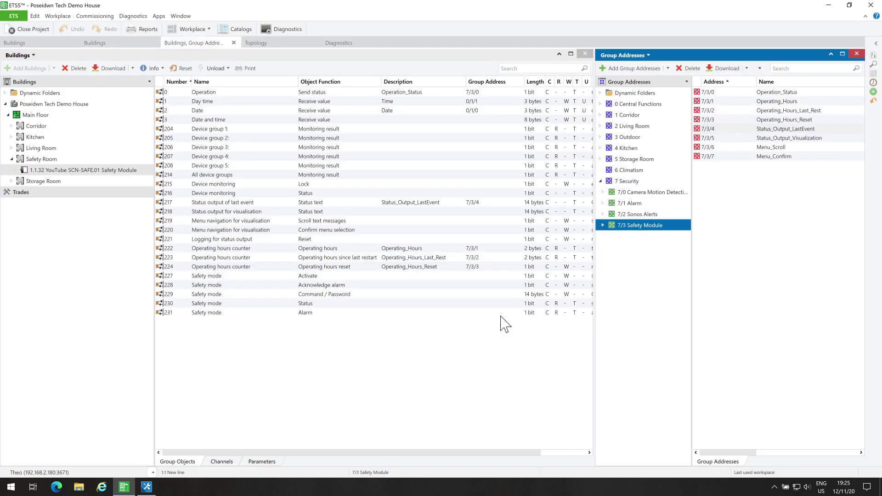
Link objects 218, 219 and 220 to addresses 7/3/5, 7/3/6 and 7/3/7.
left_click_drag(249, 212, 800, 139)
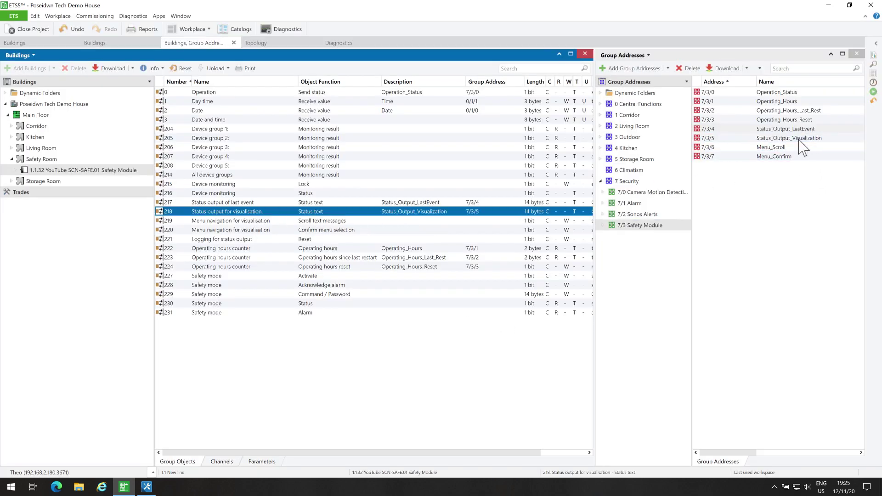
left_click_drag(376, 221, 760, 154)
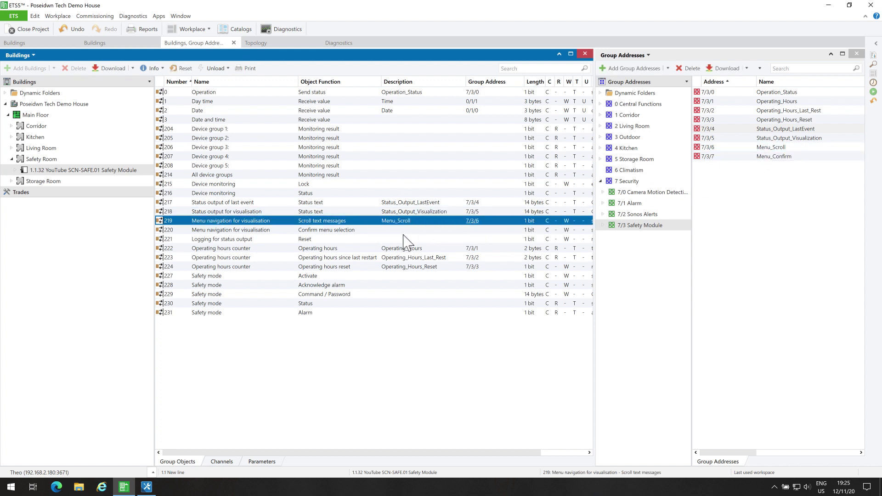
left_click(388, 231)
left_click_drag(389, 232, 761, 158)
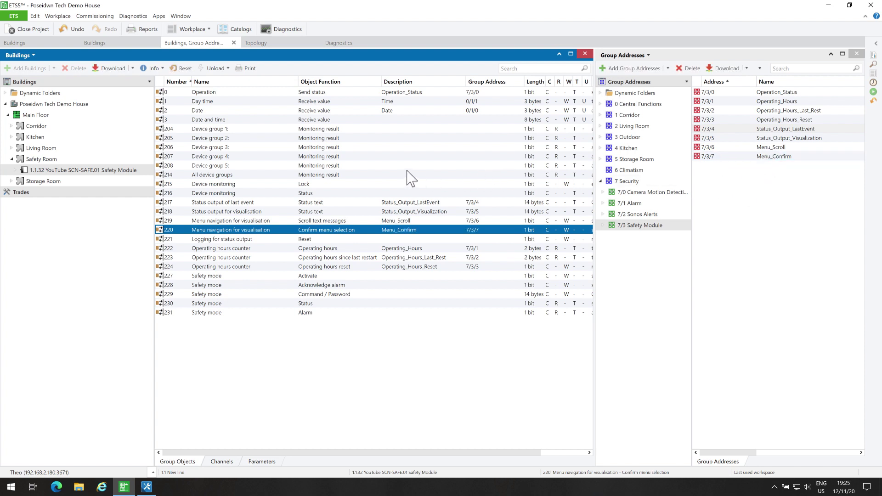
Log bus power resets into event memory, keeping log-and-send for programming attempts and Group 1.
left_click(25, 44)
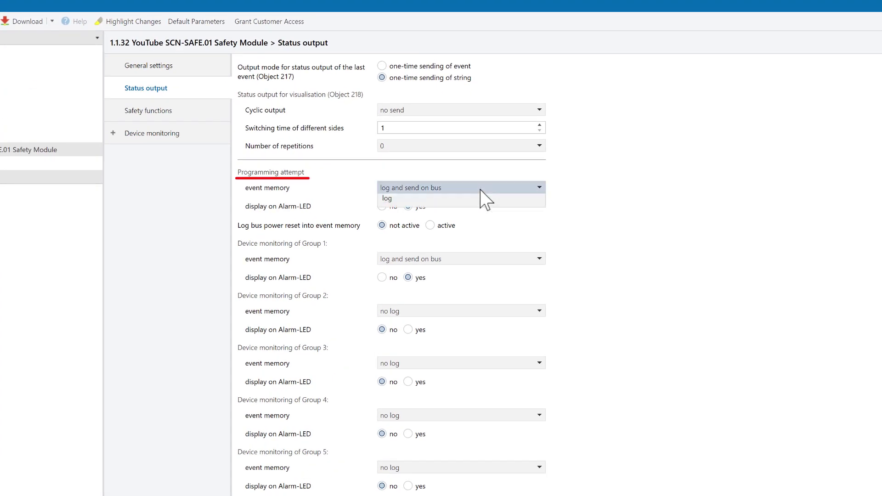
left_click(480, 188)
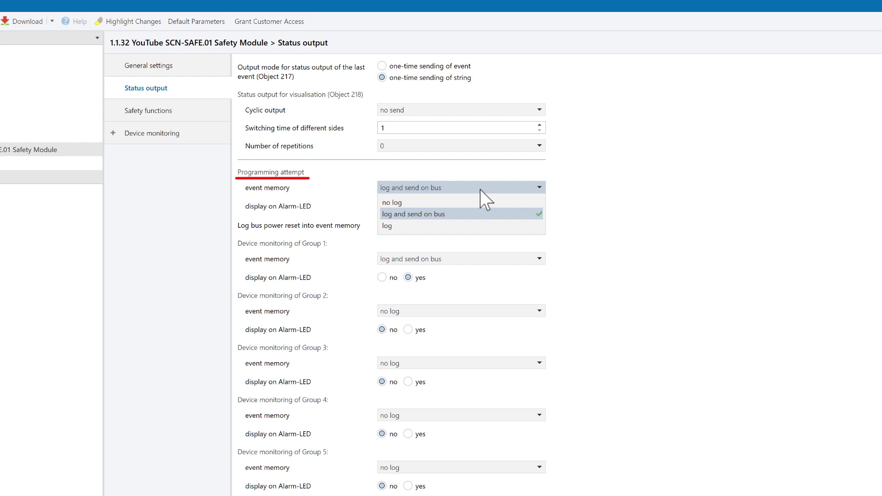
left_click(466, 215)
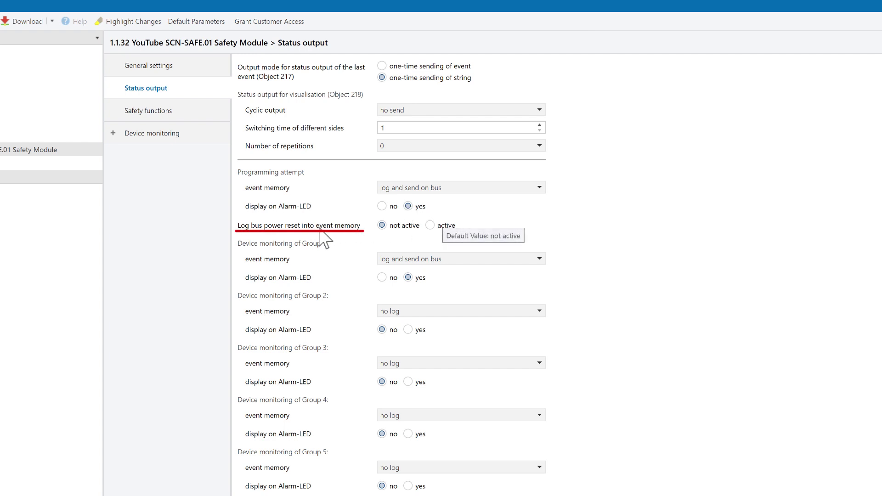
left_click(430, 225)
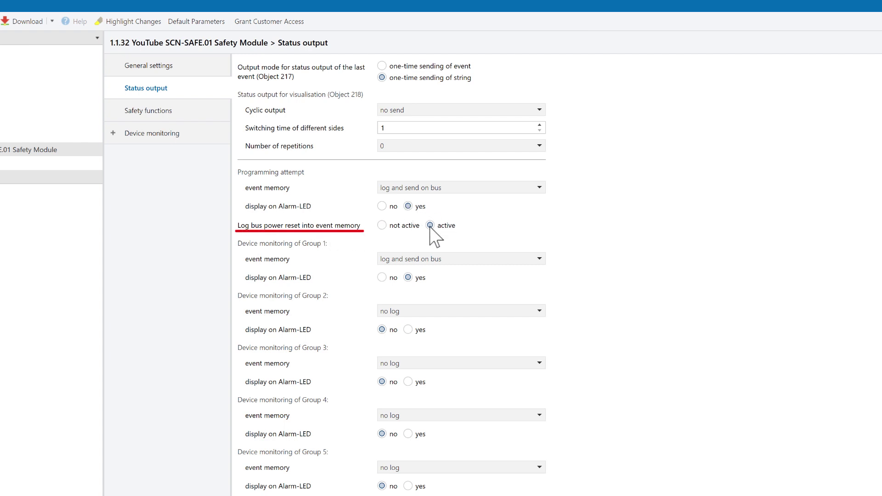
left_click(451, 260)
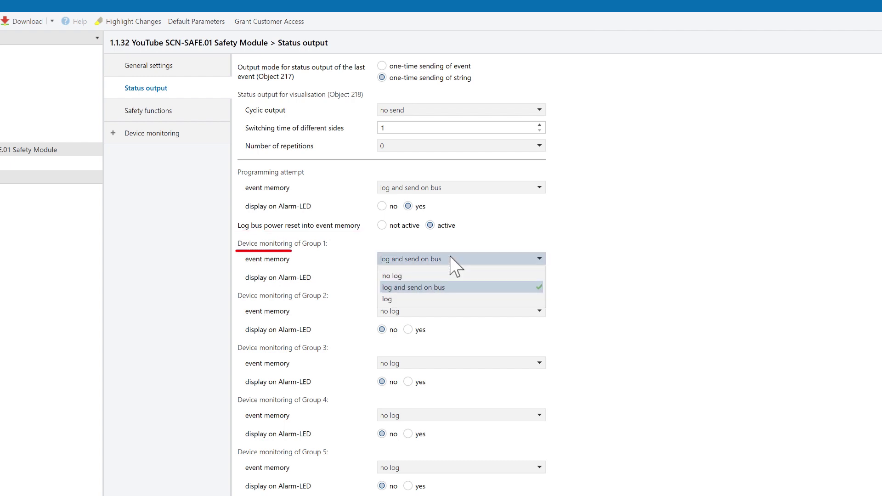
left_click(452, 287)
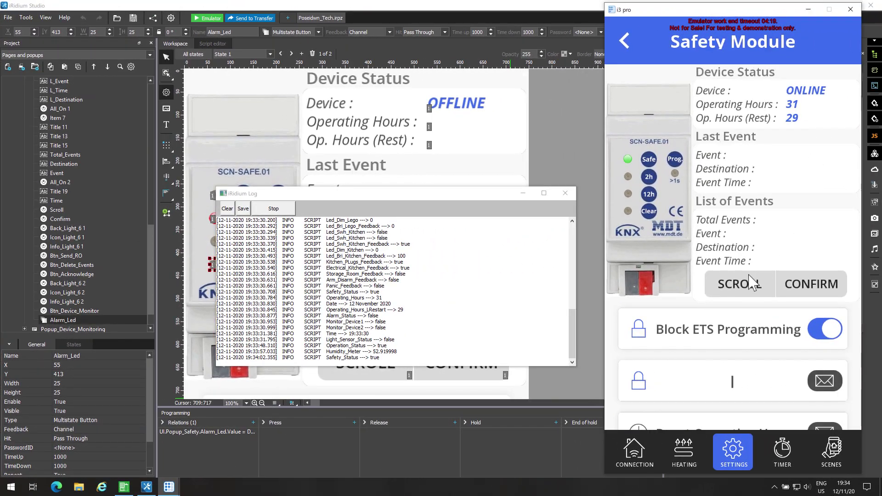
Step from event 1/20 DevLost to 14/20 Attack and show its destination and time.
left_click(748, 288)
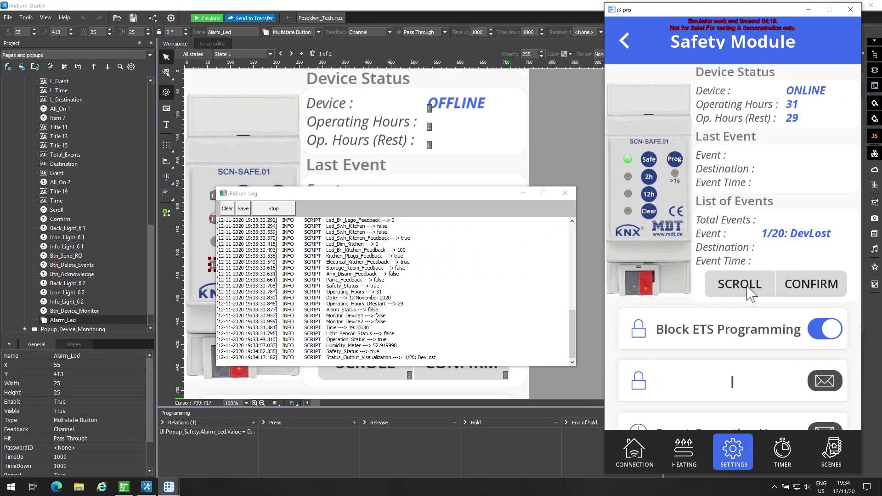
left_click(740, 284)
left_click(740, 284)
left_click(740, 284)
left_click(748, 288)
left_click(748, 289)
left_click(747, 289)
left_click(748, 289)
left_click(747, 289)
left_click(748, 289)
left_click(747, 289)
left_click(747, 289)
left_click(747, 289)
left_click(748, 289)
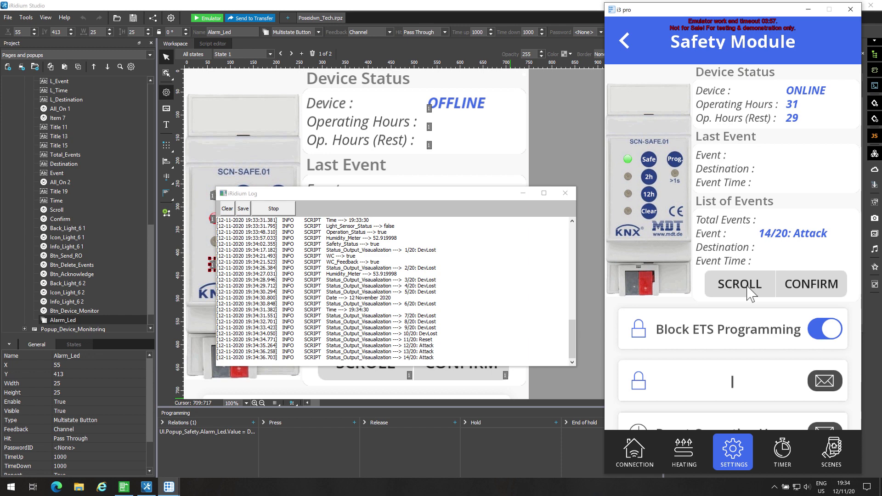
left_click(798, 289)
left_click(798, 288)
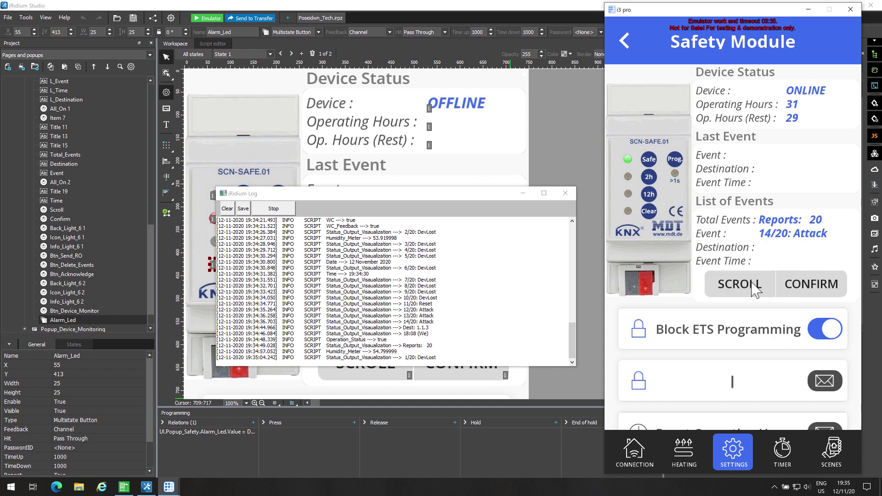
Advance to event 15/20 DevLost and show its details.
left_click(754, 287)
left_click(754, 287)
left_click(754, 287)
left_click(754, 288)
left_click(754, 287)
left_click(754, 287)
left_click(754, 287)
left_click(754, 288)
left_click(755, 288)
left_click(755, 287)
left_click(756, 287)
left_click(758, 287)
left_click(758, 288)
left_click(759, 287)
left_click(761, 288)
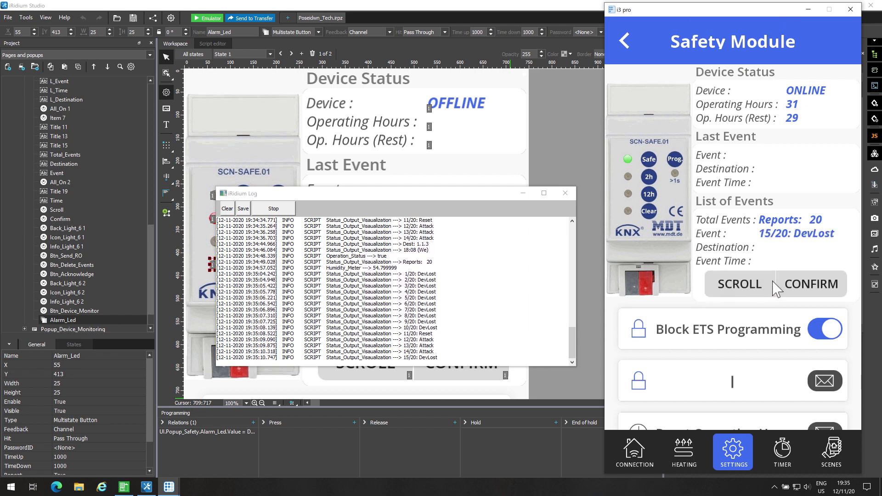
left_click(796, 287)
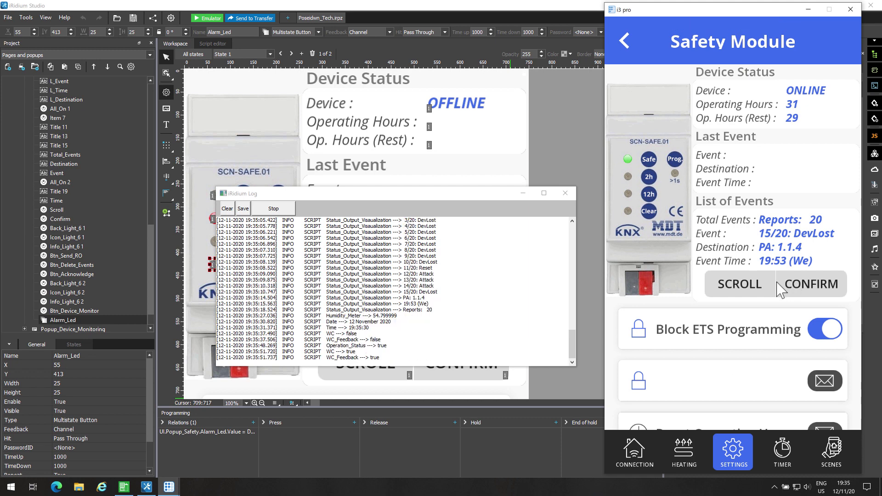
Cycle on through the stored events to 11/20 Reset and show its details.
left_click(745, 285)
left_click(745, 284)
left_click(750, 288)
left_click(752, 284)
left_click(752, 284)
left_click(752, 284)
left_click(752, 284)
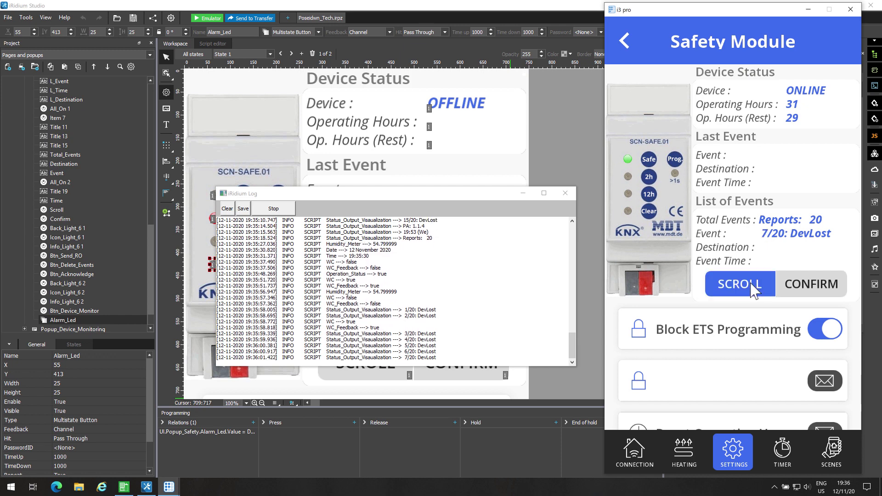
left_click(752, 284)
left_click(751, 284)
left_click(752, 284)
left_click(752, 284)
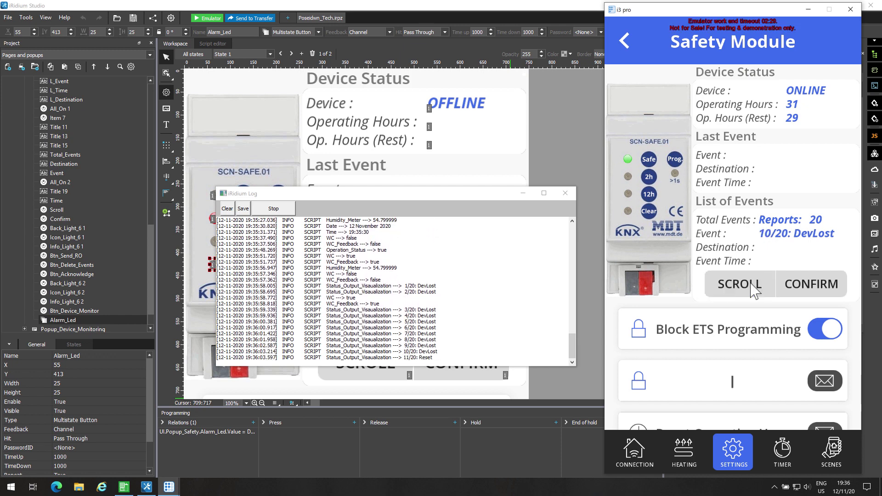
left_click(804, 290)
left_click(804, 291)
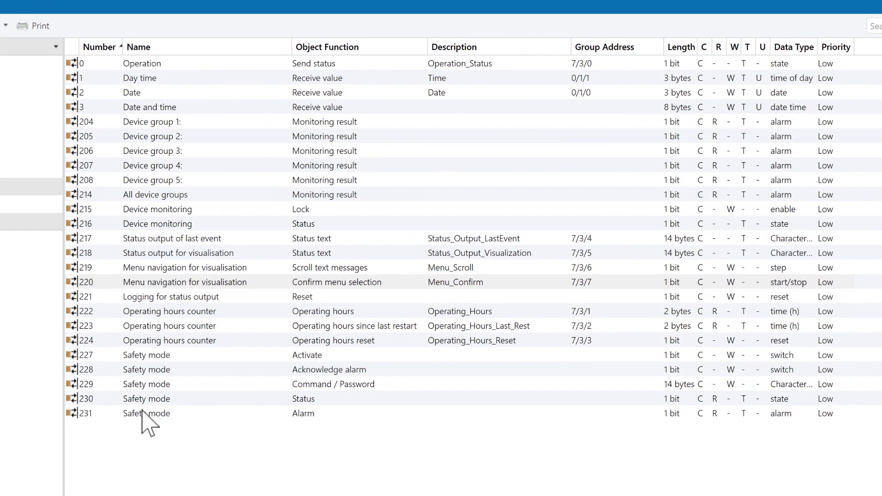
Review the Safety functions parameters, where the 1Bit and 14Byte controls are active.
left_click(150, 396)
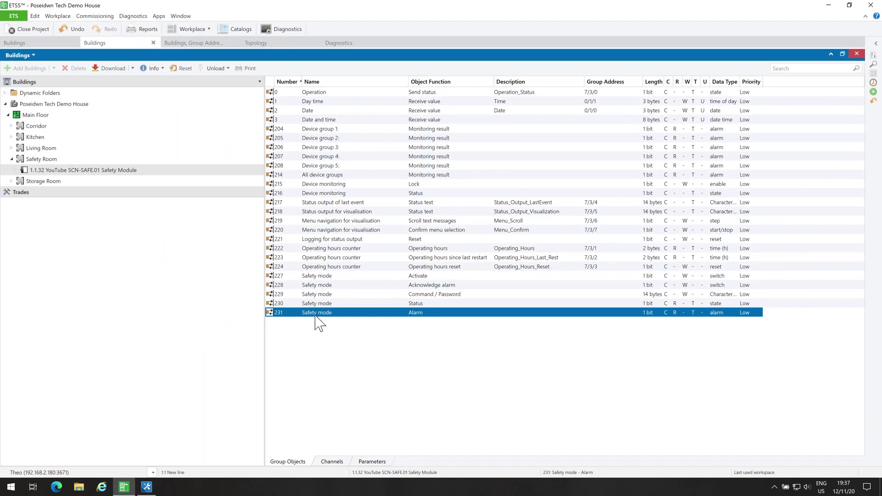
left_click(49, 43)
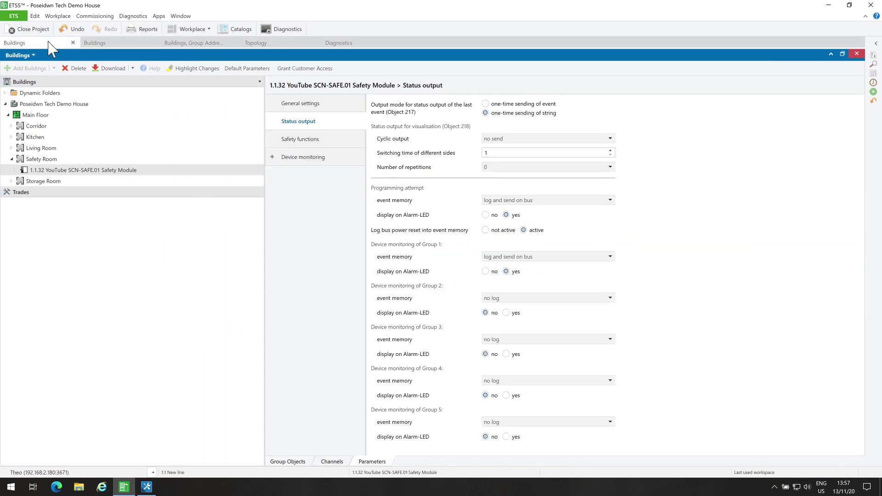
left_click(311, 146)
scroll(482, 314, "down", 1)
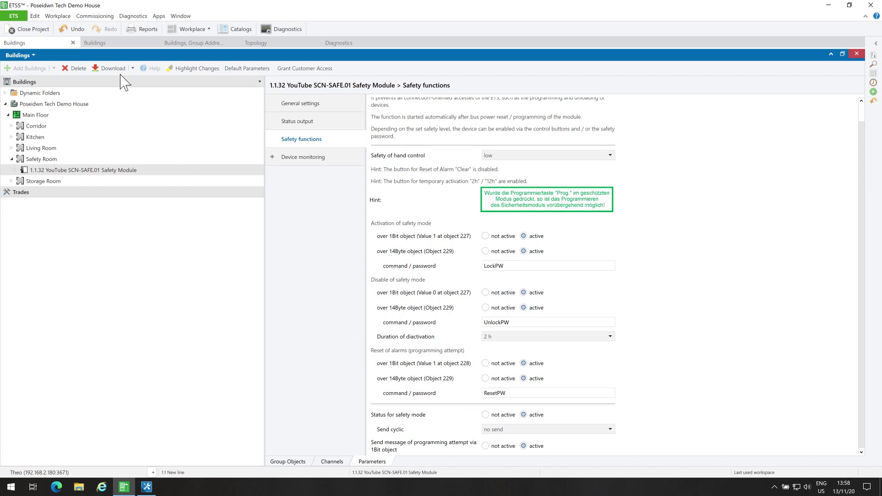
Select group objects 231 Alarm and 228 Acknowledge alarm, shown beside the group addresses.
left_click(105, 43)
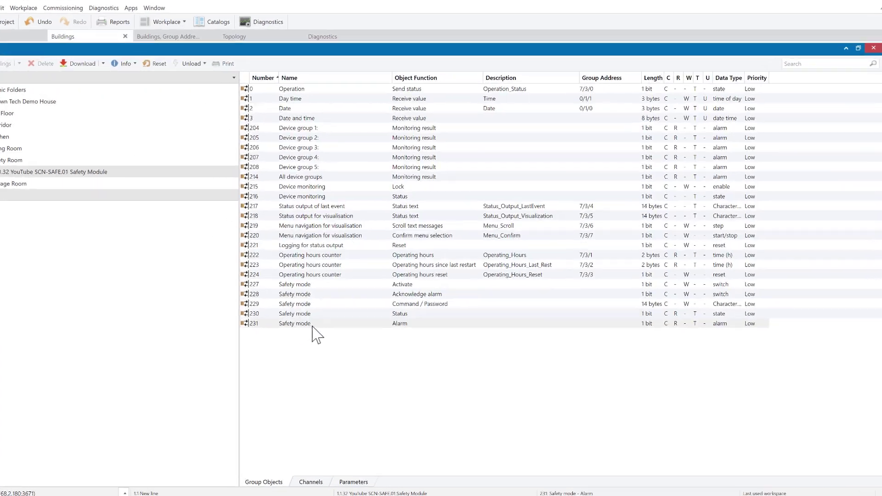
left_click(317, 313)
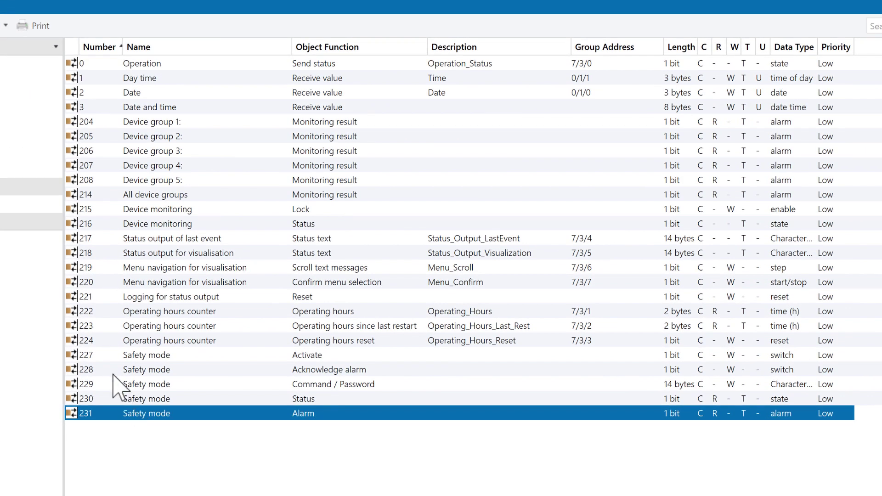
left_click(109, 370)
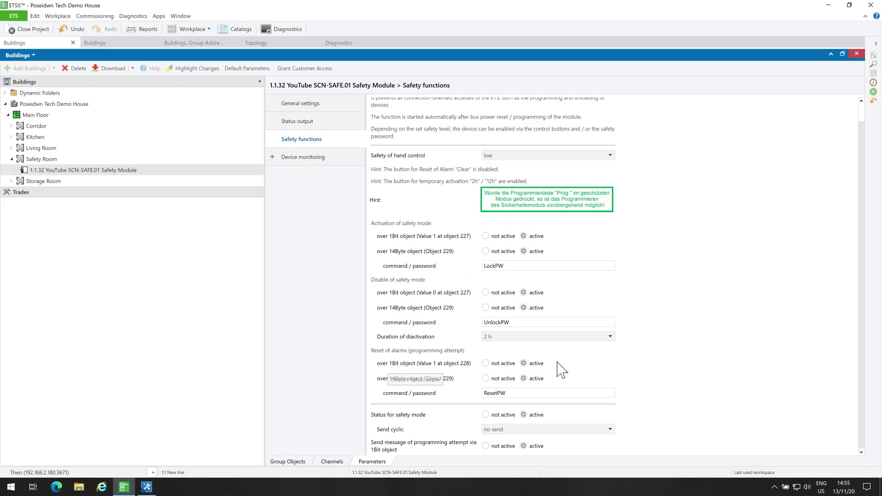
left_click(147, 43)
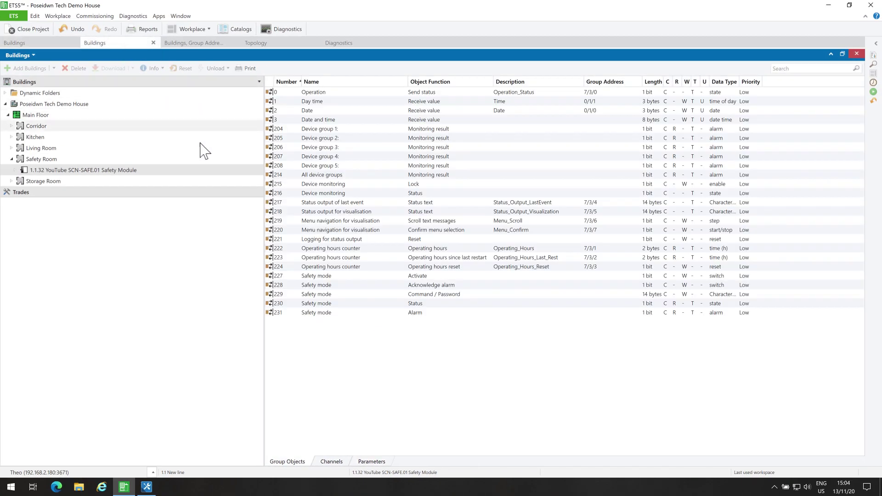
left_click(342, 314)
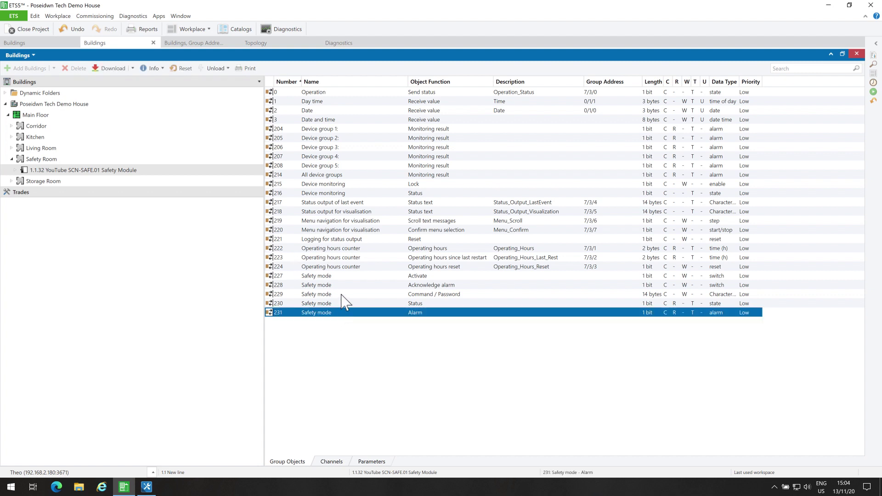
left_click(347, 284, "ctrl")
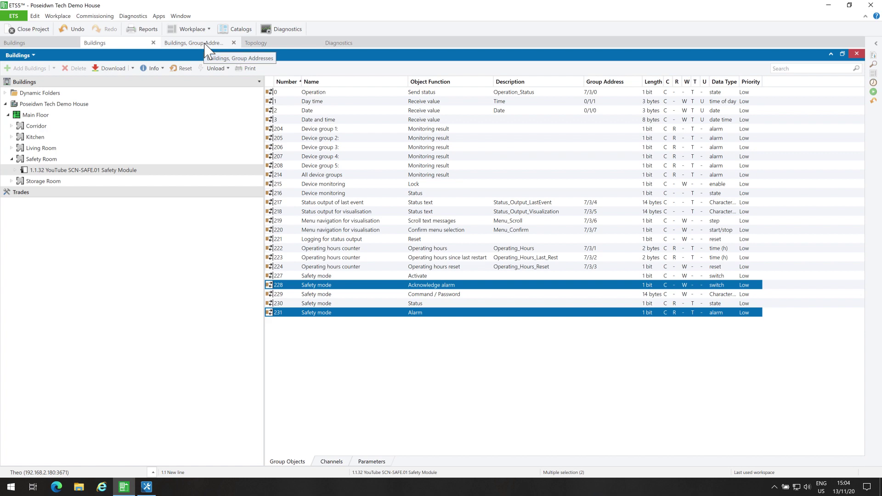
left_click(204, 43)
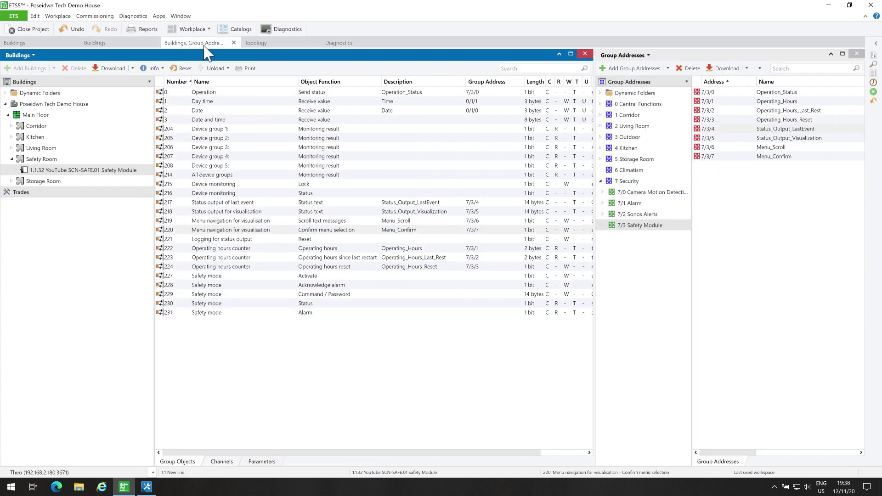
Add 7/3/8 Alarm_Status and 7/3/9 Acknowledge_Alarm under 7/3, linking objects 231 and 228.
left_click(657, 226)
key("Insert")
type("Ala")
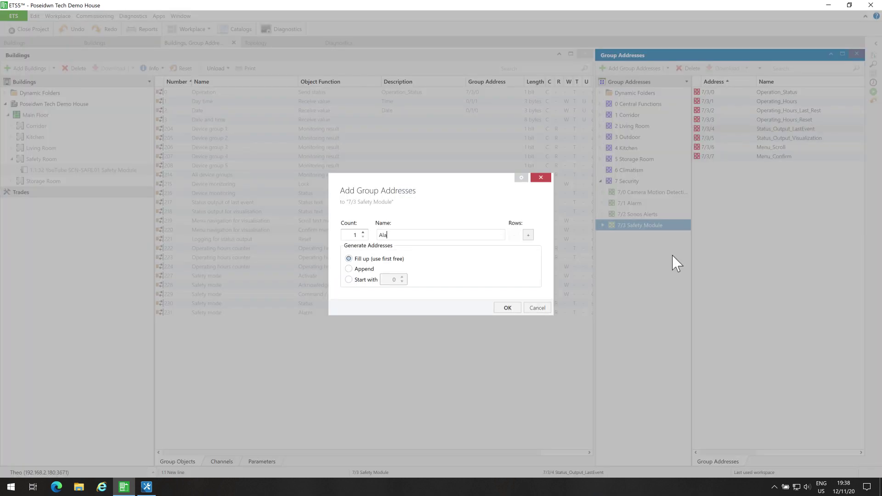
left_click(528, 235)
type("Acknowledge_Alarm")
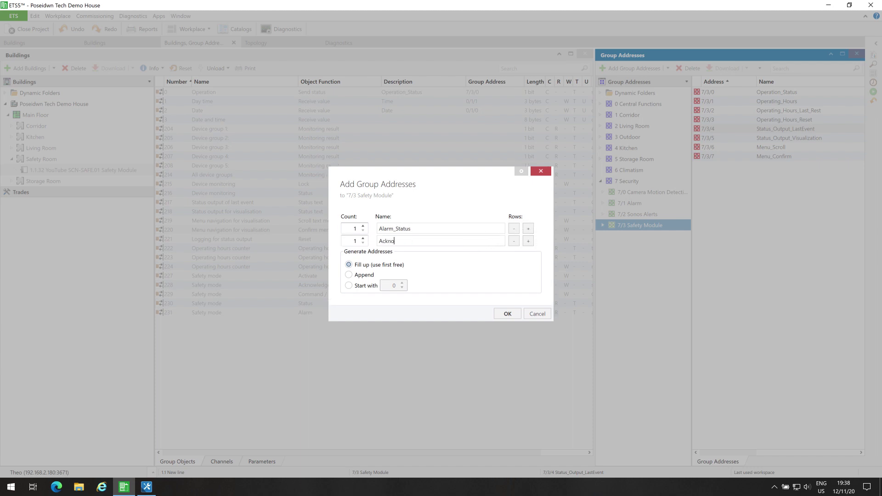
left_click(508, 314)
left_click_drag(261, 313, 793, 166)
left_click_drag(334, 284, 756, 180)
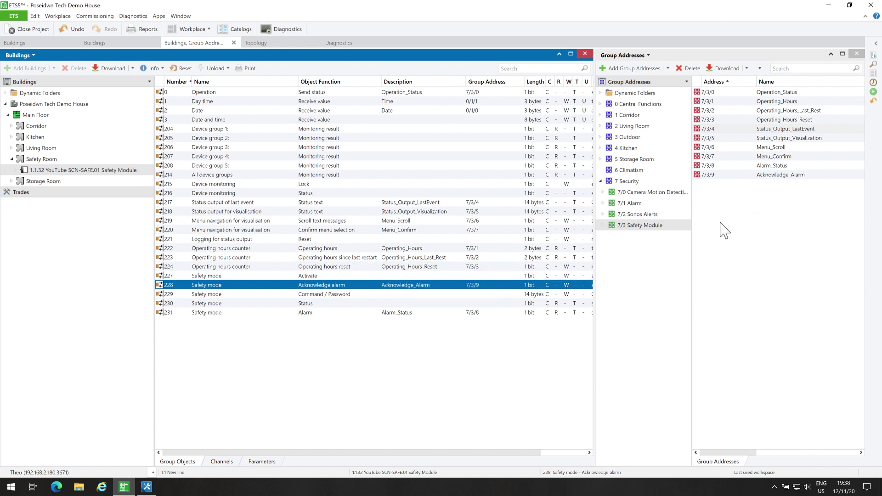
Bind the Alarm_Status address to the alarm LED element in iRidium Studio.
left_click(147, 487)
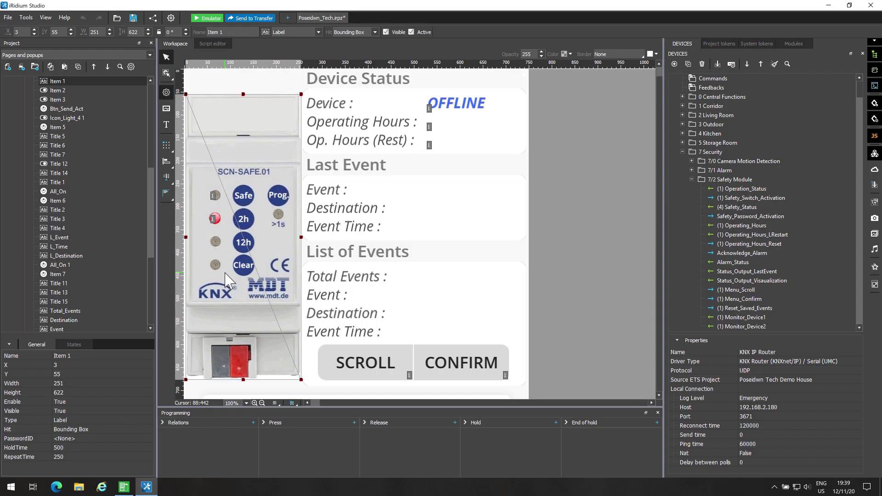
left_click(239, 268)
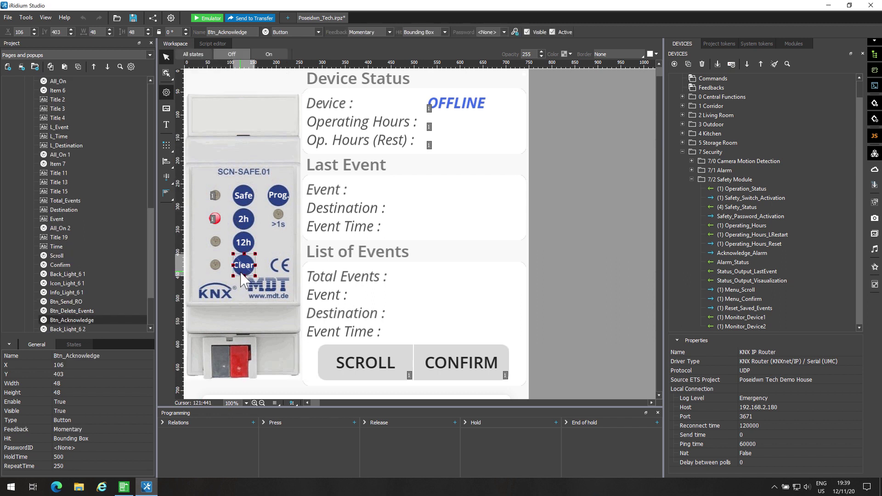
left_click(215, 267)
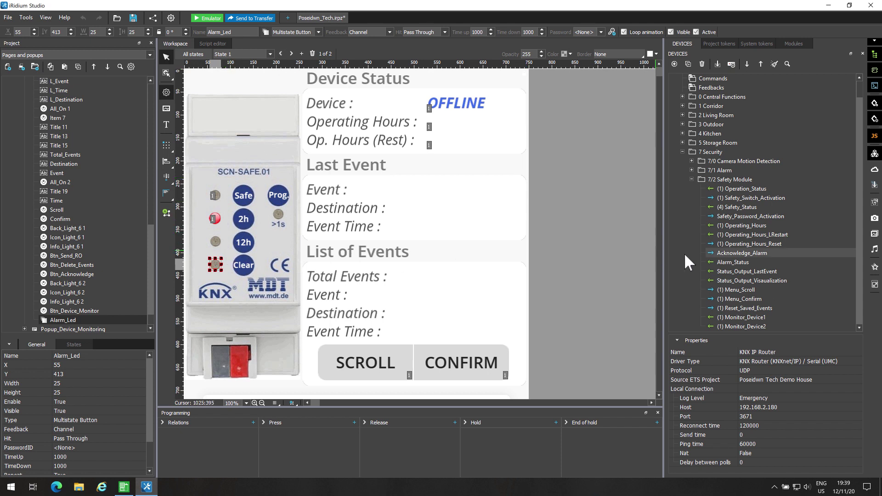
left_click(728, 263)
left_click_drag(725, 260, 216, 261)
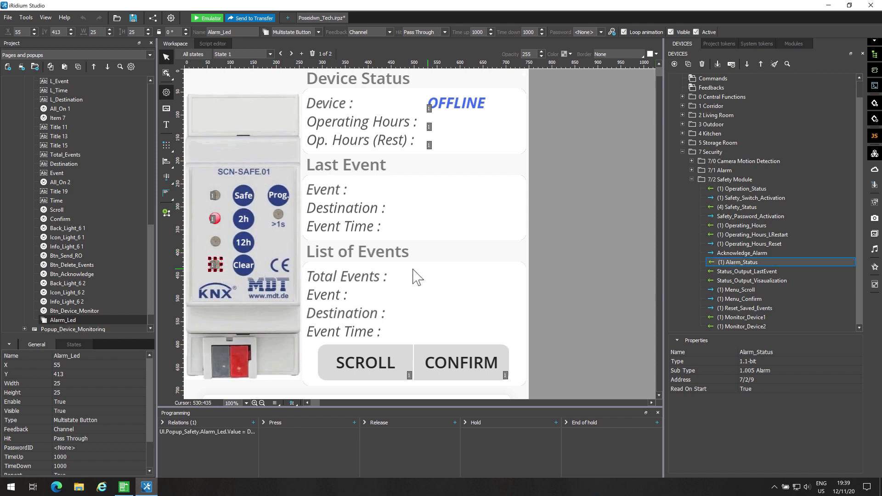
Make the Clear button send 1 to Acknowledge_Alarm when pressed, then save and run the project.
left_click_drag(732, 251, 244, 266)
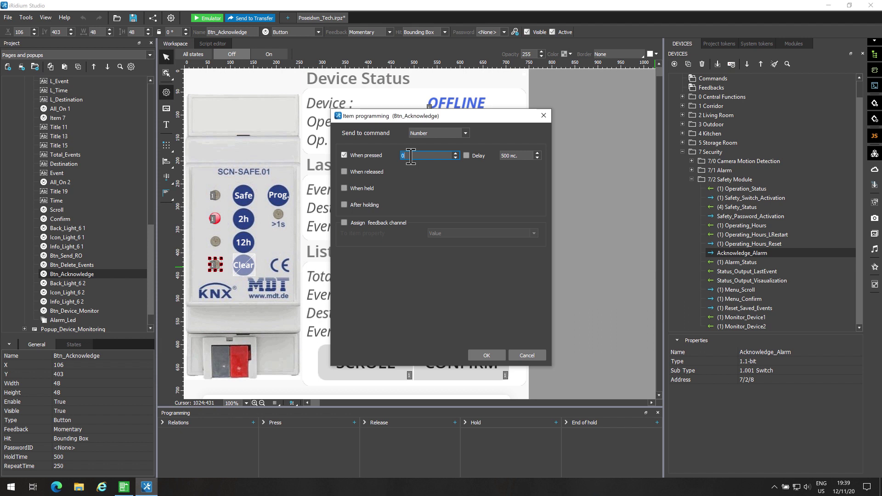
left_click(491, 355)
left_click(137, 16)
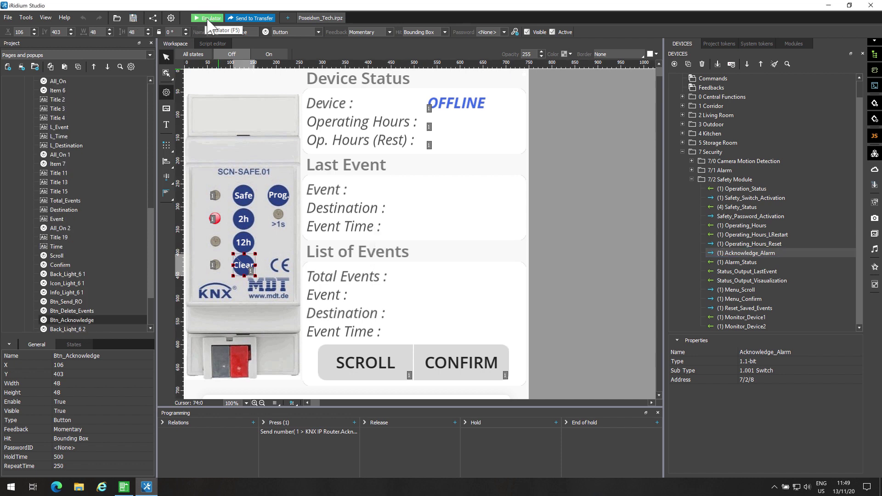
left_click(206, 18)
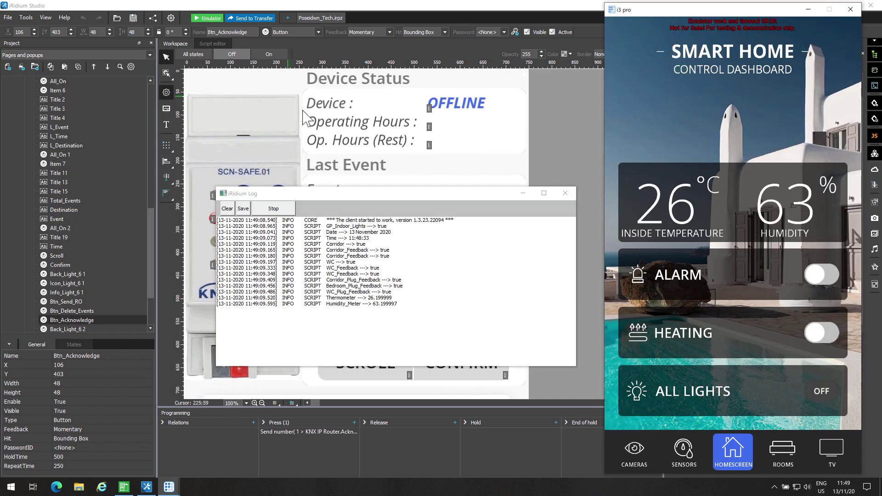
Show the emulator's Safety Module page beside a restored ETS5 window with the topology list.
left_click(739, 445)
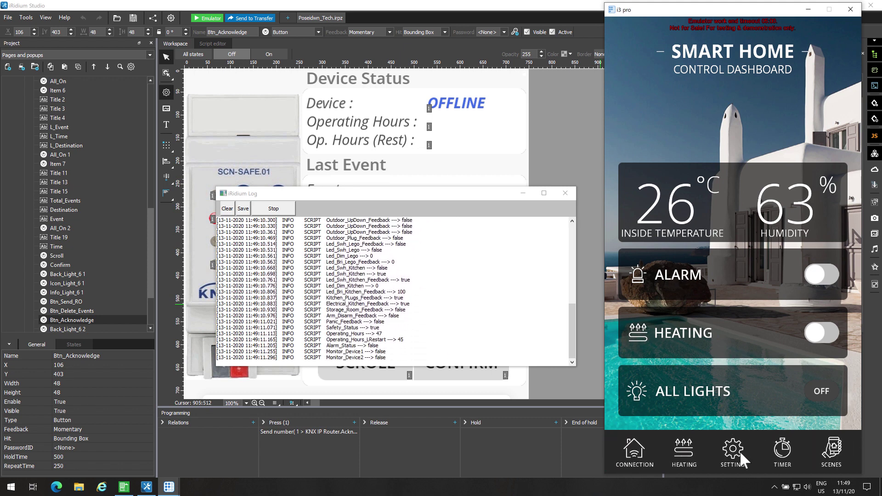
left_click(737, 450)
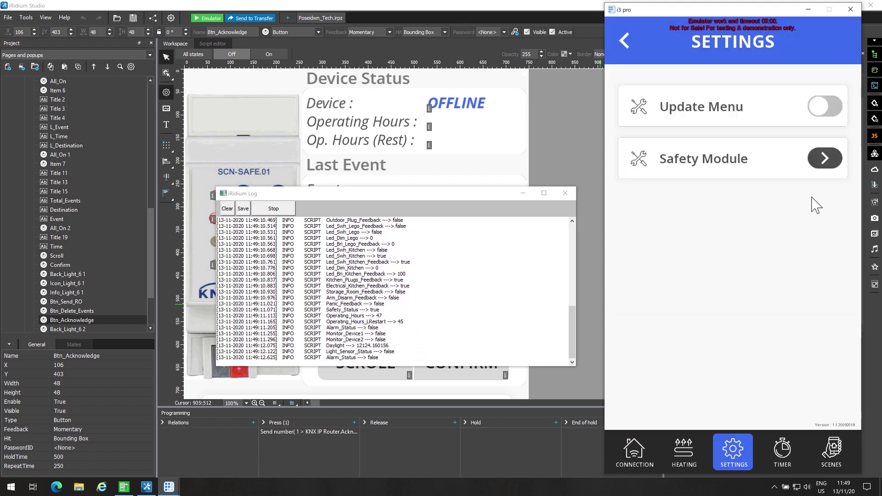
left_click(827, 172)
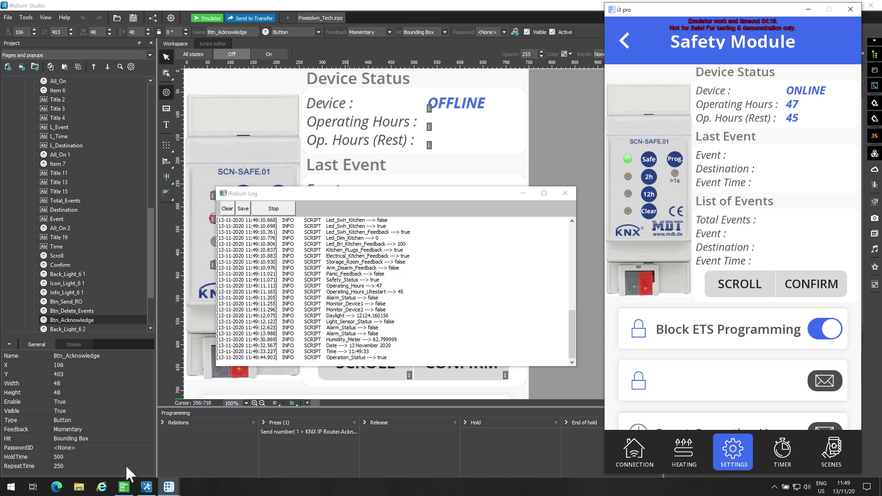
left_click(124, 488)
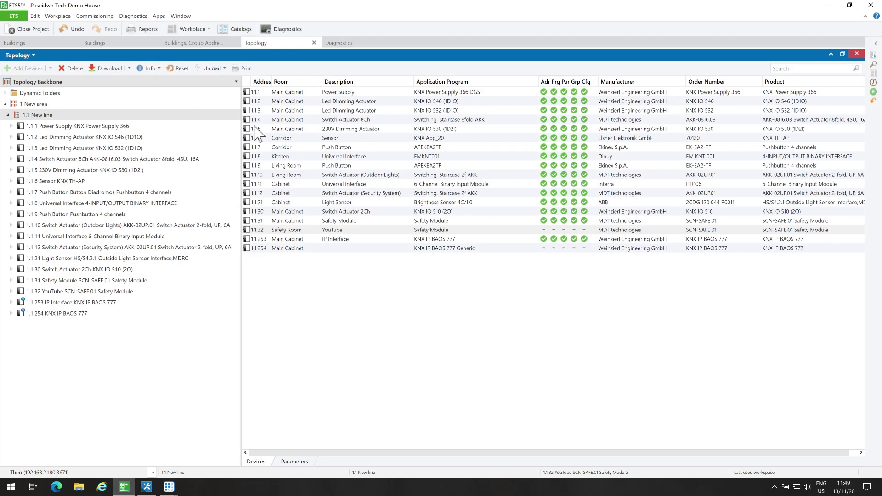
left_click(849, 5)
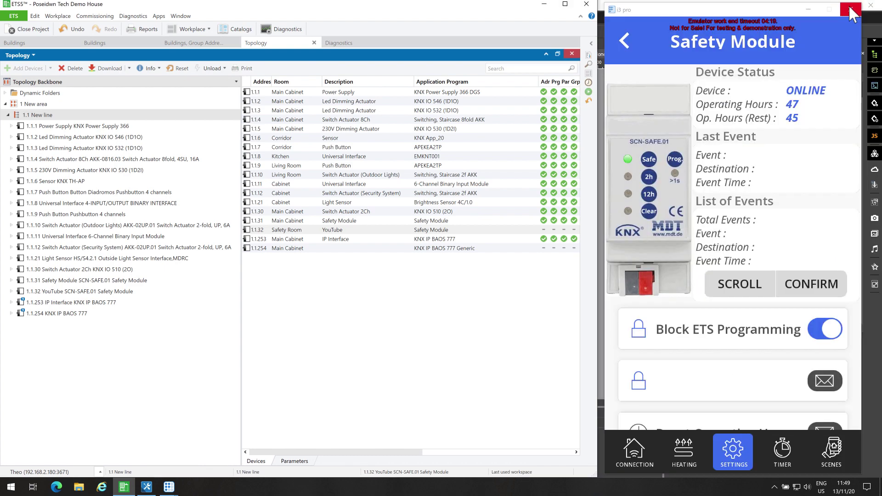
right_click(262, 92)
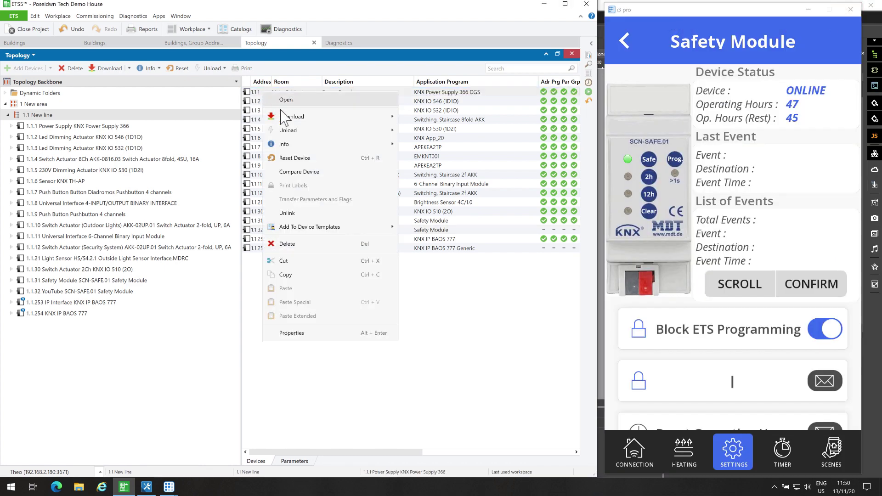
Reset device 1.1.1 Power Supply from the topology.
left_click(295, 158)
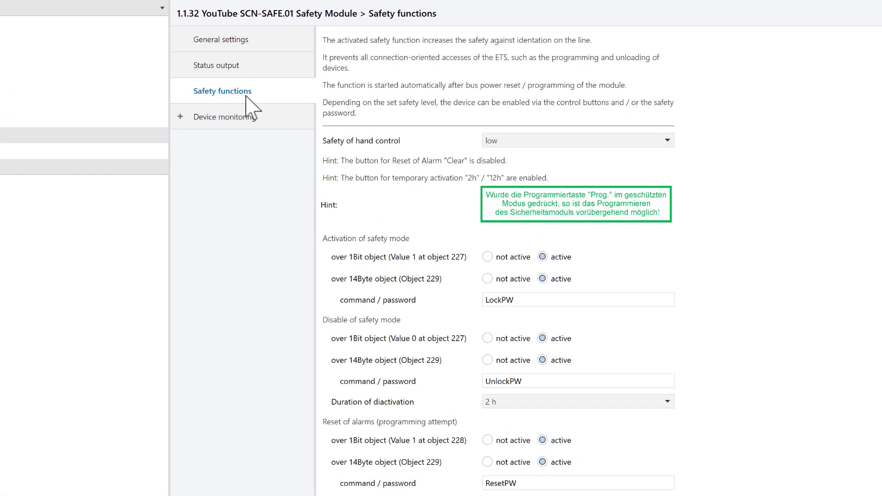
Try Safety of hand control at off, low, medium and high, settling on medium.
left_click(566, 141)
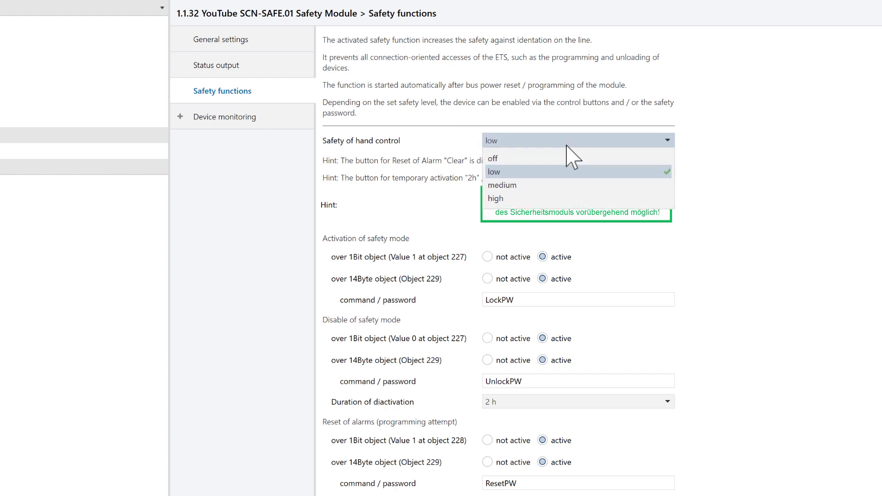
left_click(519, 174)
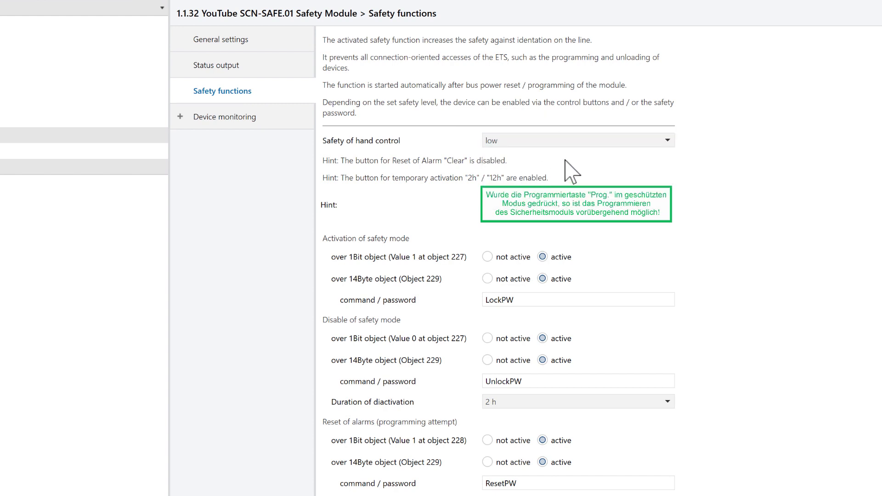
left_click(570, 142)
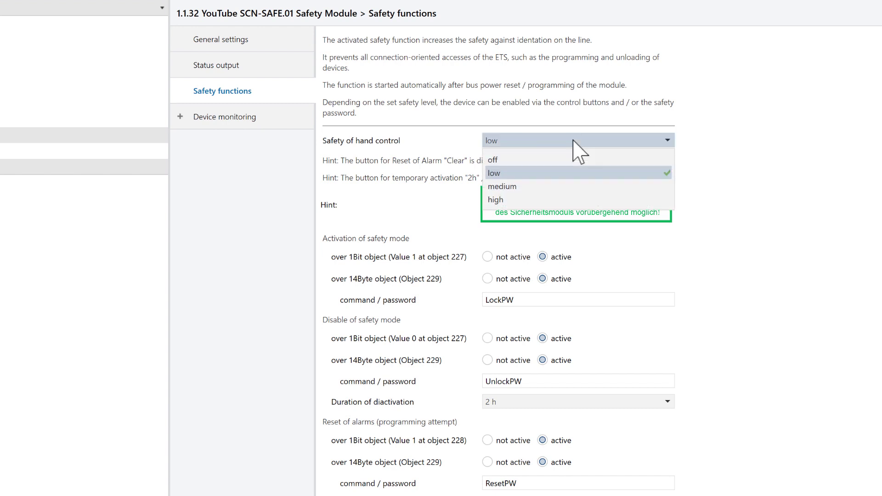
left_click(565, 159)
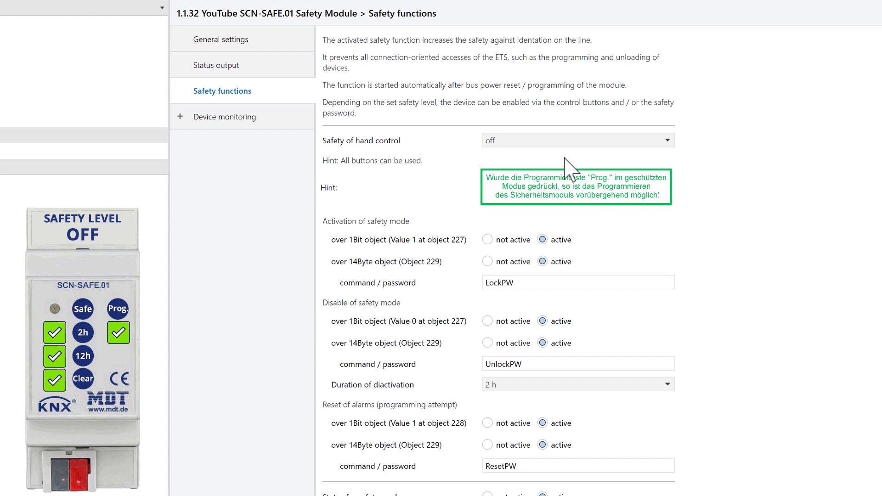
left_click(570, 141)
left_click(563, 170)
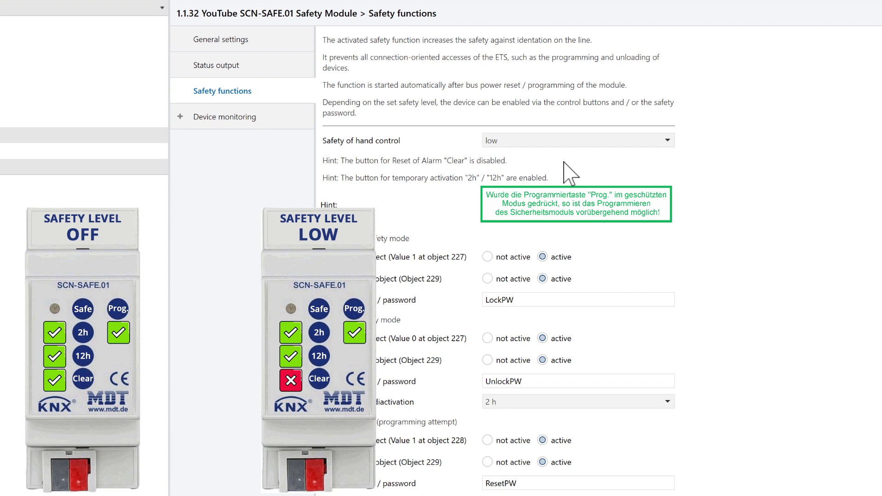
left_click(574, 141)
left_click(566, 185)
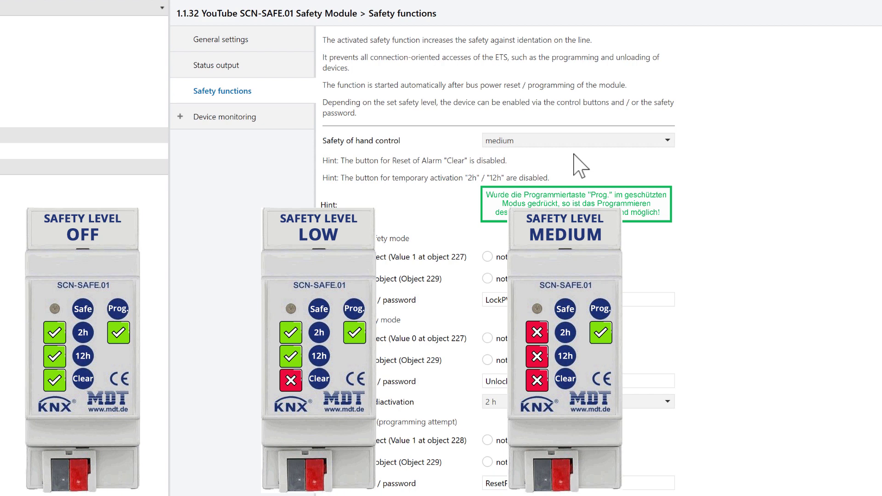
left_click(577, 141)
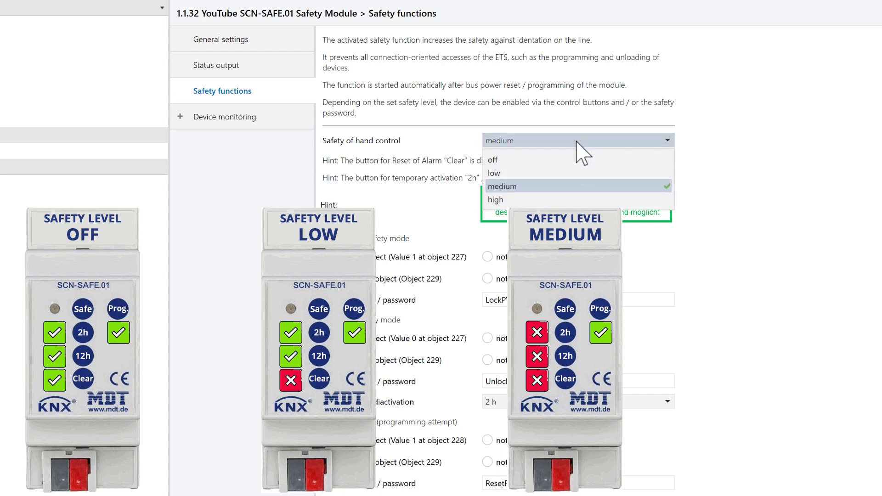
left_click(561, 201)
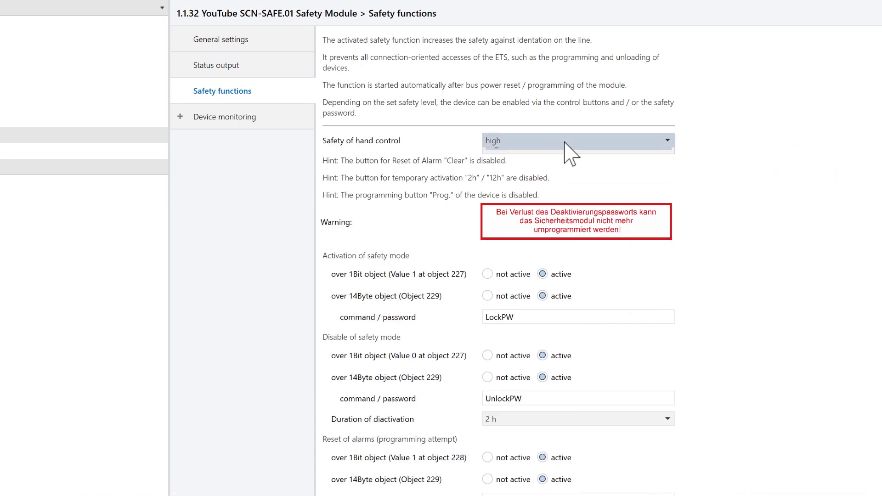
left_click(564, 141)
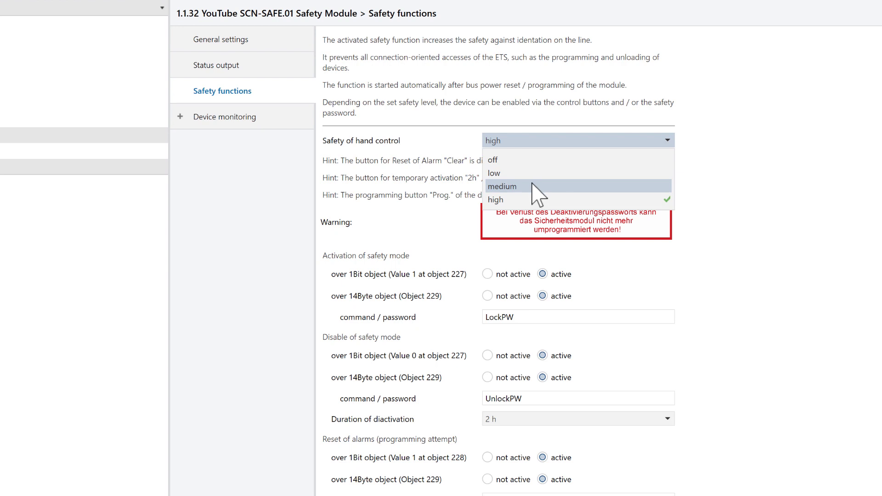
left_click(538, 187)
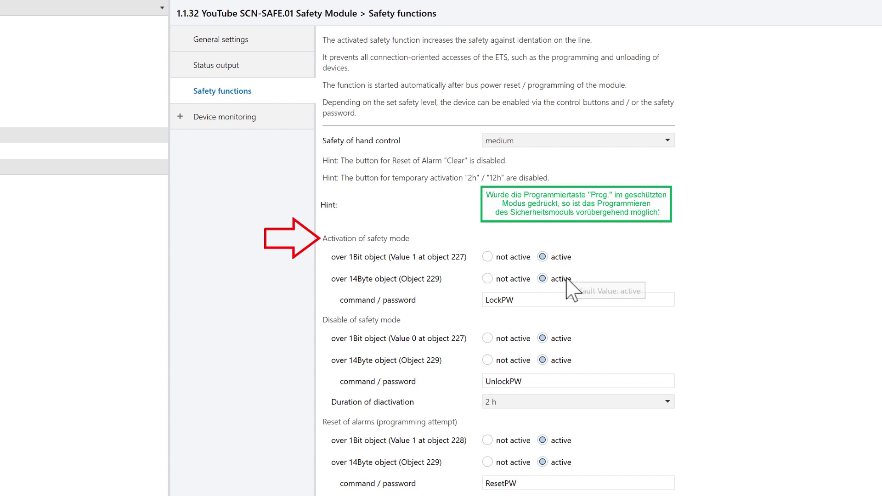
Replace the activation and deactivation passwords with new ones, keeping deactivation duration at 2 h.
double_click(534, 302)
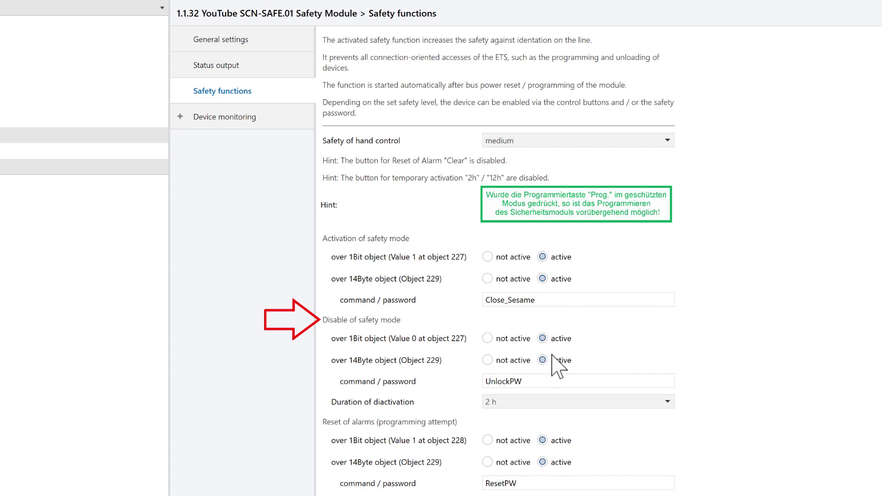
left_click(534, 382)
scroll(587, 370, "down", 2)
left_click(608, 334)
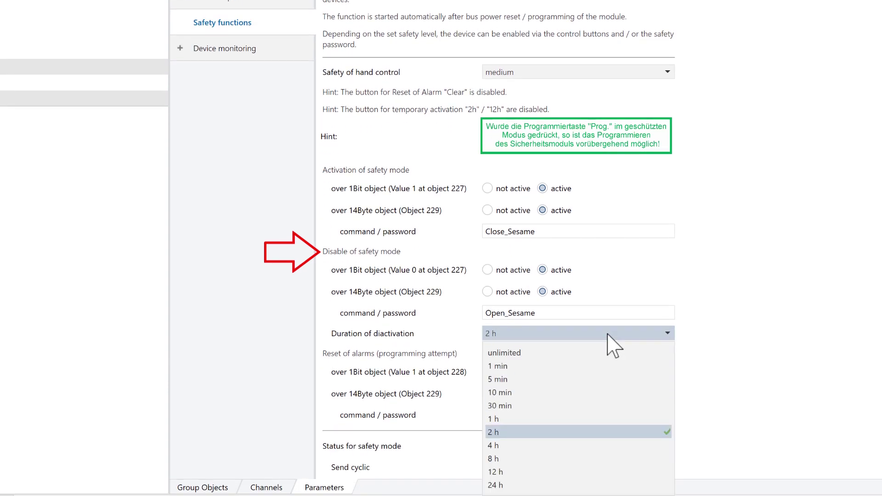
left_click(536, 432)
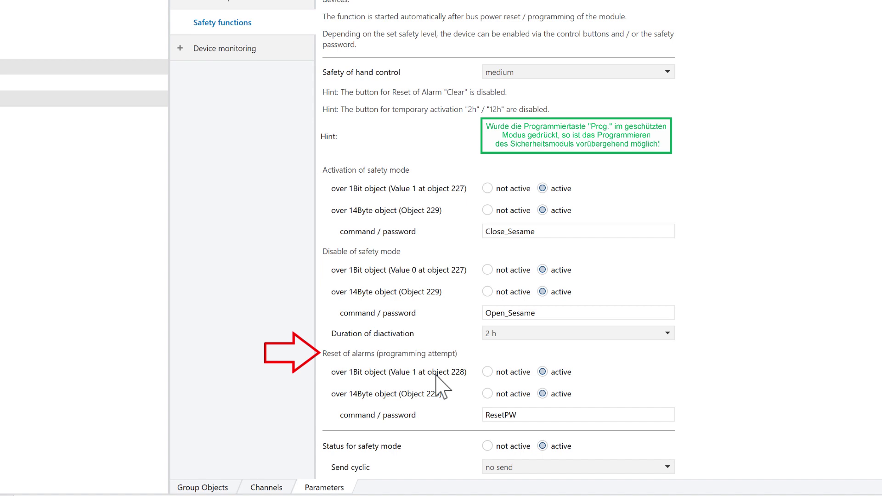
Enter a new alarm-reset password and send the safety status cyclically every 10 min.
left_click(522, 413)
double_click(523, 413)
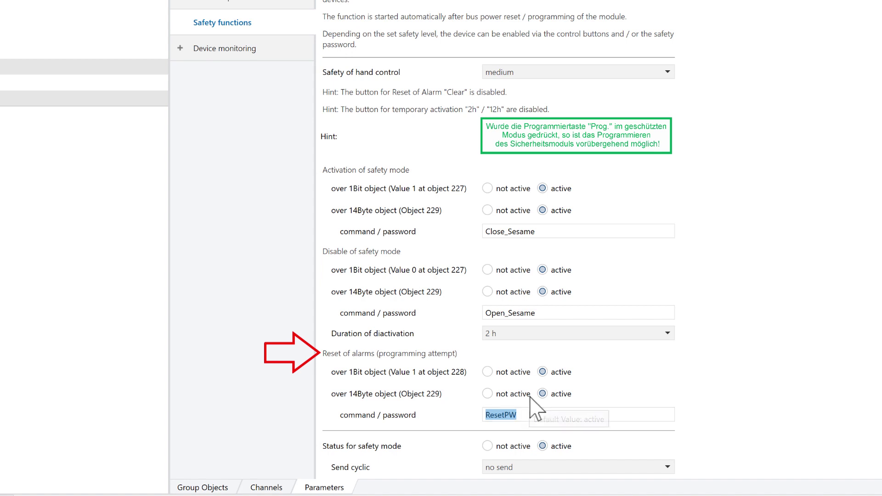
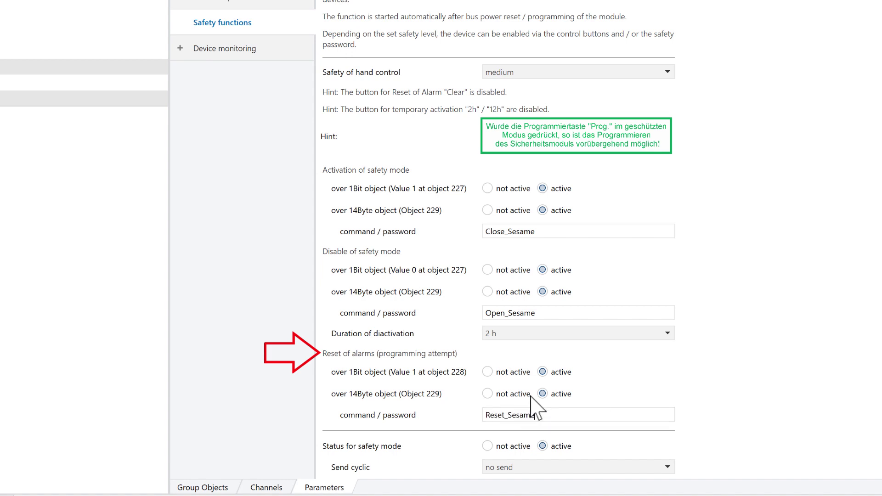
scroll(611, 428, "down", 1)
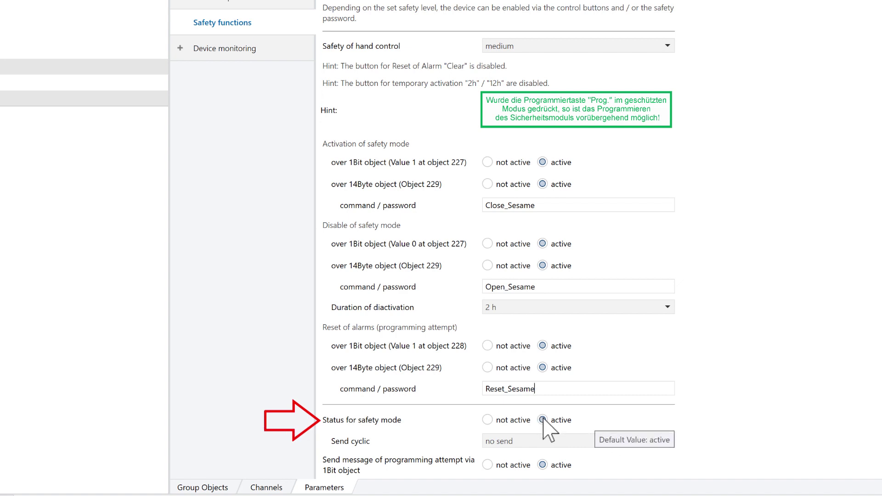
left_click(588, 442)
left_click(523, 330)
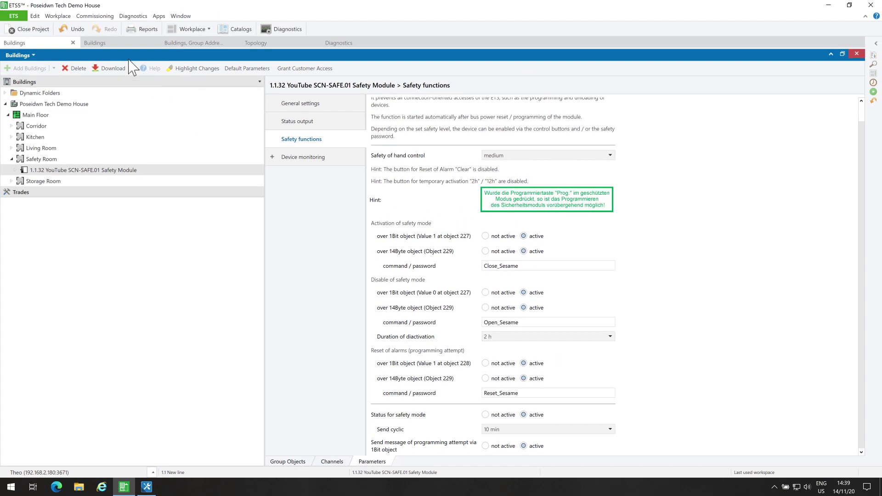
Review objects 227 Safety mode Activate, 229 Command / Password and 230 Safety mode Status.
left_click(117, 42)
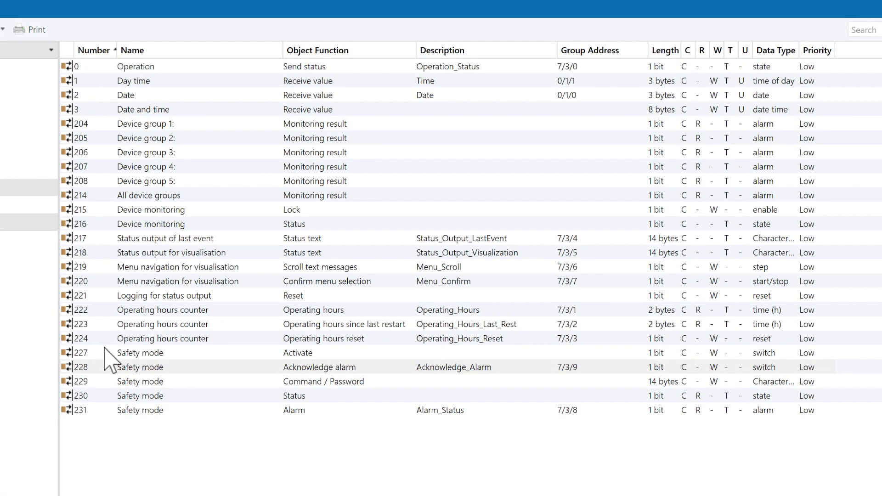
left_click(106, 354)
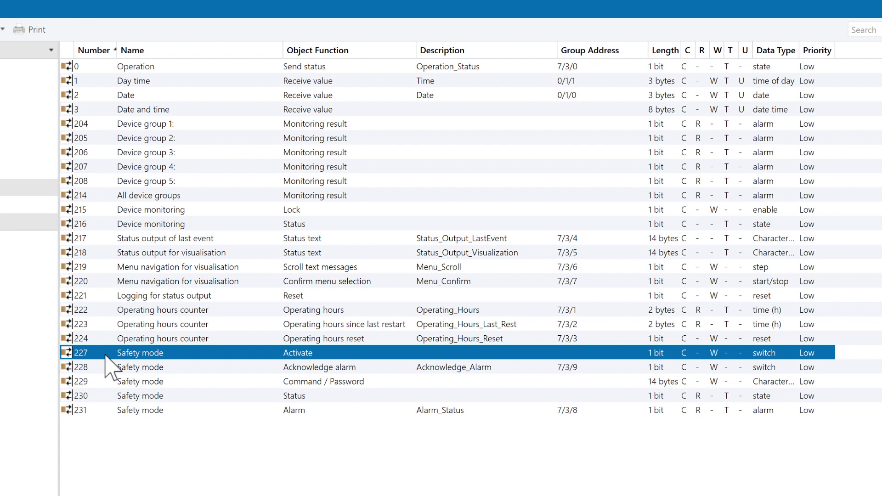
left_click(107, 383)
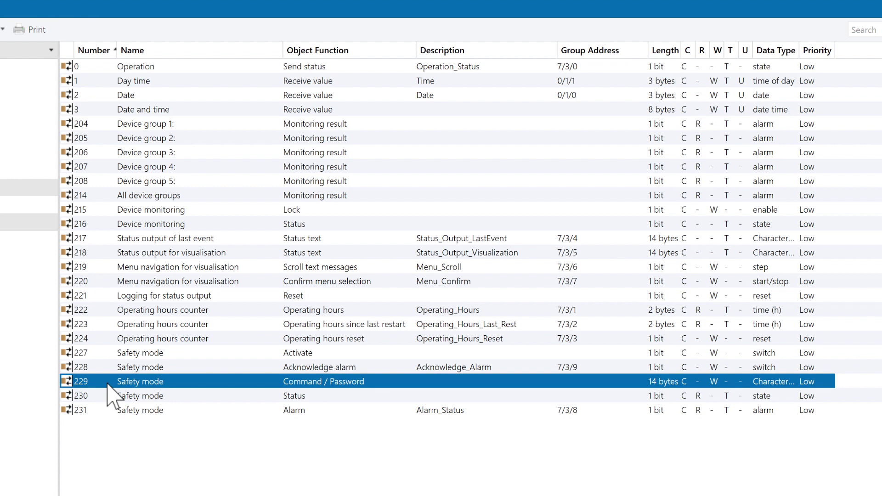
left_click(110, 397)
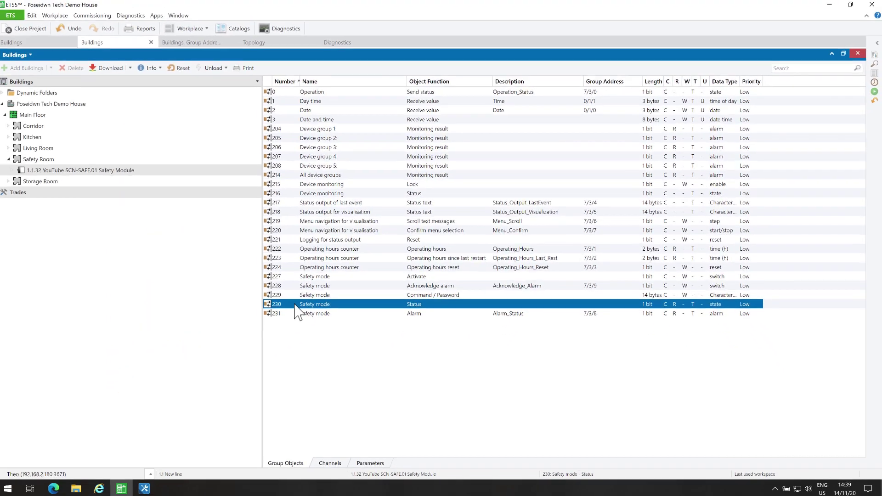
left_click(204, 44)
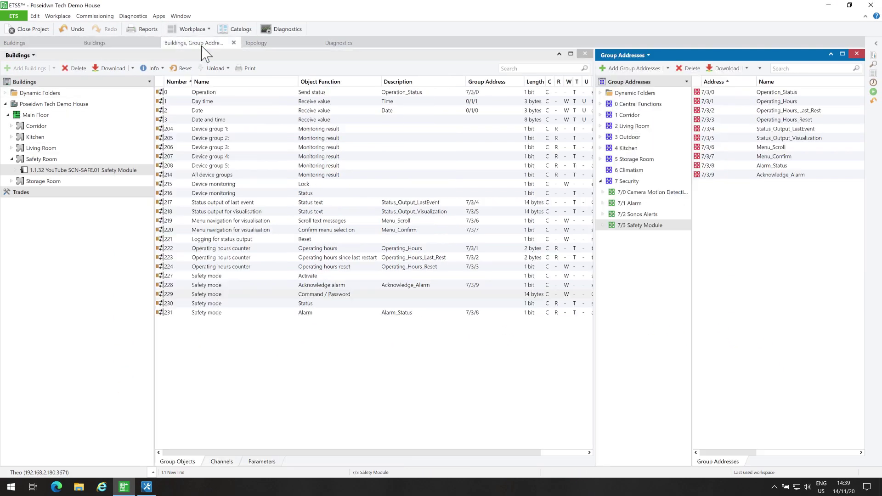
Add group address 7/3/10 Safety_Switch_Control and link it to object 227 Activate.
left_click(633, 69)
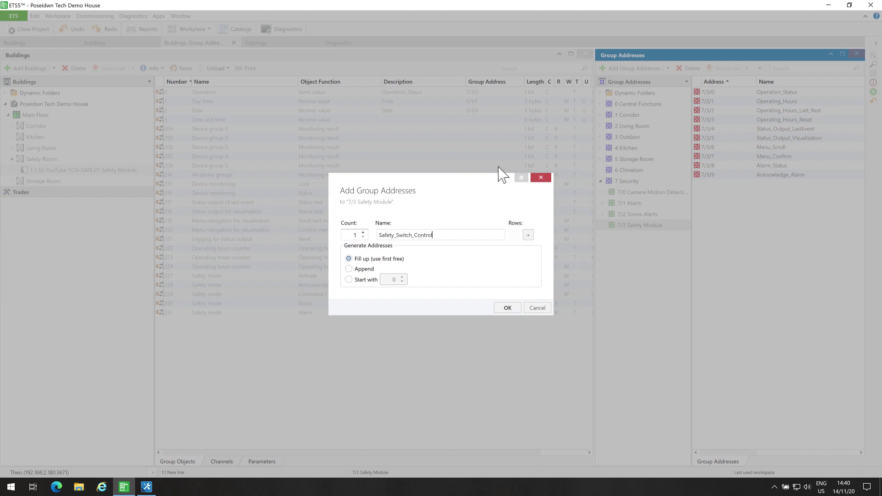
left_click(520, 307)
left_click_drag(725, 188, 239, 276)
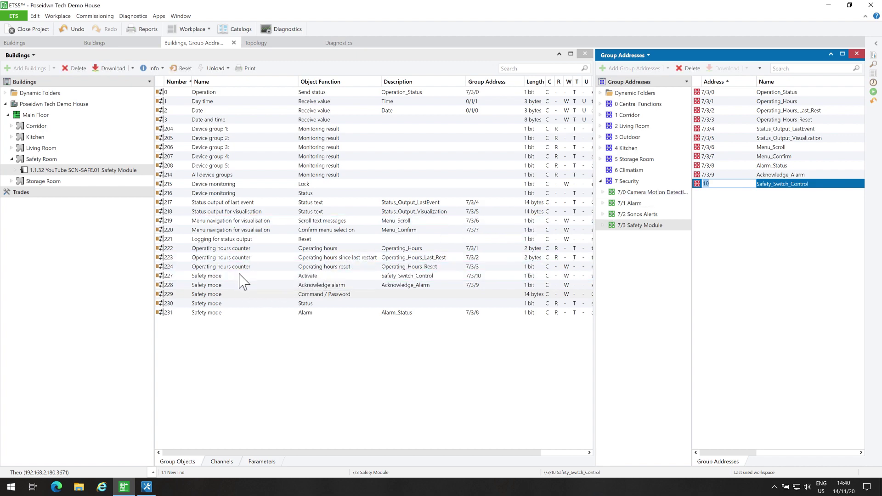
Add 7/3/11 Safety_Password_Control and link it to object 229 Command / Password.
left_click(632, 229)
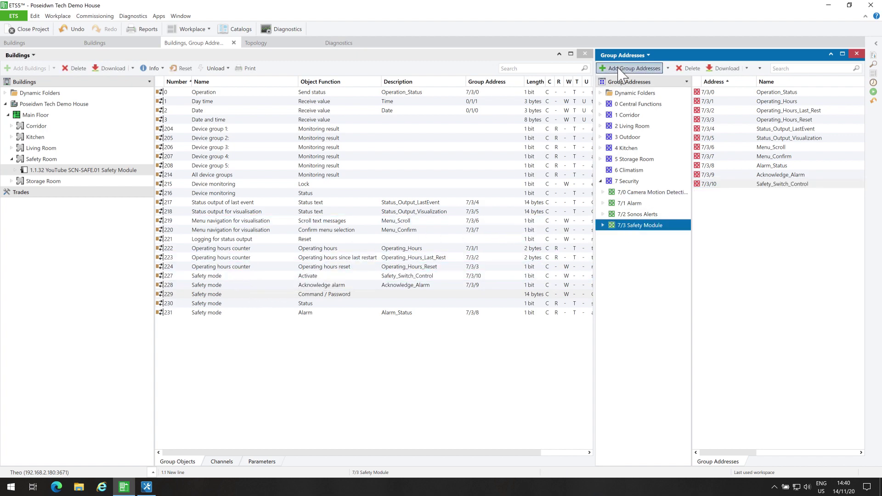
left_click(621, 69)
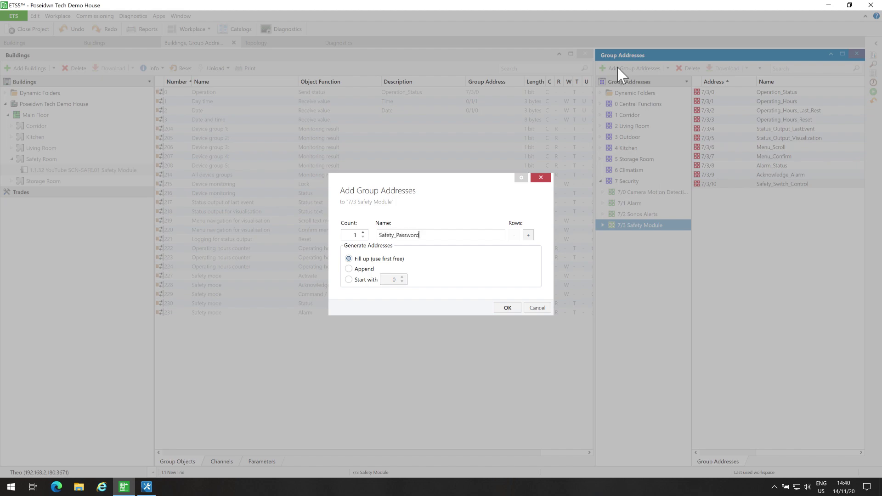
type("Safety_Password_Control")
left_click(508, 308)
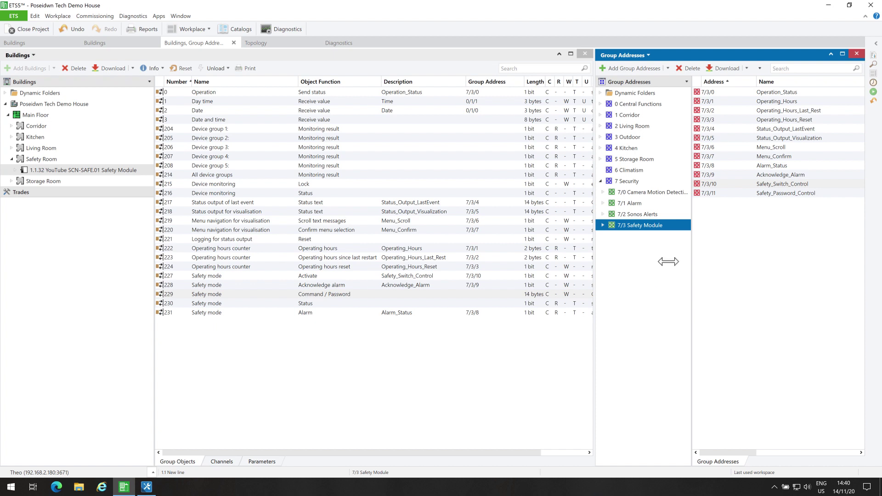
left_click(739, 193)
left_click_drag(739, 193, 257, 295)
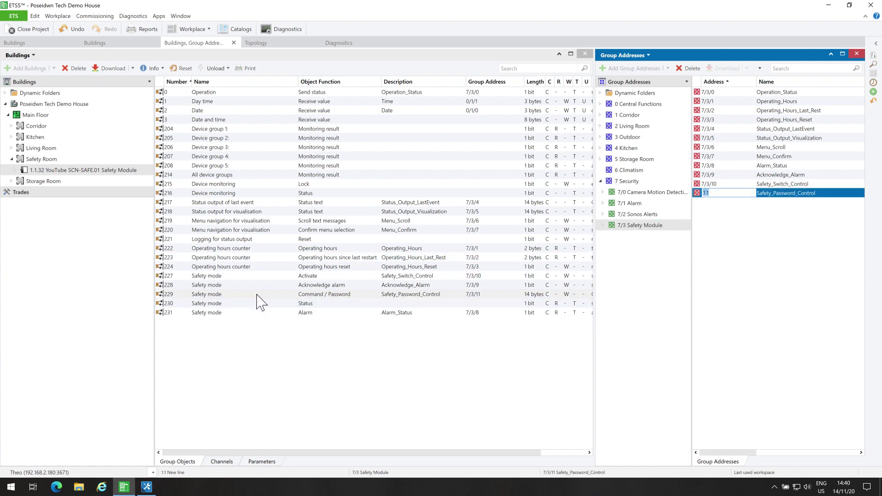
Add 7/3/12 Safety_Status and link it to object 230 Status.
left_click(652, 229)
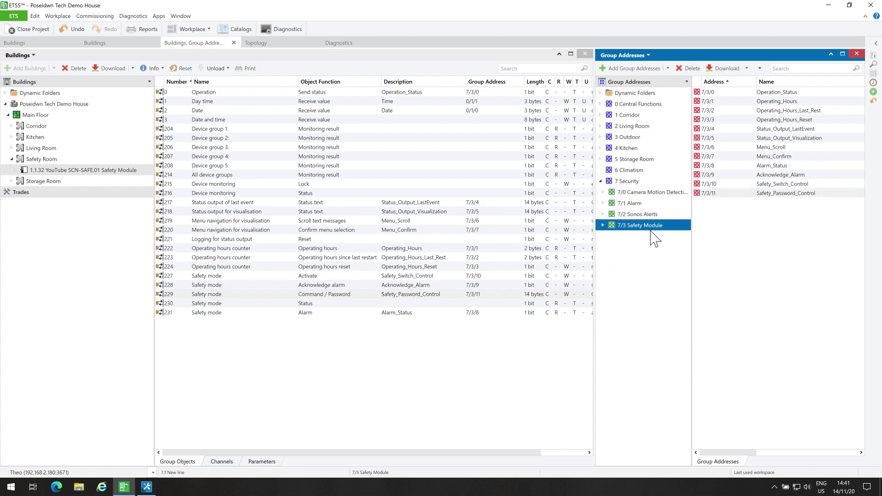
left_click(626, 69)
type("Safety_Status")
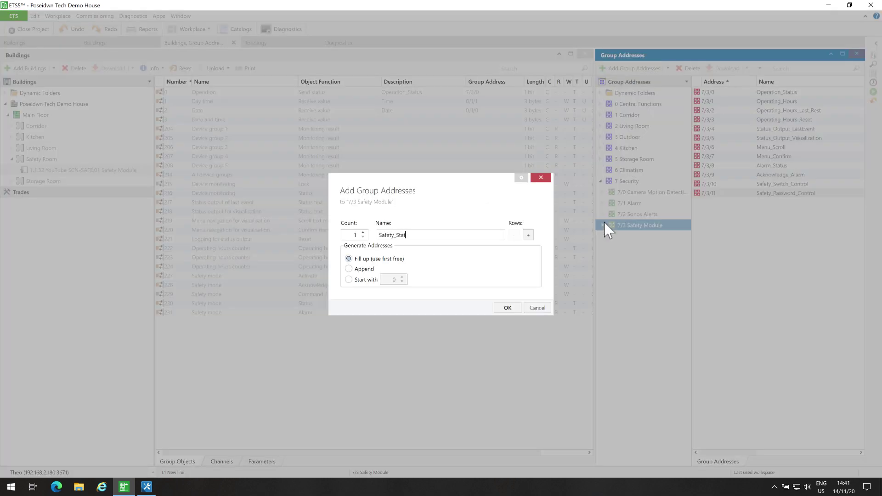
left_click(508, 308)
left_click(733, 208)
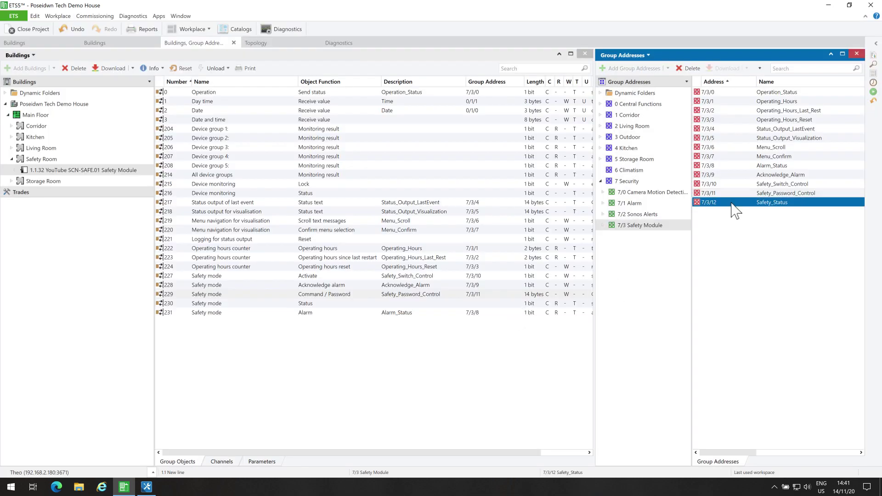
left_click_drag(733, 209, 278, 307)
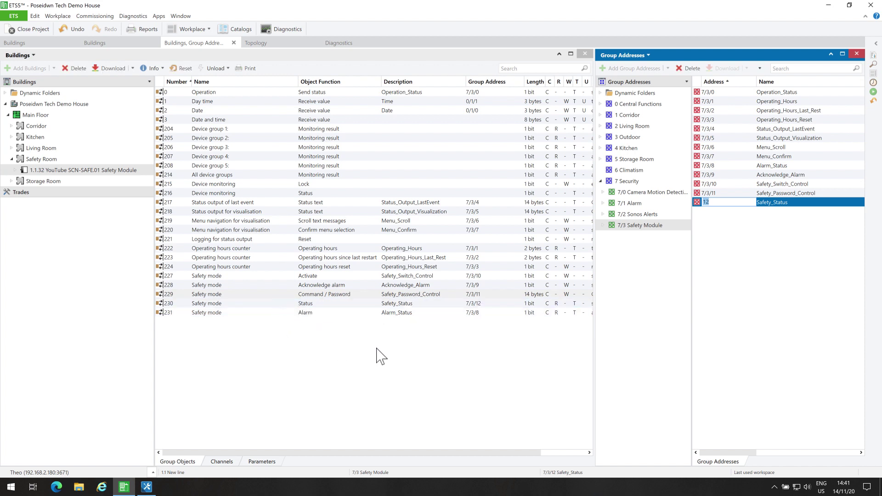
left_click(663, 227)
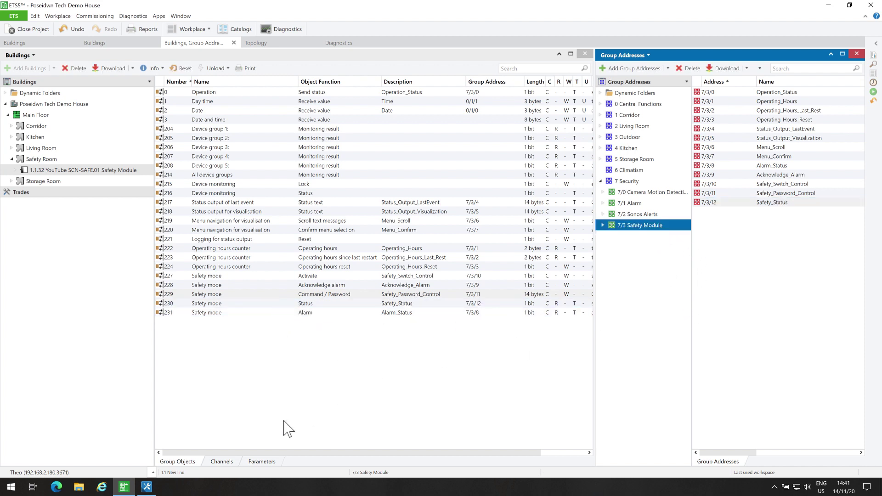
In iRidium Studio, inspect Popup_Safety's Block ETS Programming toggle, its label and the password box.
left_click(147, 487)
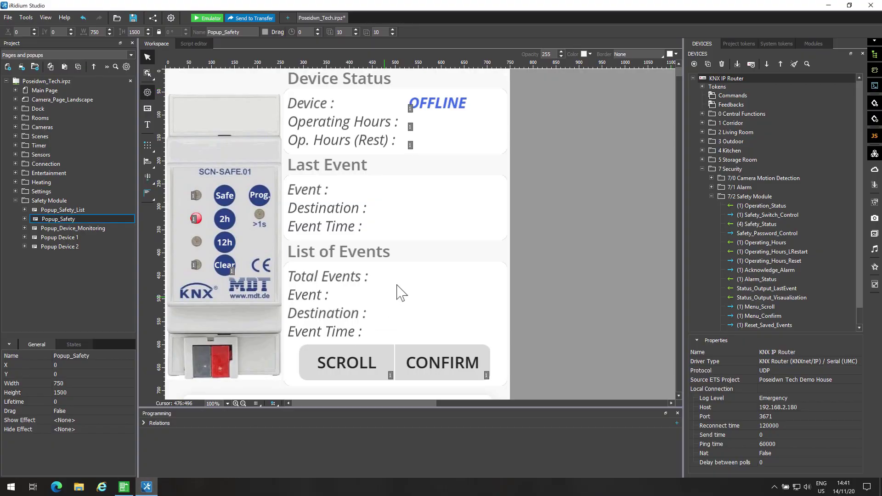
scroll(558, 252, "down", 3)
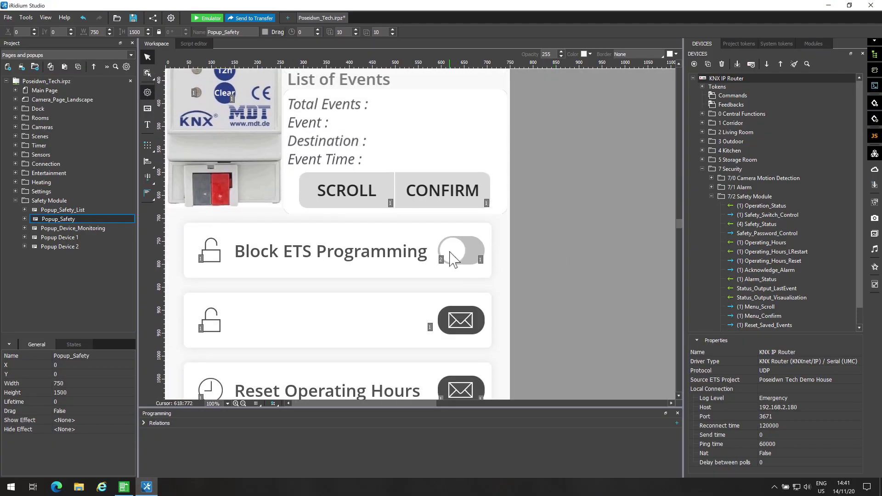
left_click(450, 252)
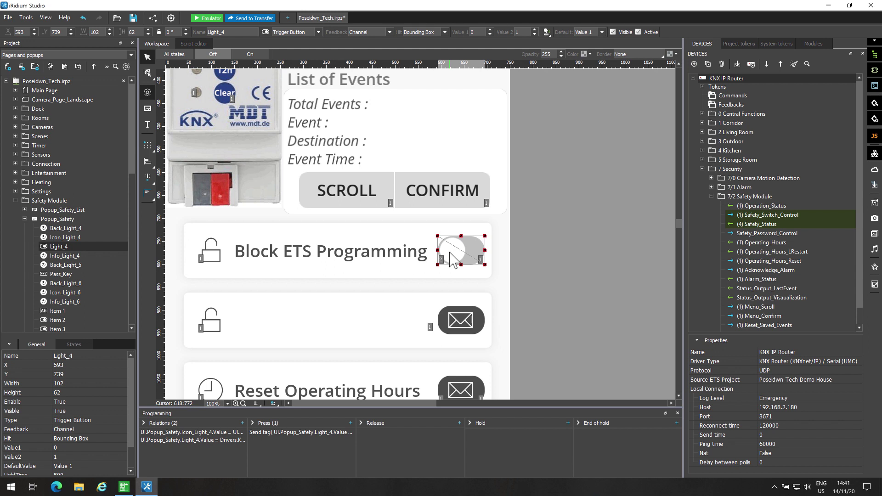
left_click(321, 261)
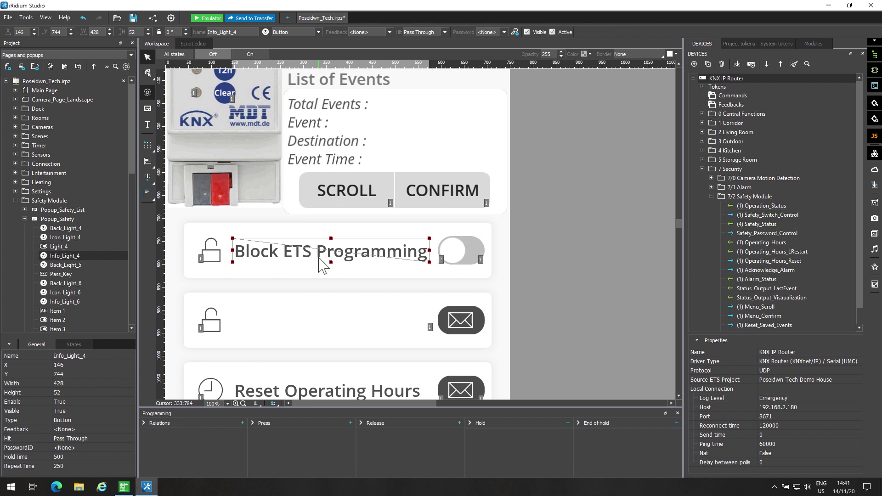
left_click(321, 321)
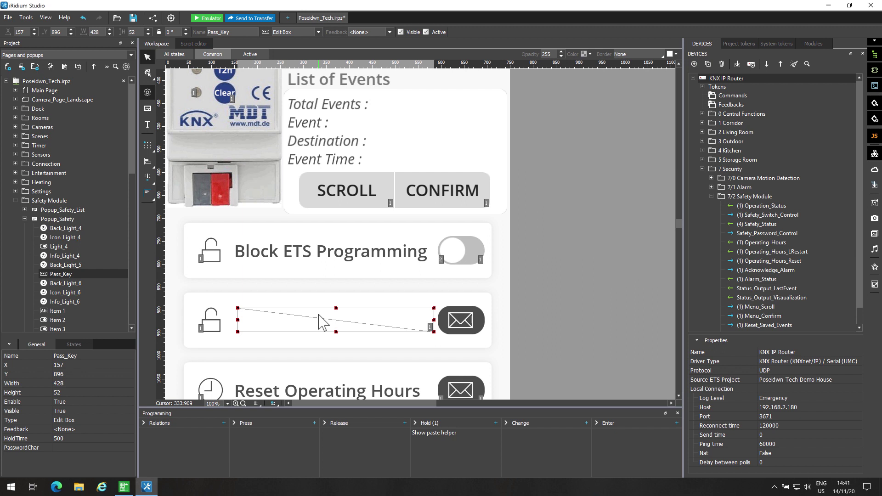
Inspect the status LEDs beside Safe and 2h, previewing the On state, then run the emulator.
scroll(321, 322, "up", 3)
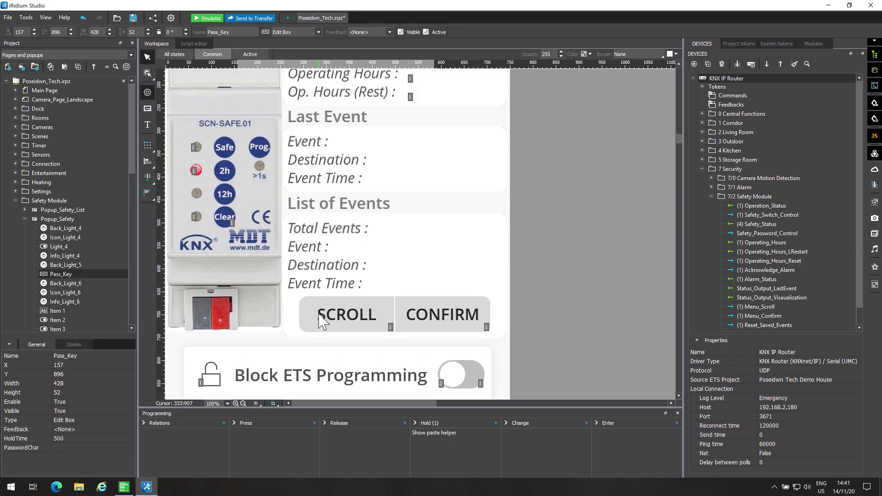
left_click(200, 161)
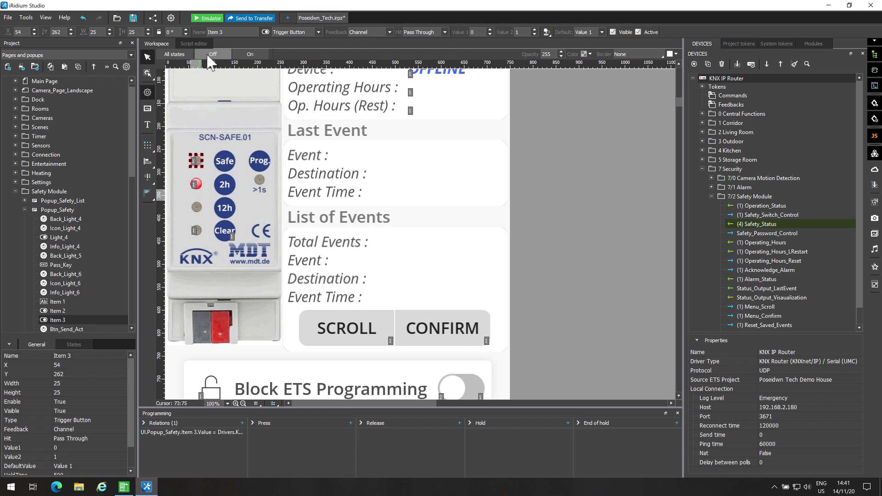
left_click(248, 55)
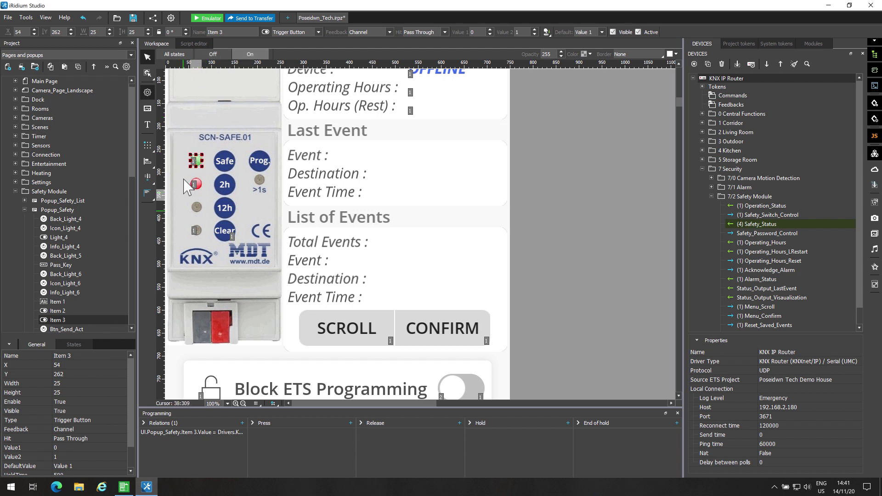
left_click(197, 184)
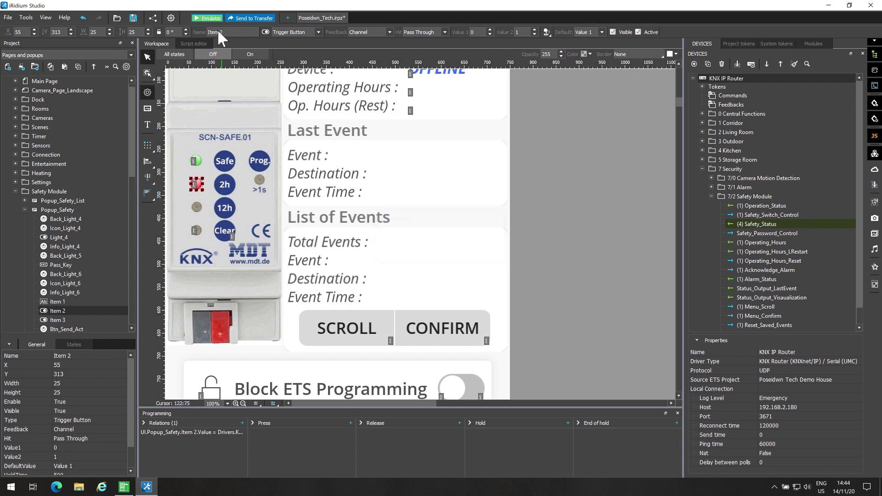
left_click(210, 18)
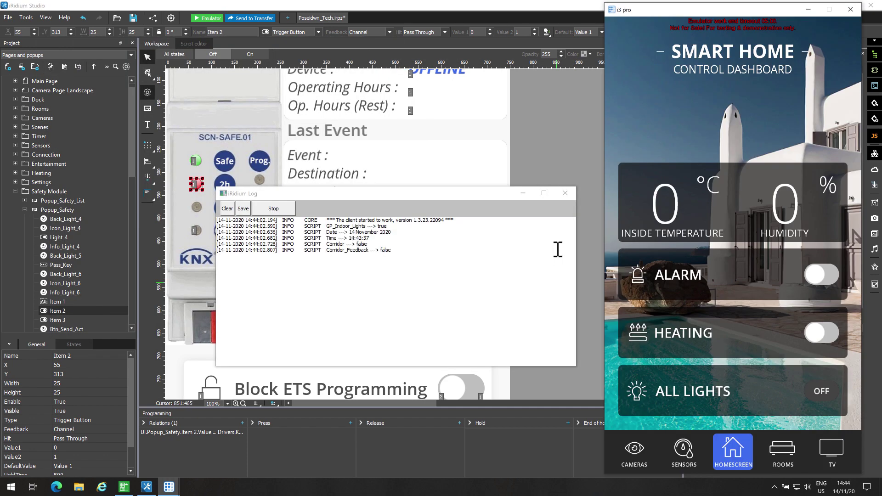
Show the emulator's Settings > Safety Module page reading ONLINE, then return to ETS5.
scroll(738, 445, "down", 5)
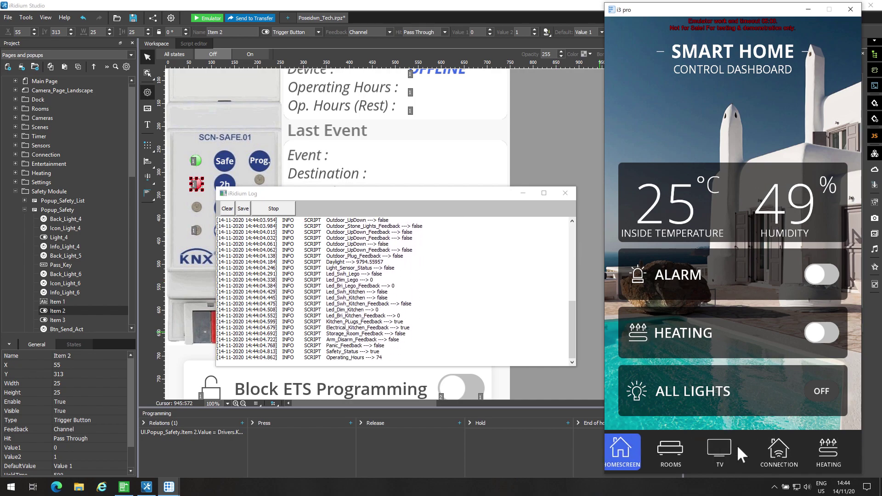
left_click(735, 448)
left_click(826, 166)
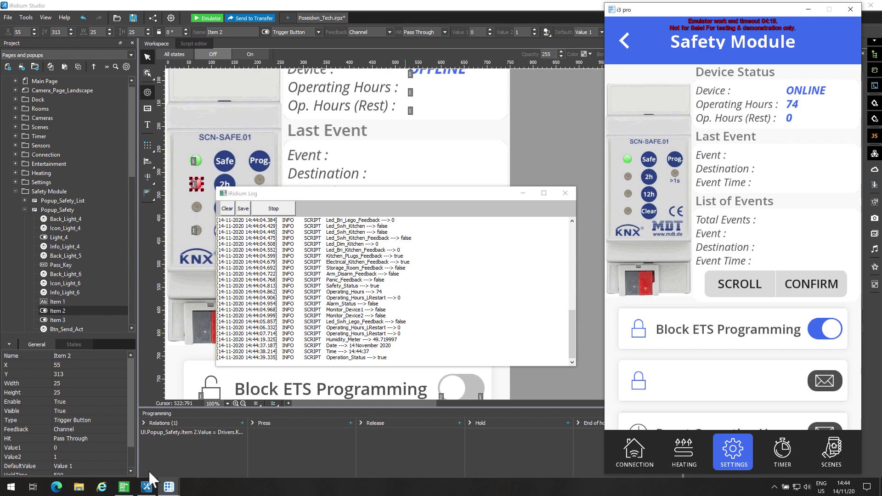
left_click(124, 487)
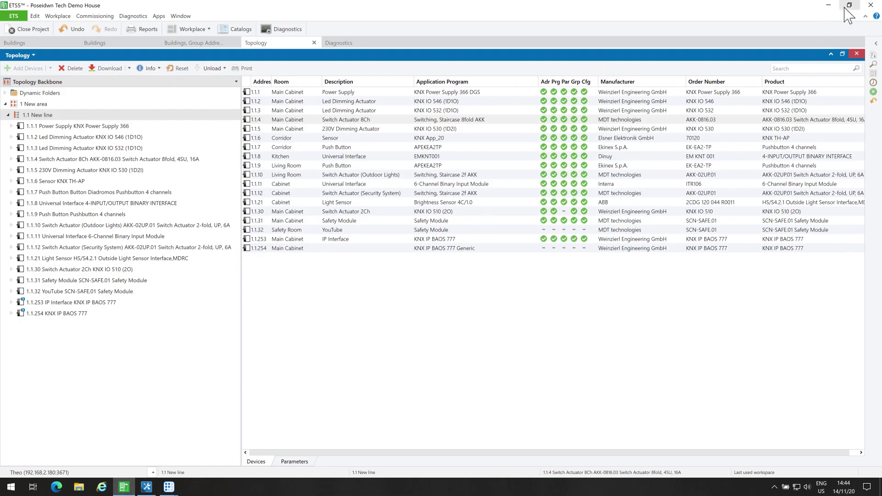
Place ETS5 beside the emulator and attempt a download to Switch Actuator 2Ch 1.1.30.
left_click_drag(241, 326, 154, 317)
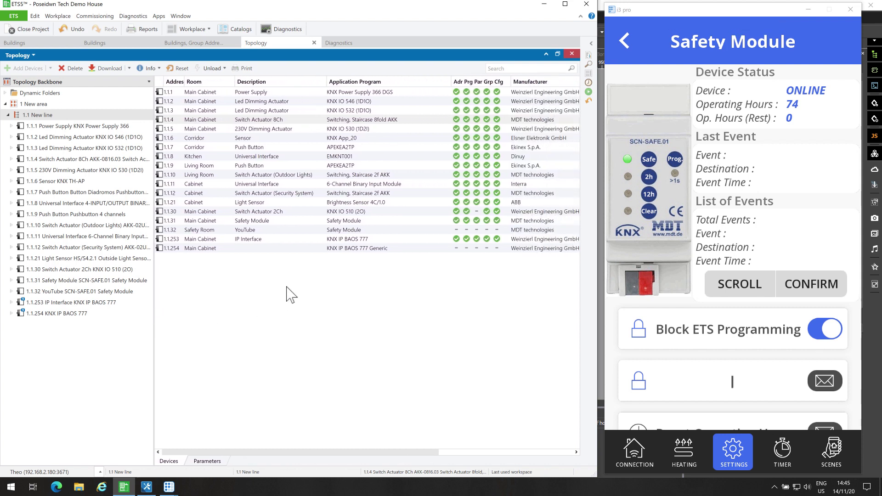
left_click(296, 214)
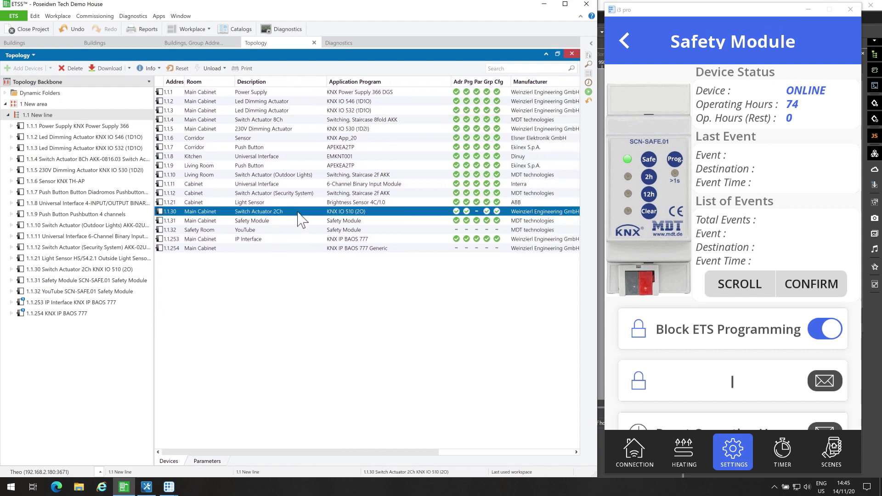
right_click(298, 214)
mouse_move(331, 237)
left_click(454, 238)
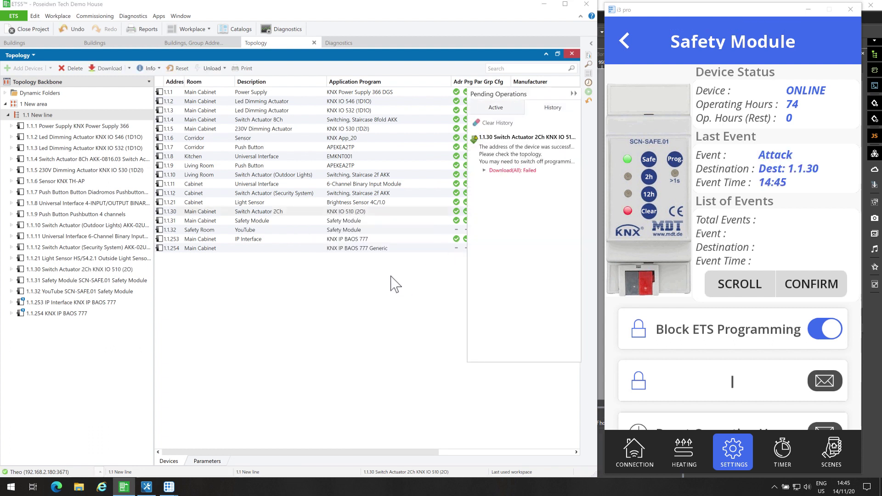
Attempt a partial download and an individual-address download to 1.1.30, both blocked.
right_click(380, 213)
mouse_move(410, 236)
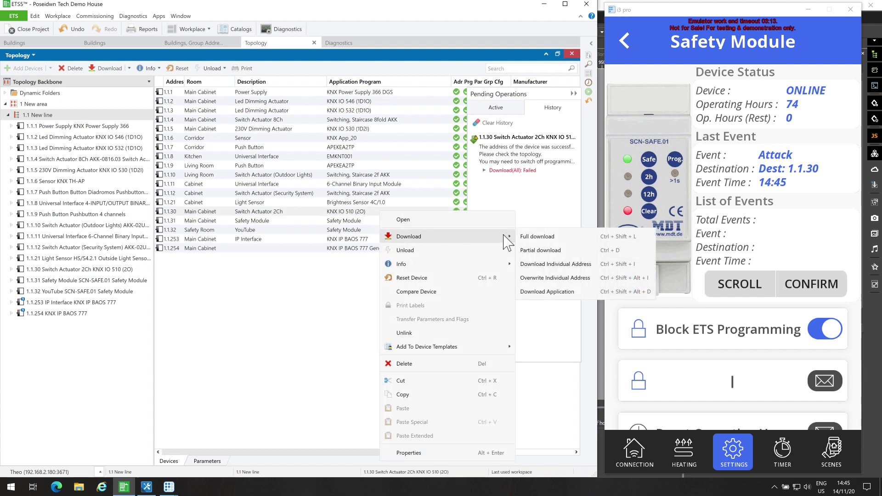
left_click(542, 256)
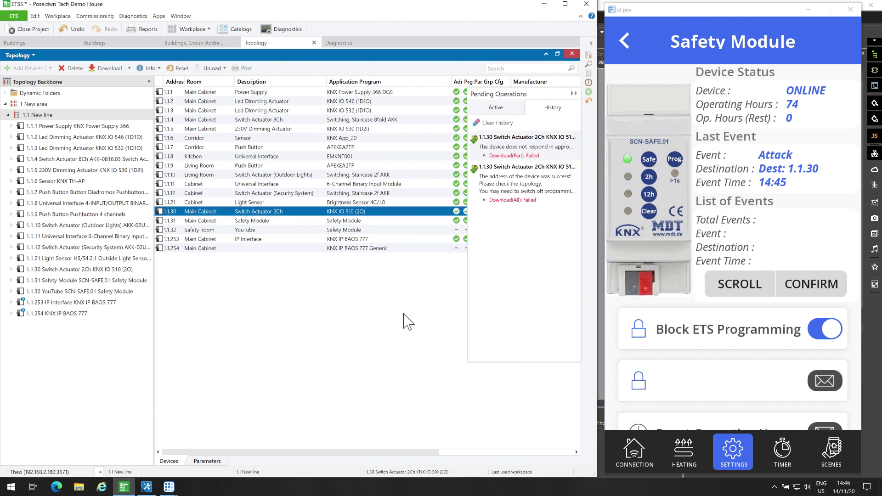
right_click(375, 212)
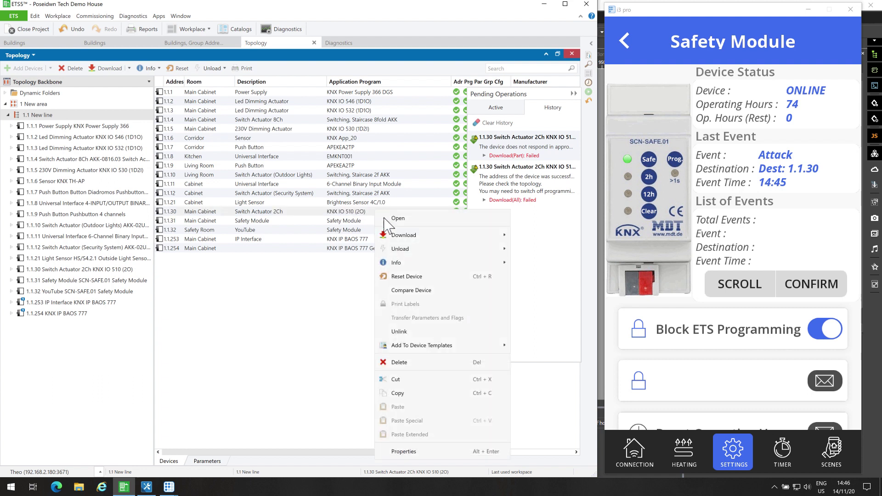
mouse_move(495, 237)
left_click(533, 263)
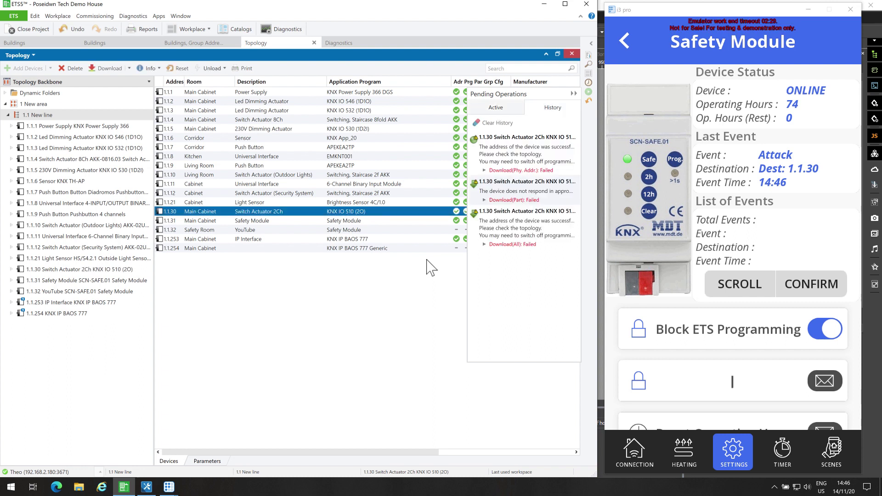
right_click(411, 211)
Try overwriting 1.1.30's individual address, confirm, then cancel the stalled attempt.
mouse_move(504, 242)
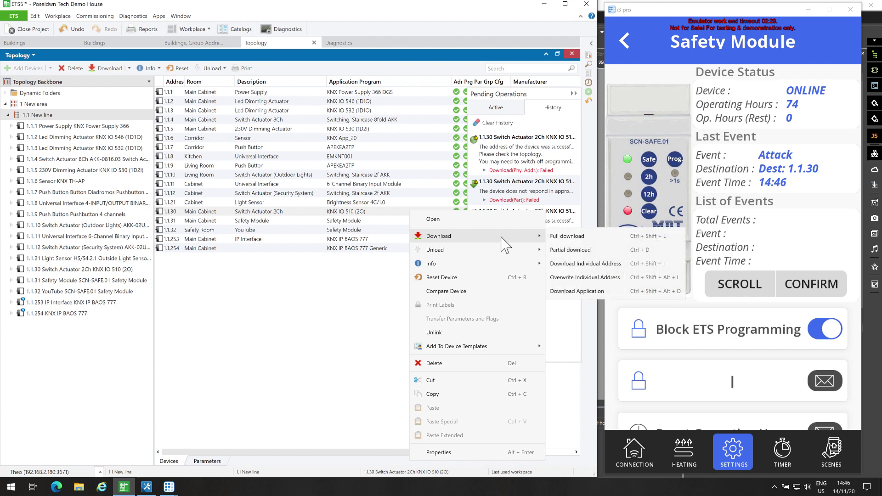
left_click(589, 277)
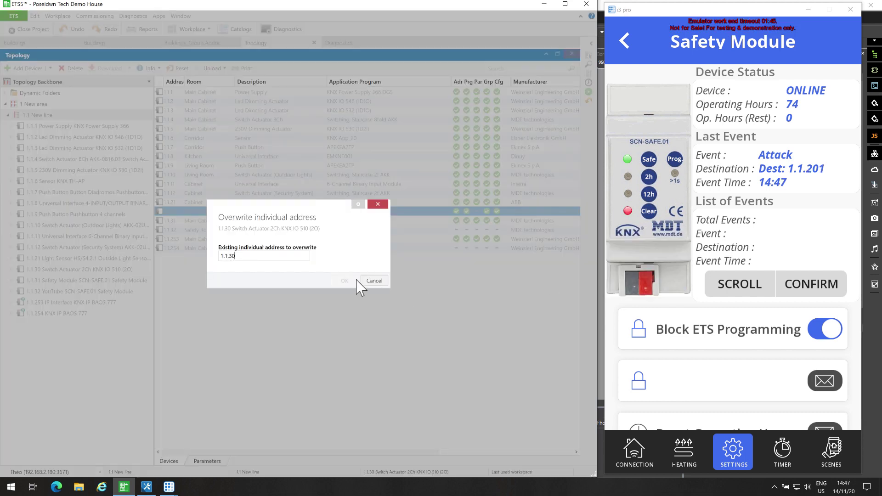
left_click(345, 280)
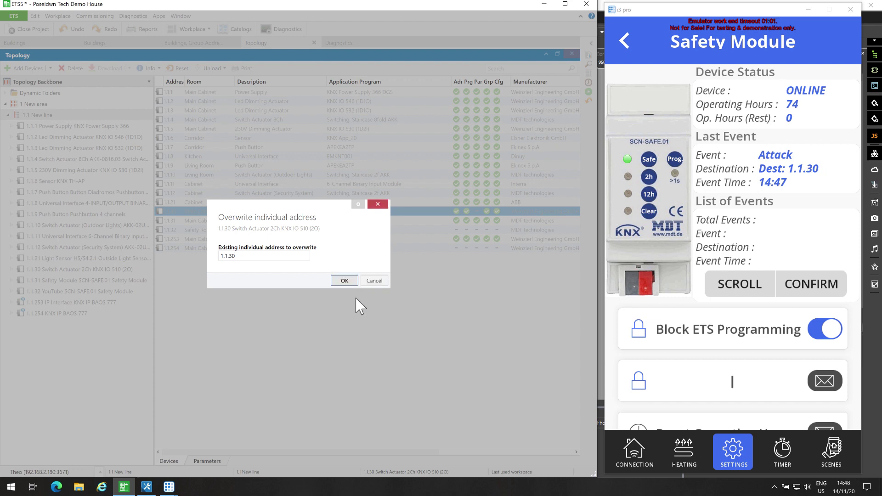
left_click(375, 282)
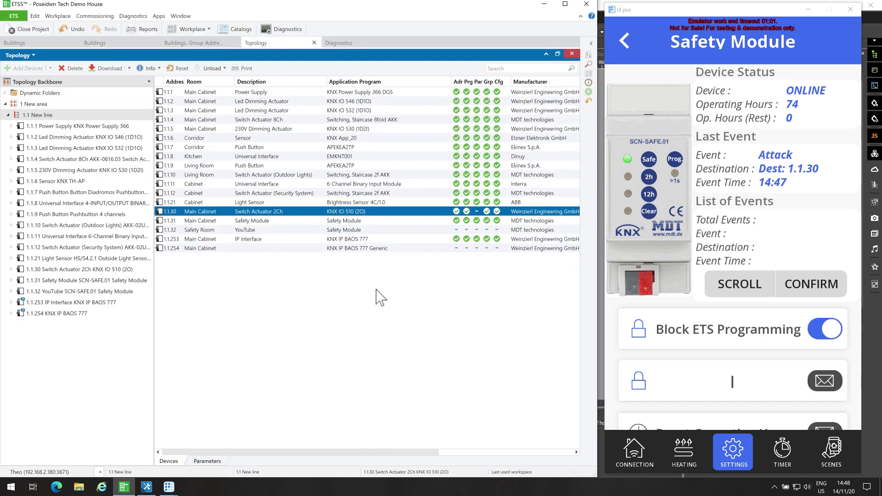
Attempt to download and then unload the application on 1.1.30, both blocked.
right_click(383, 213)
mouse_move(429, 239)
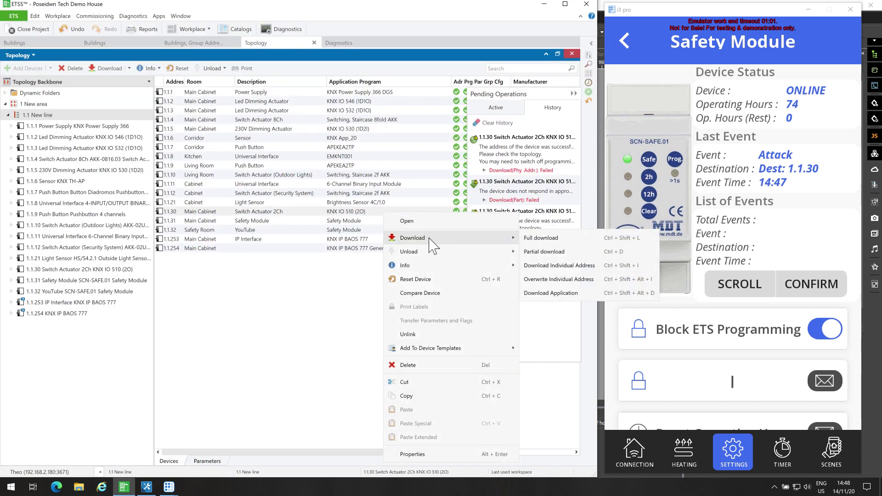
left_click(541, 292)
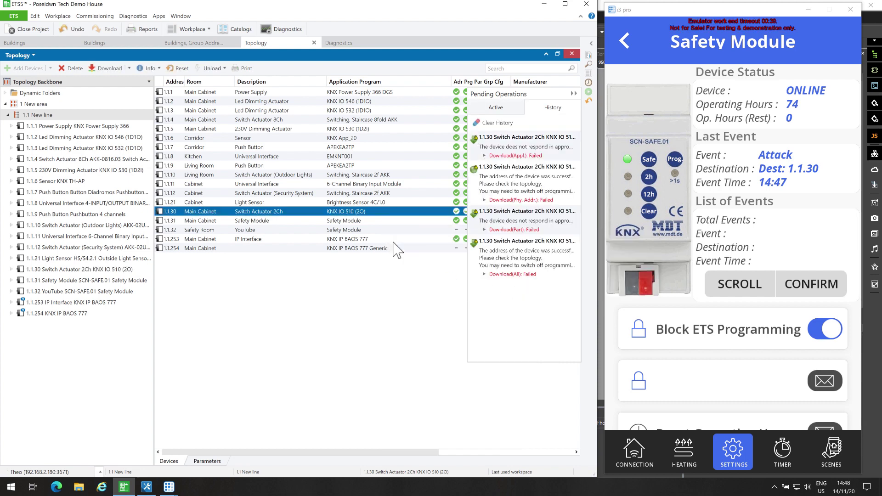
right_click(322, 212)
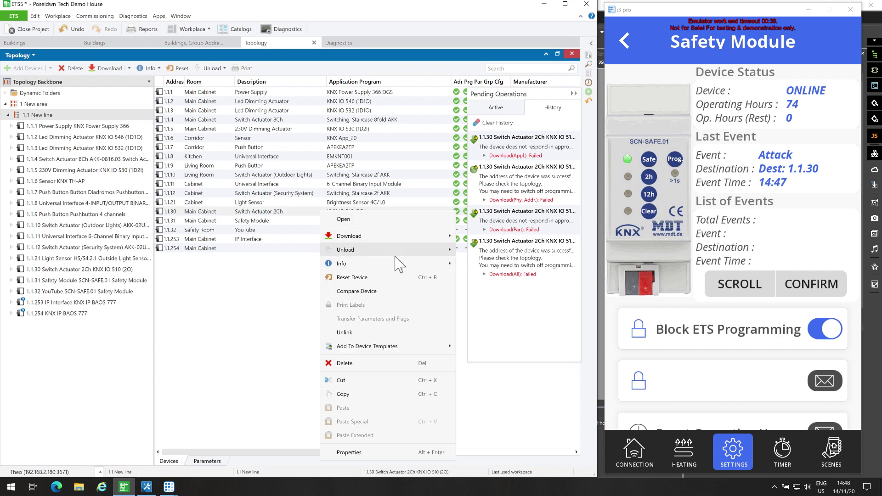
mouse_move(400, 250)
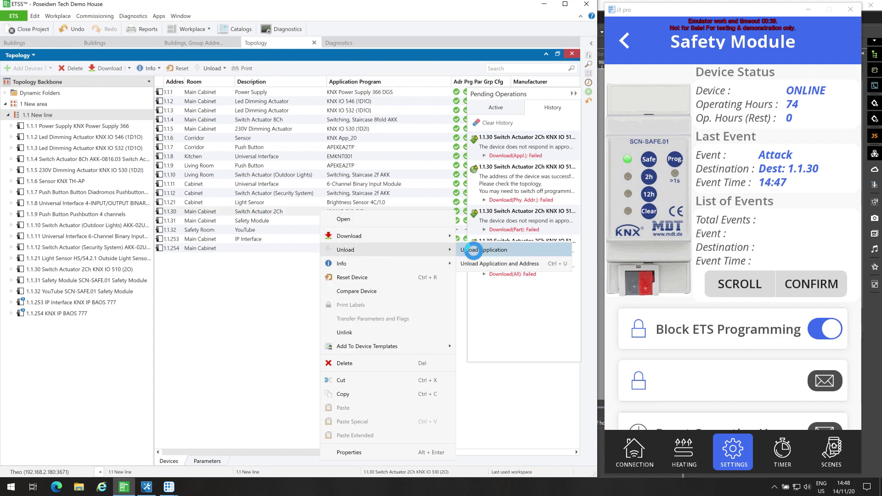
left_click(475, 250)
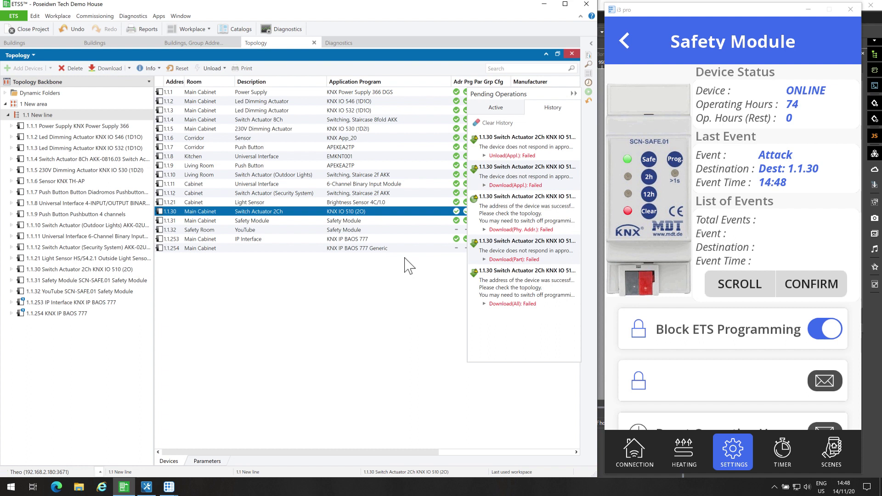
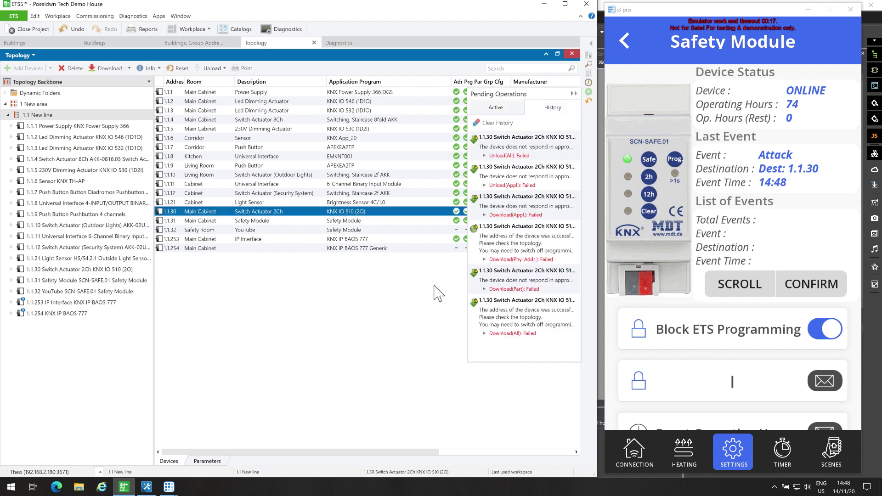
Read Device Info, then Device Info with group communication, from switch actuator 1.1.30.
right_click(373, 212)
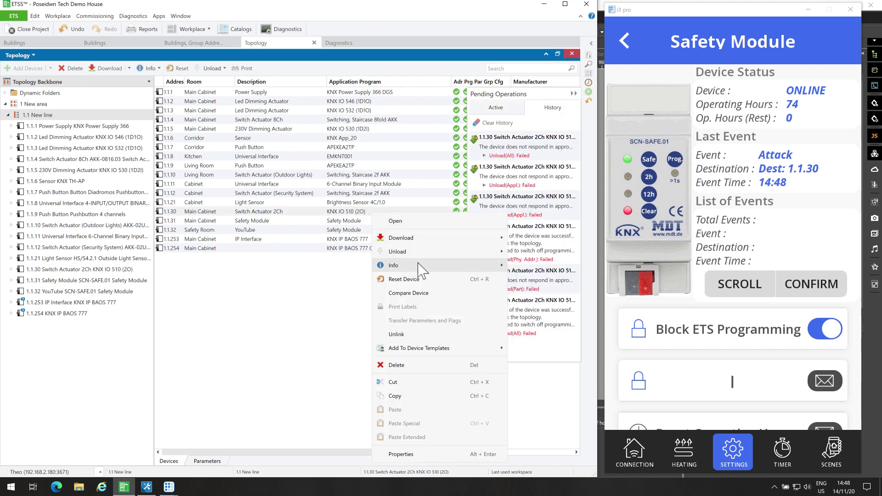
mouse_move(488, 266)
left_click(527, 266)
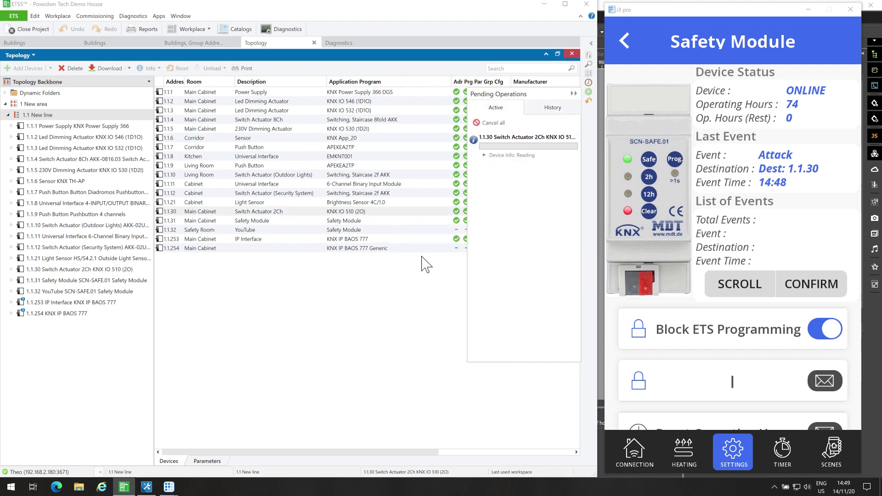
right_click(376, 213)
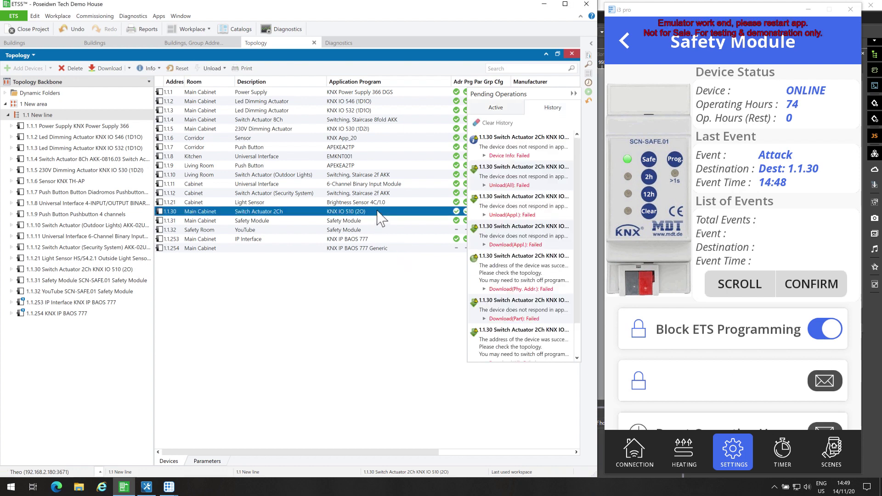
mouse_move(429, 263)
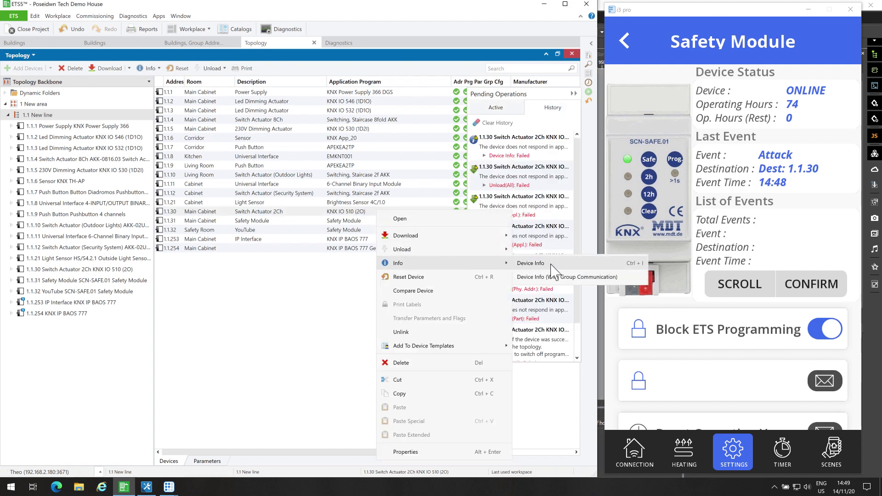
left_click(529, 277)
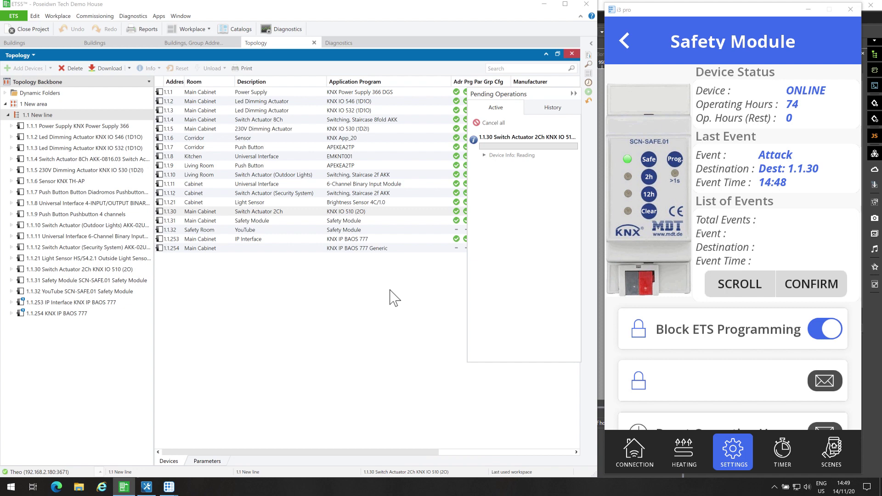
Attempt a reset of 1.1.30 and clear the failed-operations history.
right_click(407, 212)
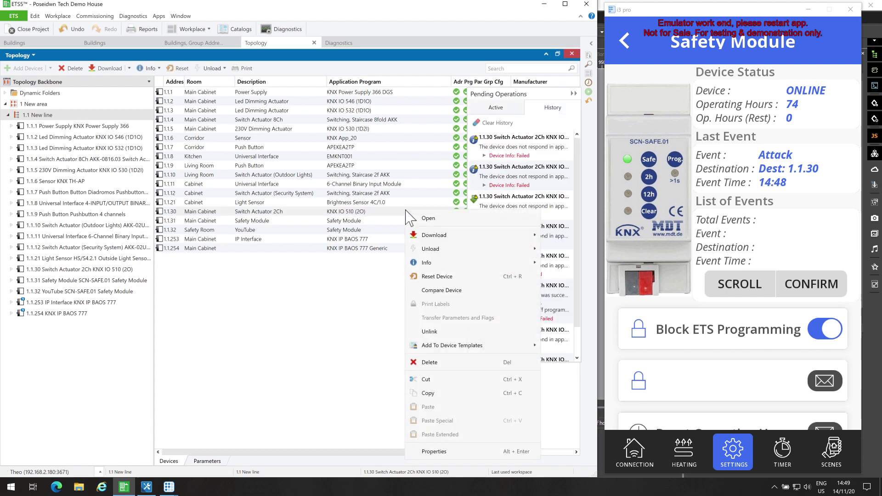
left_click(435, 278)
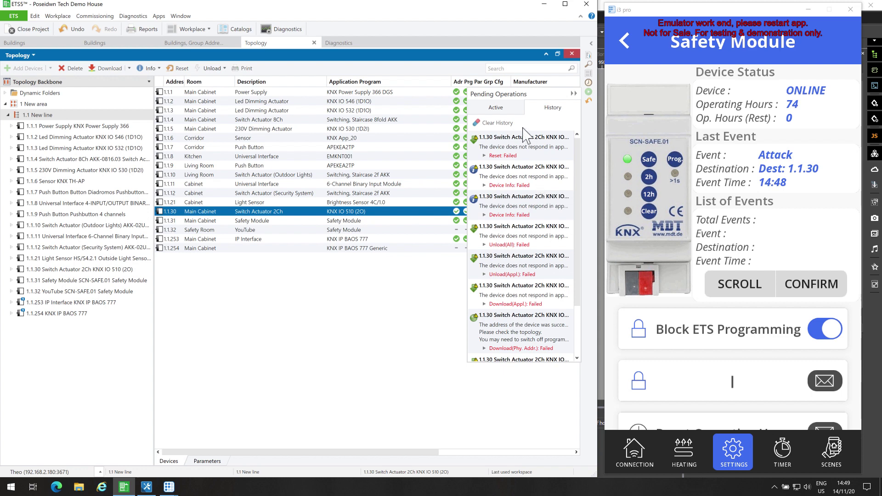
left_click(496, 122)
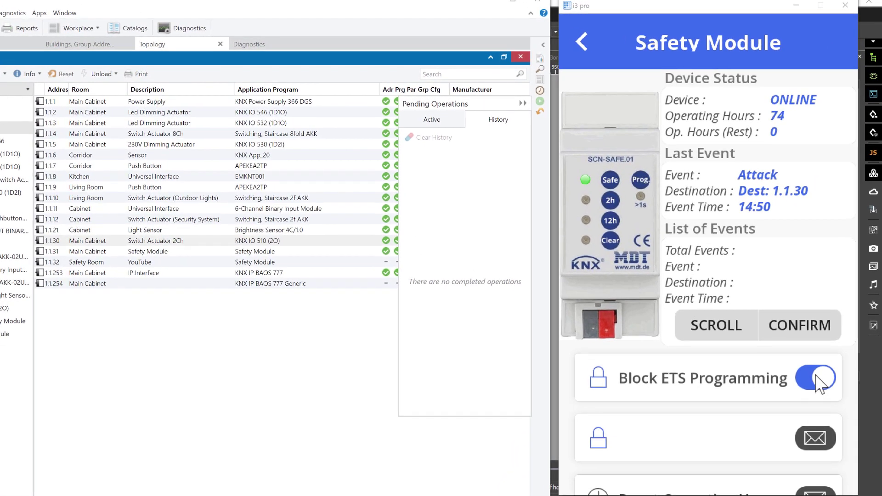
Switch off Block ETS Programming in i3 pro and run a partial download to 1.1.30.
left_click(826, 327)
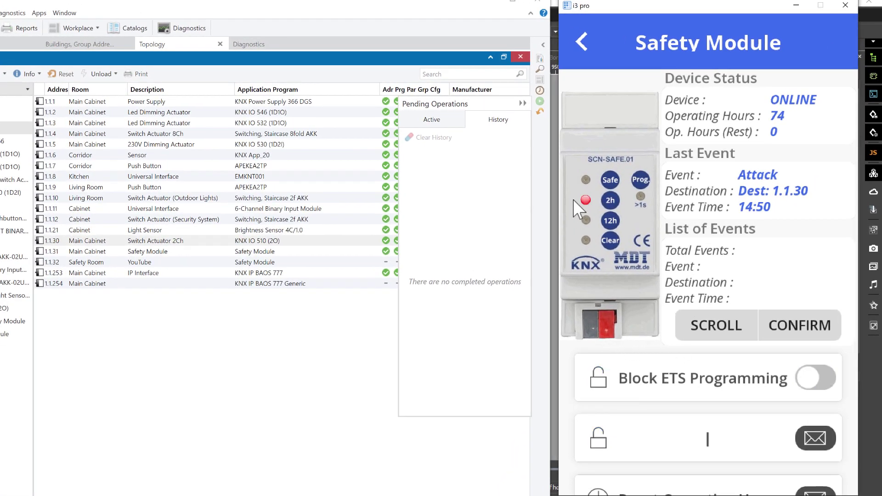
left_click(219, 239)
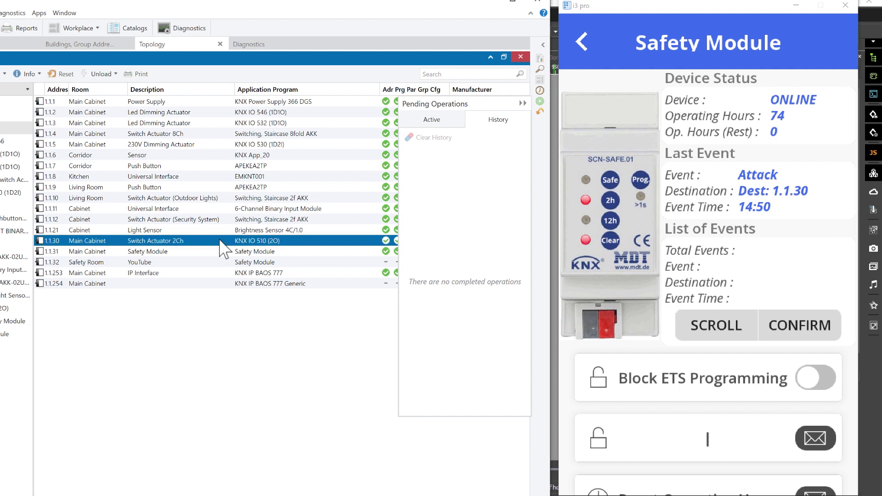
right_click(220, 240)
mouse_move(257, 269)
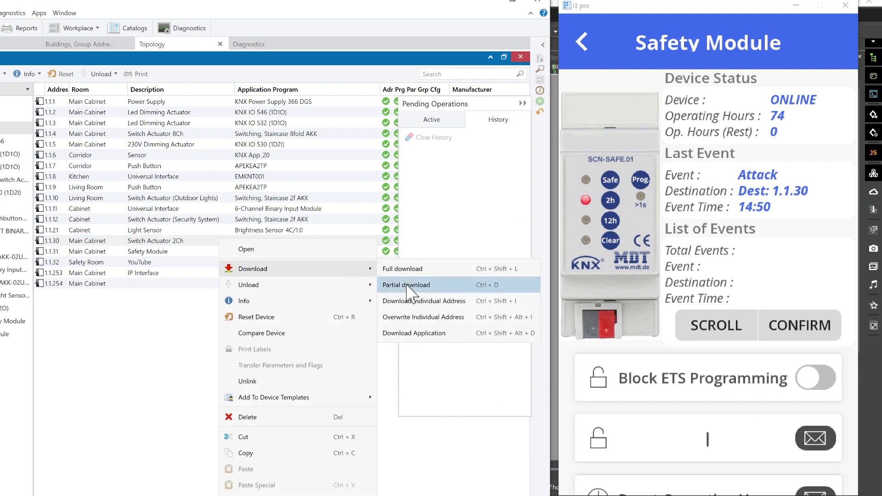
left_click(407, 286)
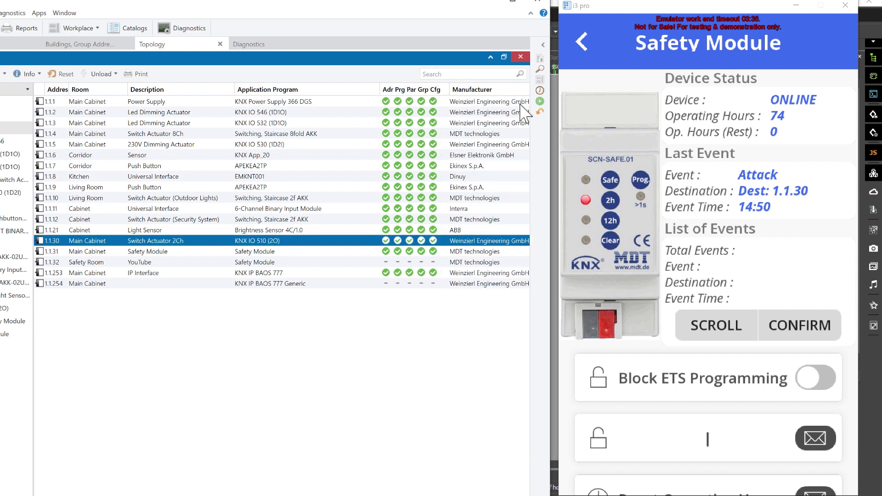
left_click(88, 45)
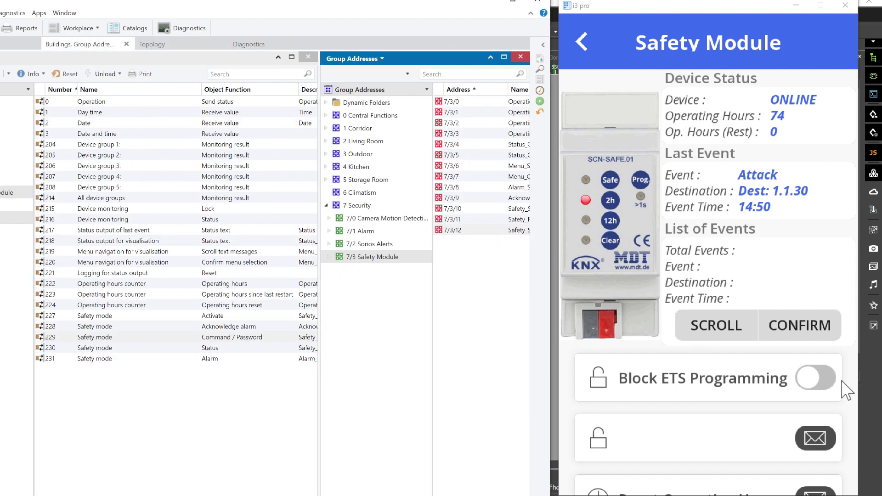
Re-enable Block ETS Programming, then send the unlock password followed by the lock password.
left_click(818, 377)
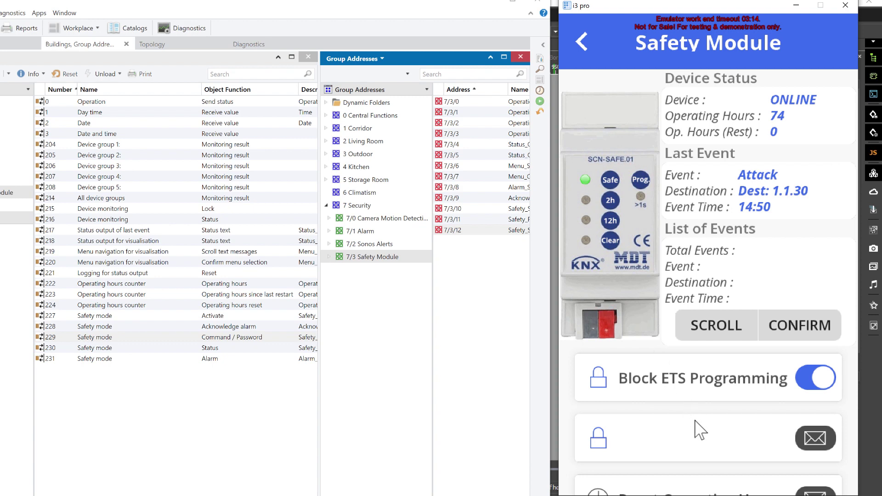
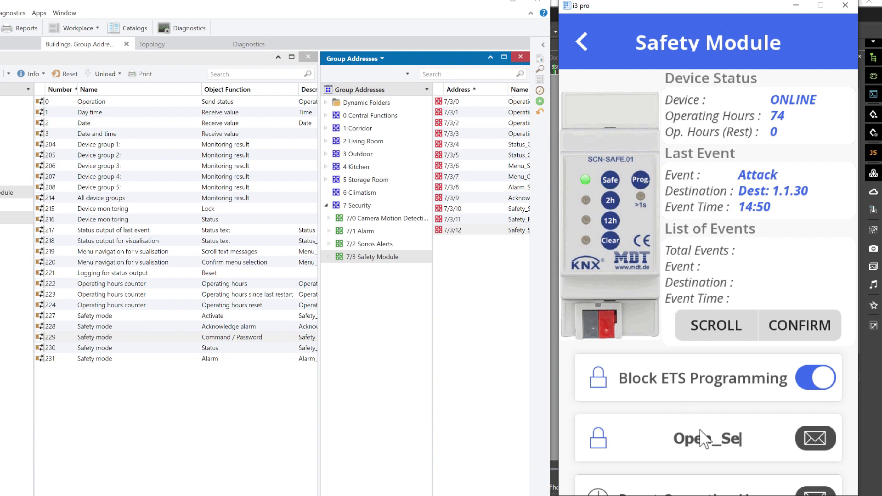
left_click(813, 436)
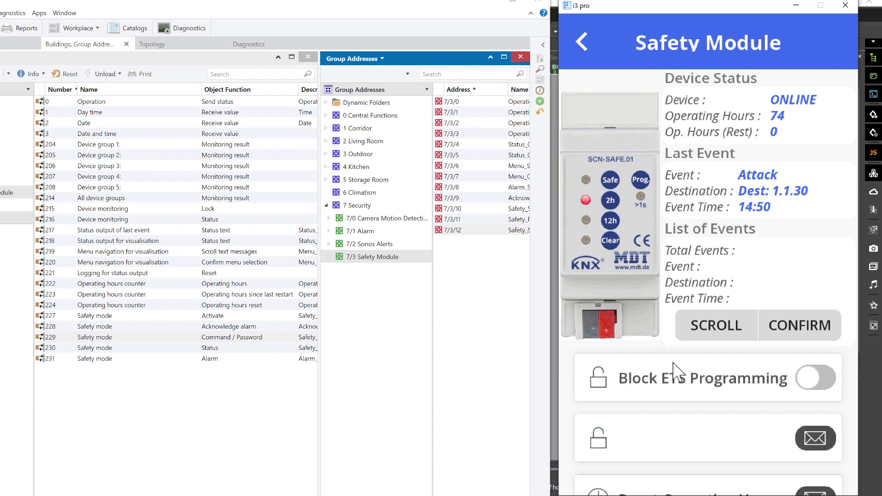
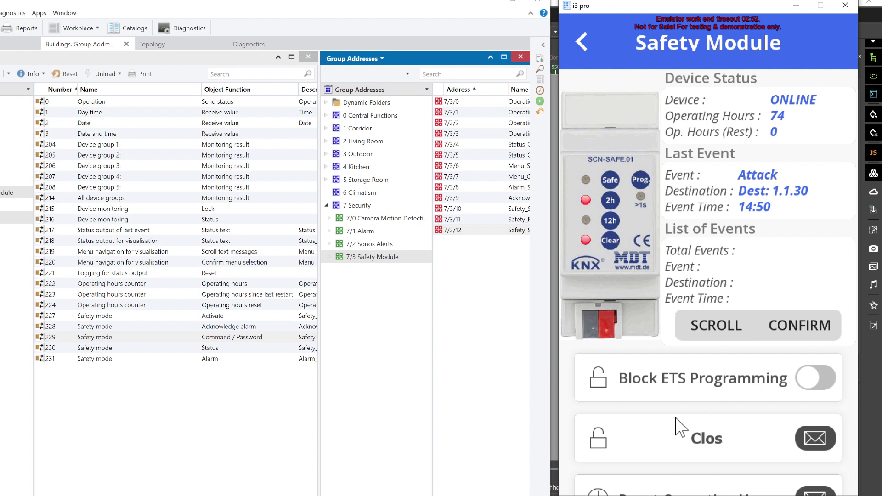
left_click(814, 434)
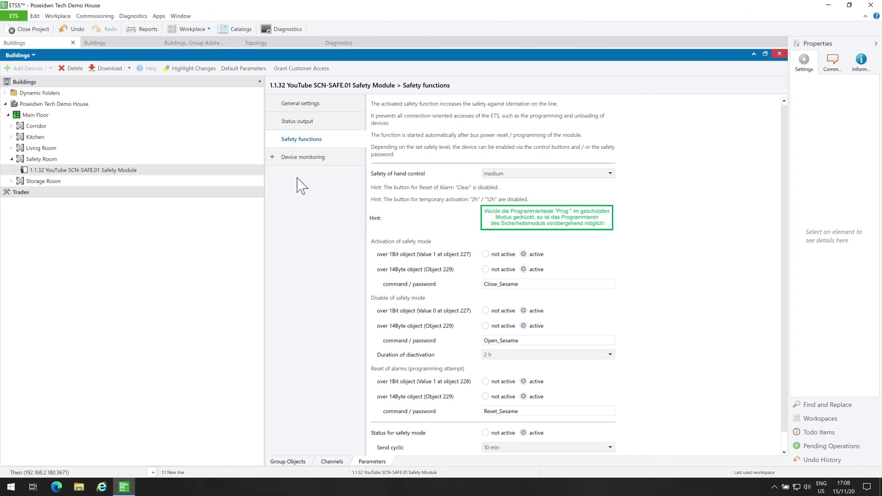
Set General settings Polarity of status to 'as Operation object (if available = On)'.
left_click(302, 157)
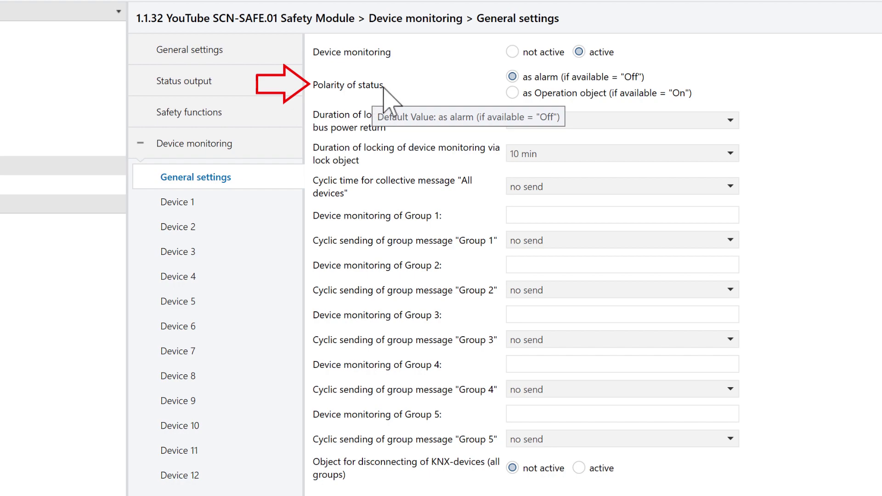
left_click(512, 92)
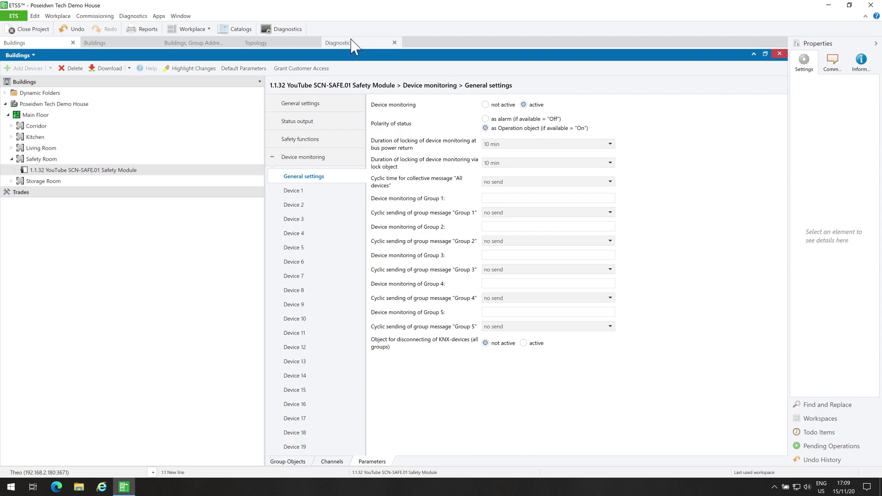
Check the $01 Active and $00 Inactive status telegrams in the group monitor.
left_click(351, 44)
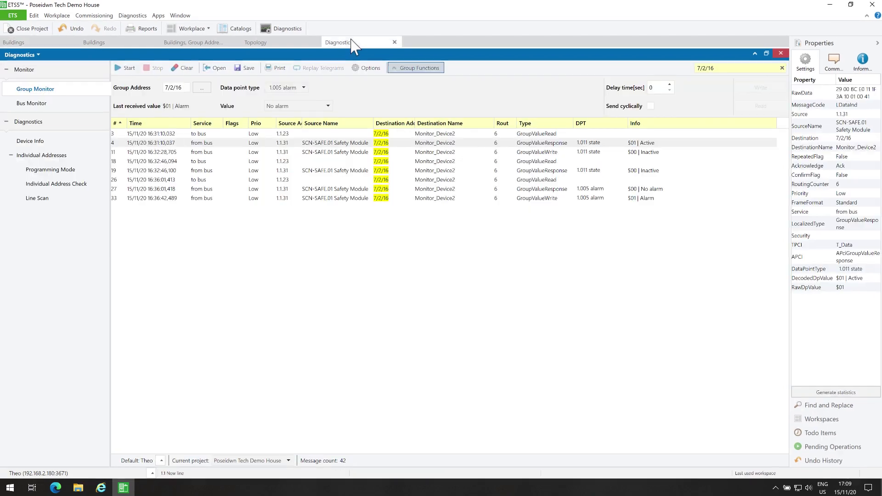
left_click(696, 123)
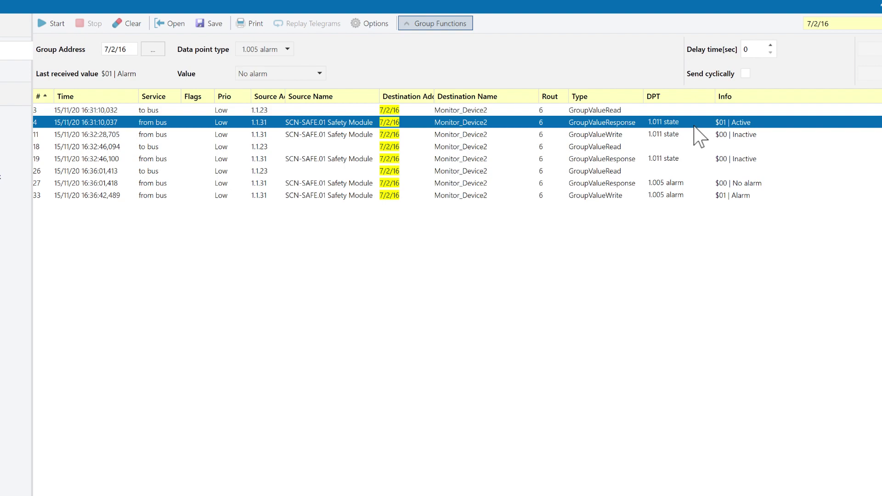
left_click(696, 135)
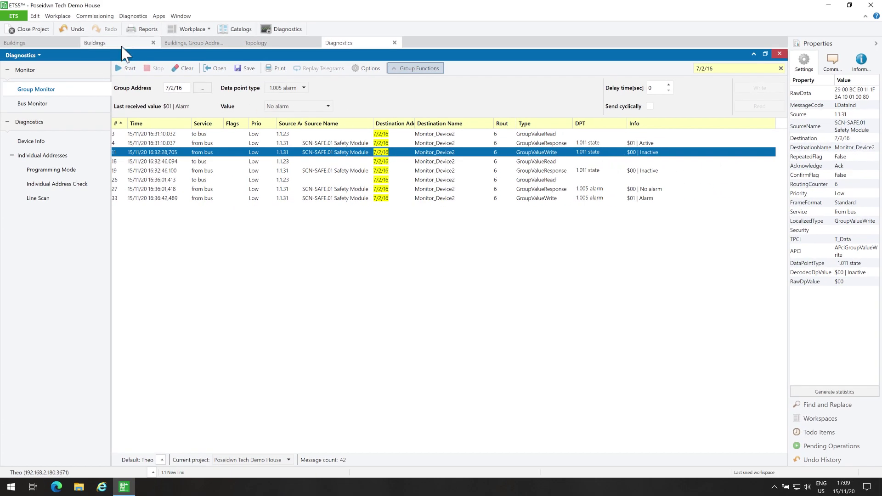
left_click(117, 43)
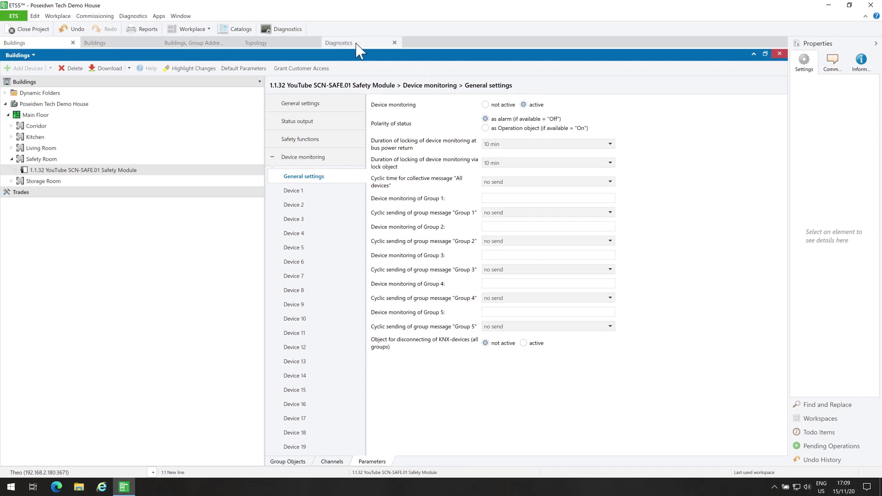
Check the $00 No alarm and $01 Alarm telegrams, then return to device monitoring parameters.
left_click(339, 42)
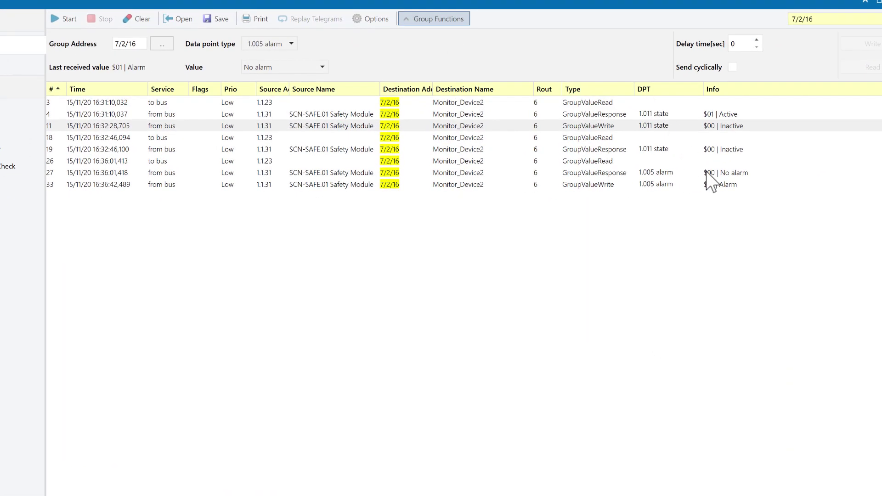
left_click(704, 172)
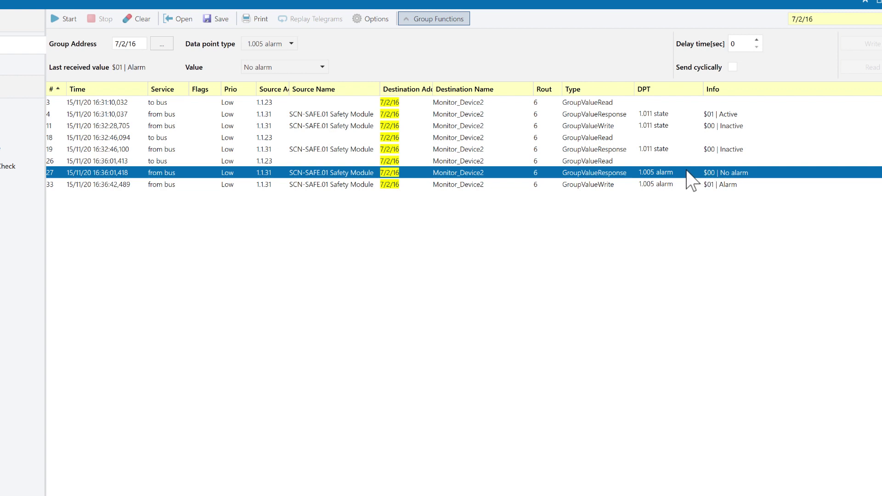
left_click(691, 184)
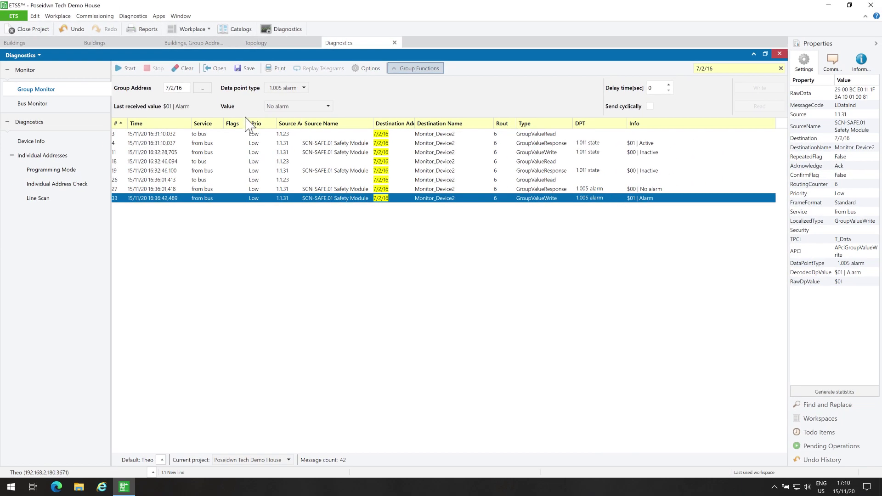
left_click(40, 45)
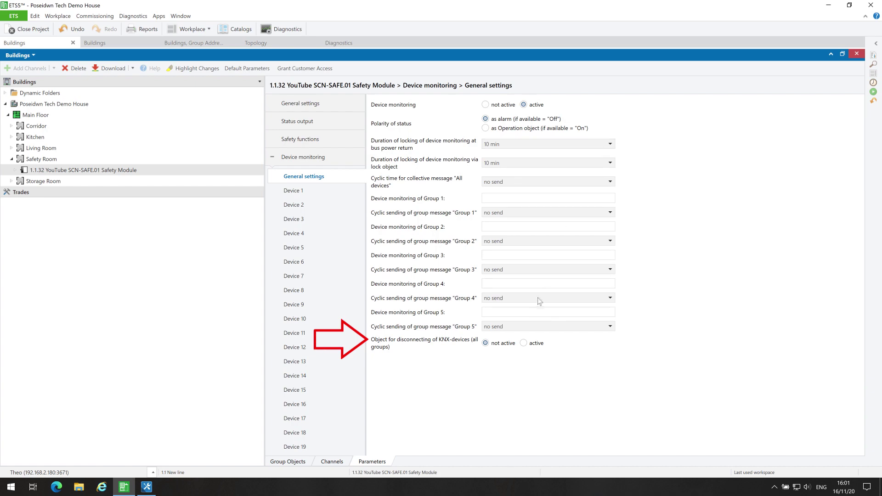
Activate the disconnecting-KNX-devices object and select the Device group 1–5 group objects.
left_click(524, 344)
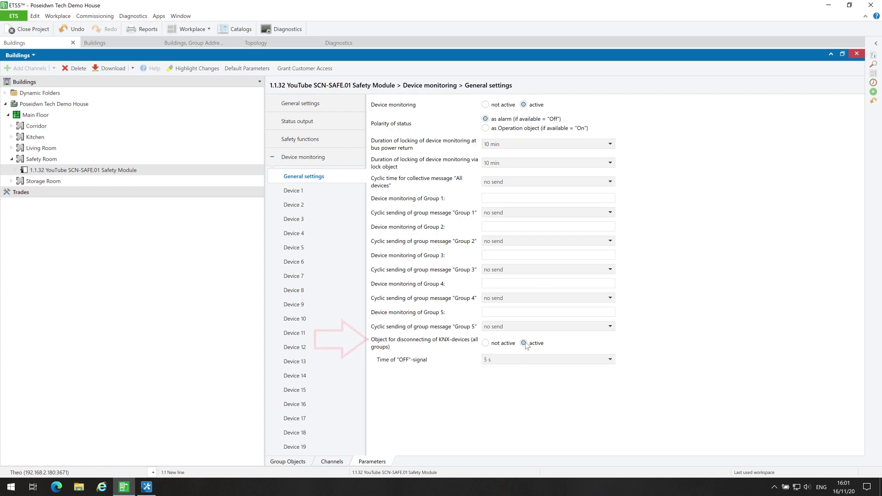
left_click(94, 43)
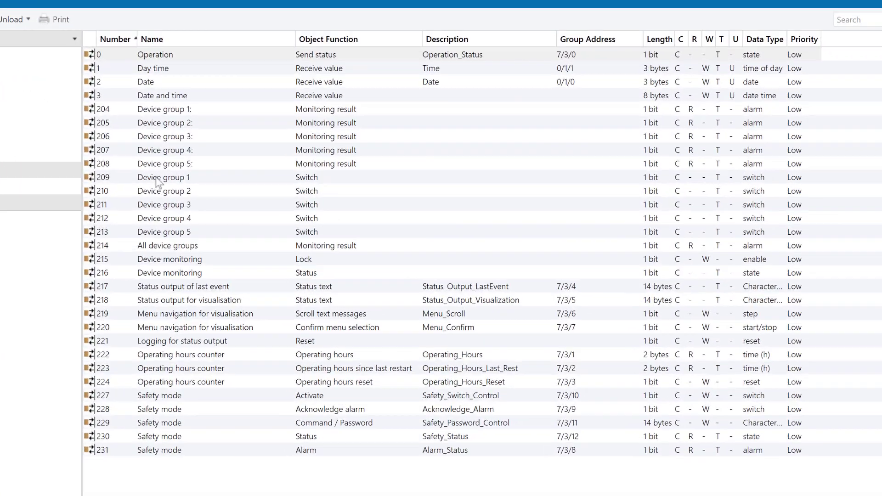
left_click(318, 176)
key("shift+Down")
key("shift+Down")
key("shift+Down")
key("shift+Down")
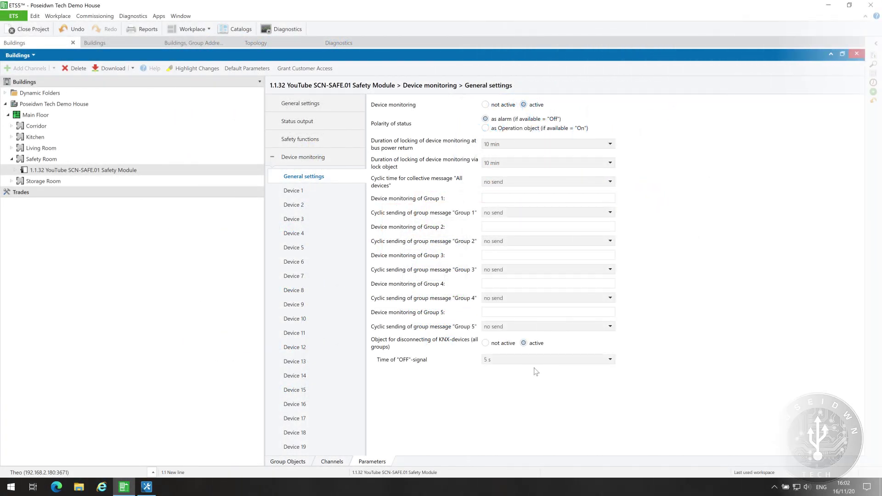
Set OFF-signal time to 10 s, set the disconnecting object to not active, and show Device 1.
left_click(540, 362)
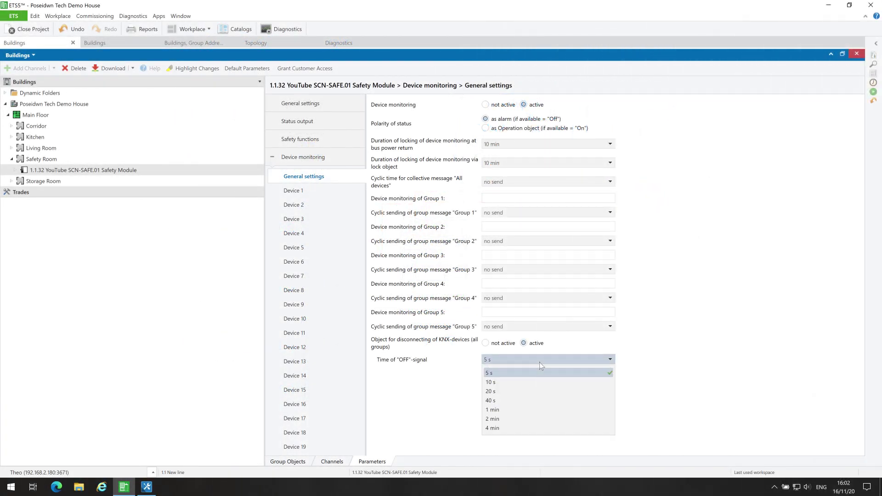
left_click(526, 390)
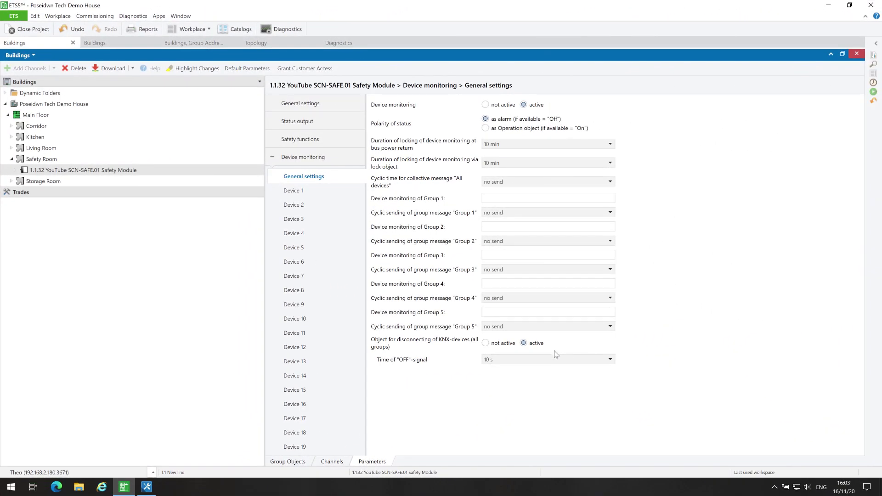
left_click(486, 344)
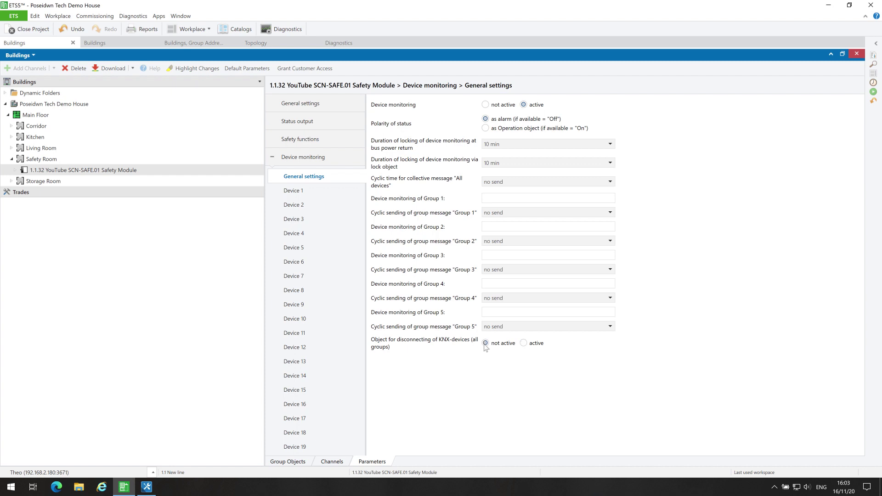
left_click(309, 194)
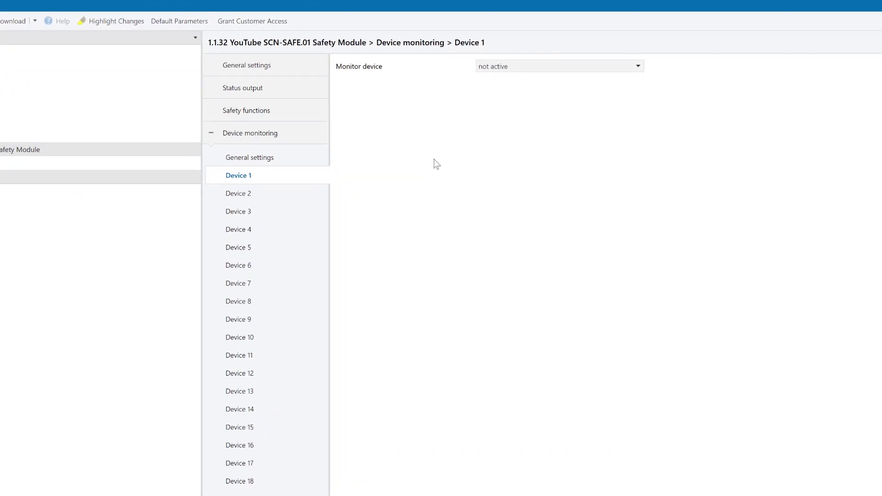
Set Device 1 to monitor via physical address (active request) with a 30 s interval.
left_click(511, 48)
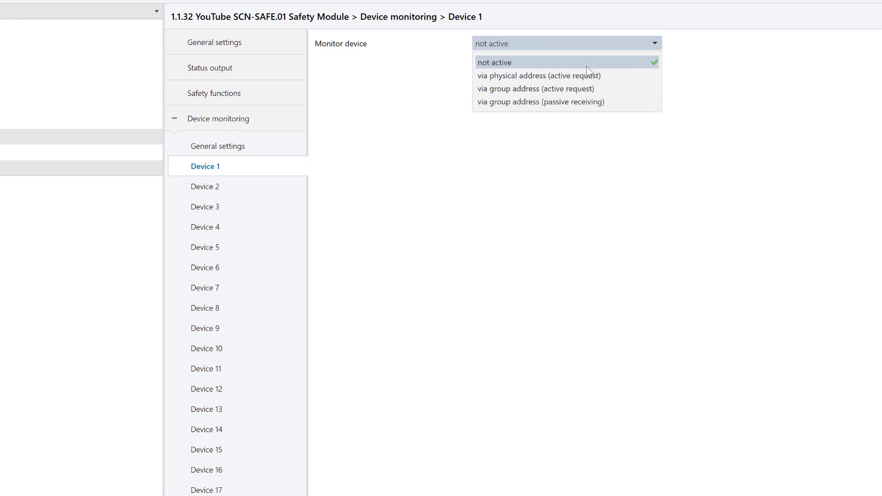
left_click(587, 76)
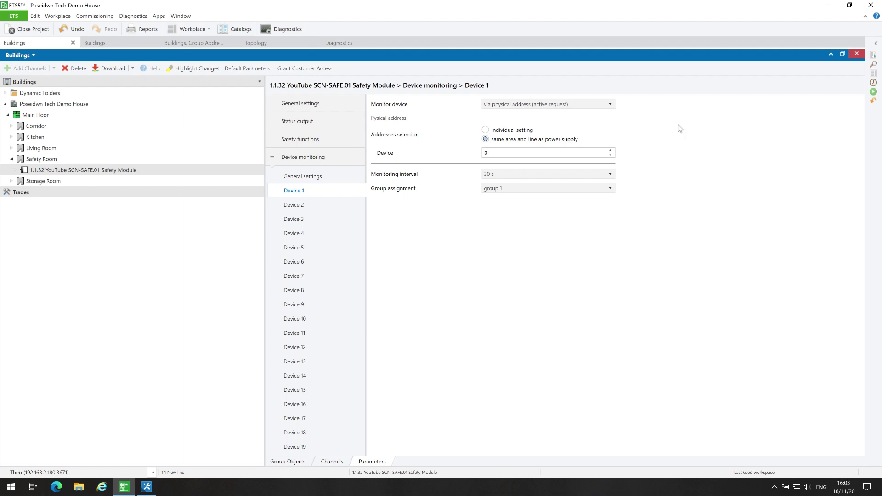
left_click(543, 174)
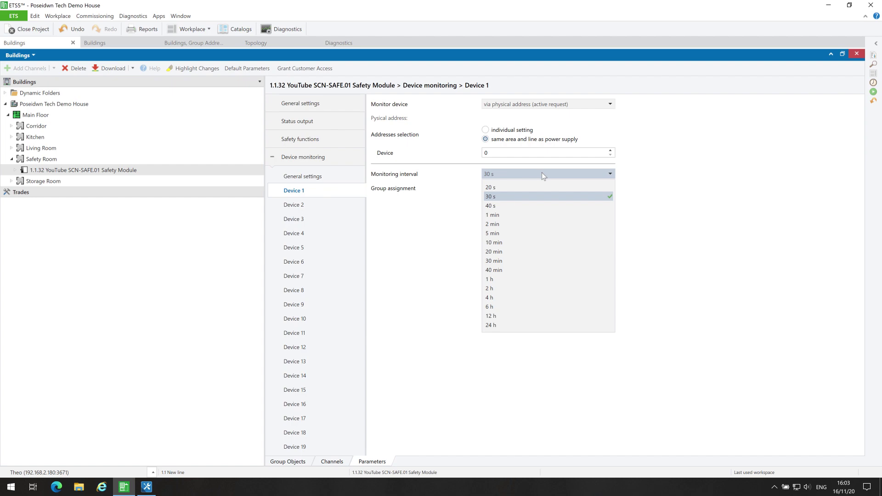
left_click(626, 186)
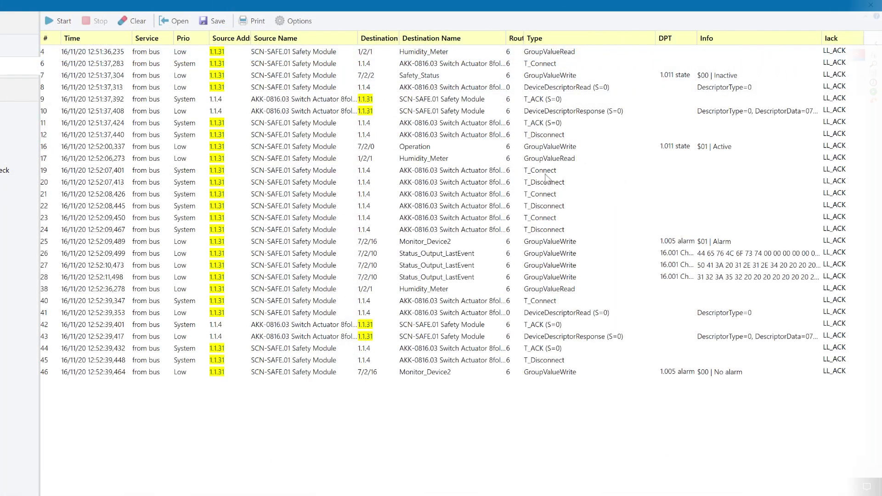
left_click(592, 172)
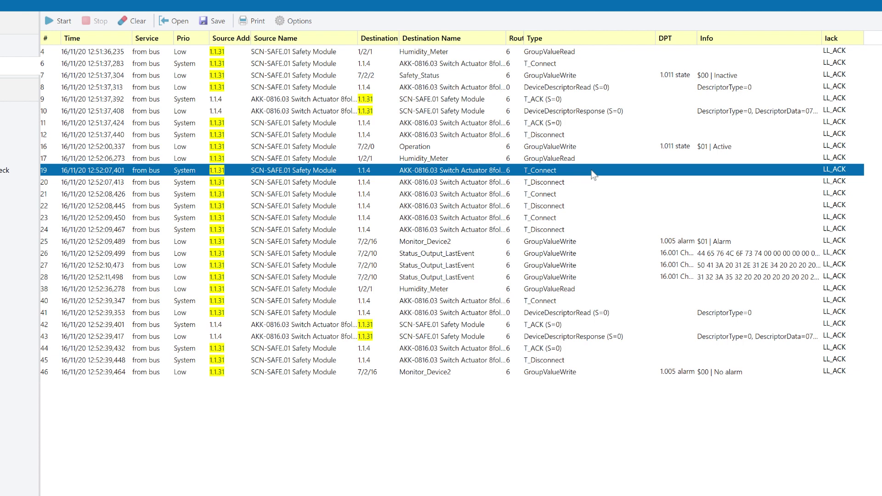
left_click(563, 183)
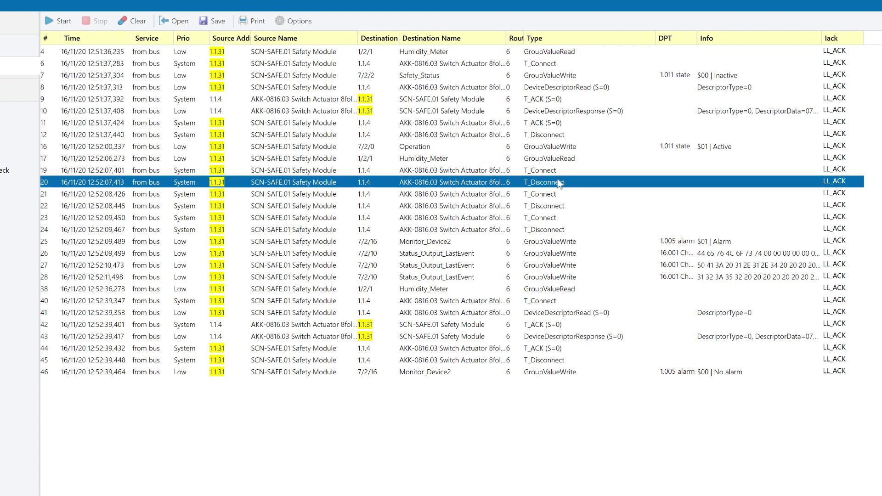
left_click(548, 195)
left_click(550, 208)
left_click(551, 219)
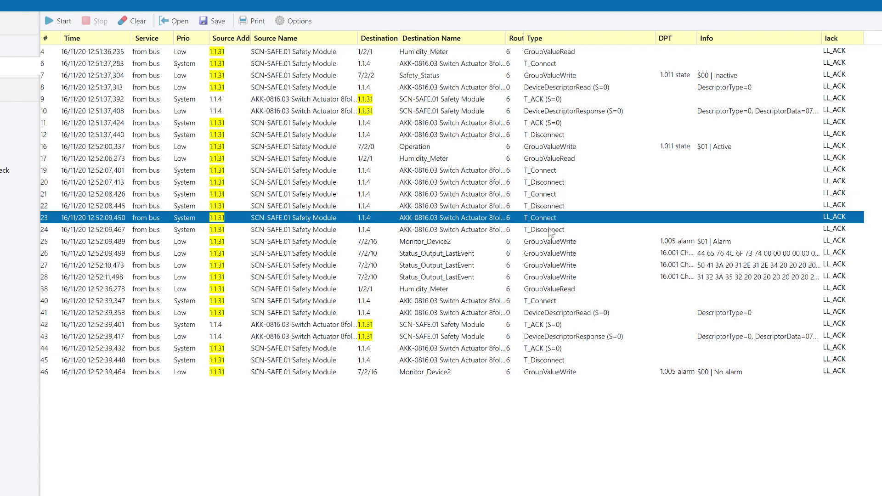
left_click(551, 230)
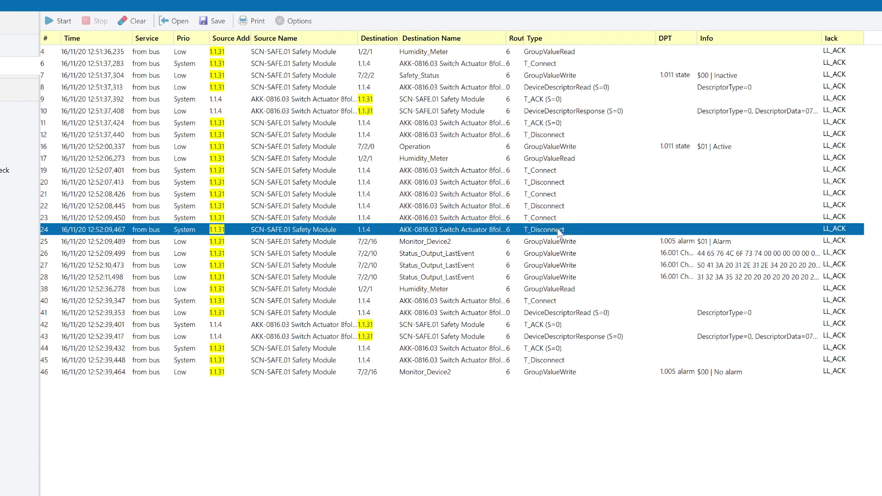
left_click(568, 243)
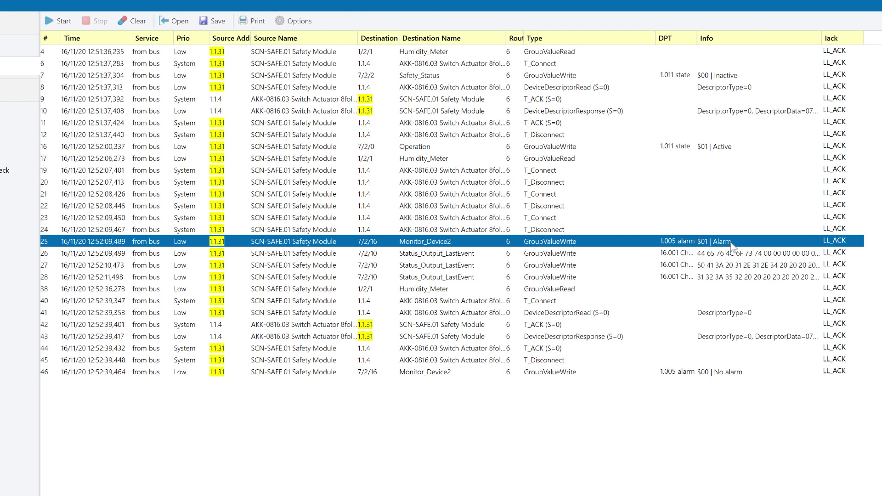
left_click(554, 302)
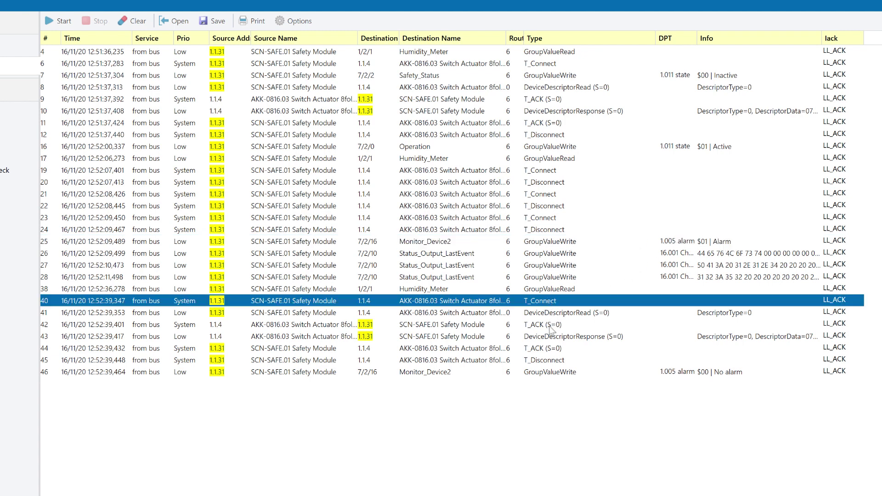
left_click(552, 326)
key("shift+Down")
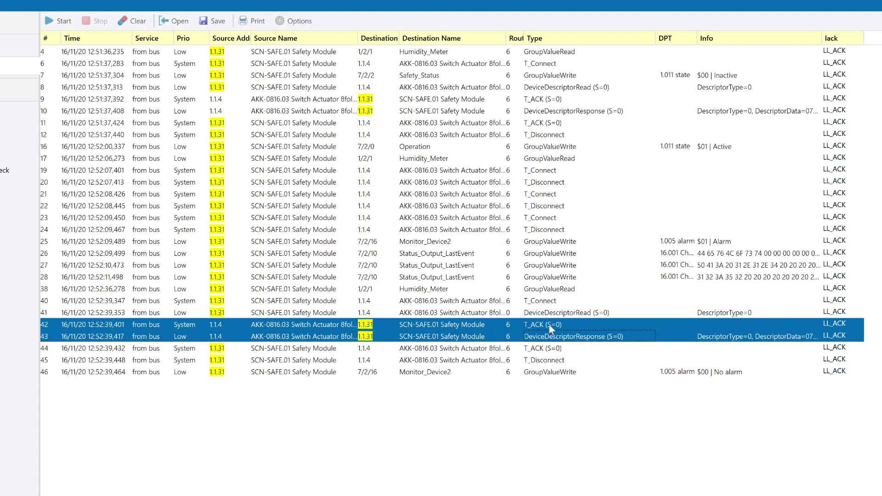
left_click(680, 373)
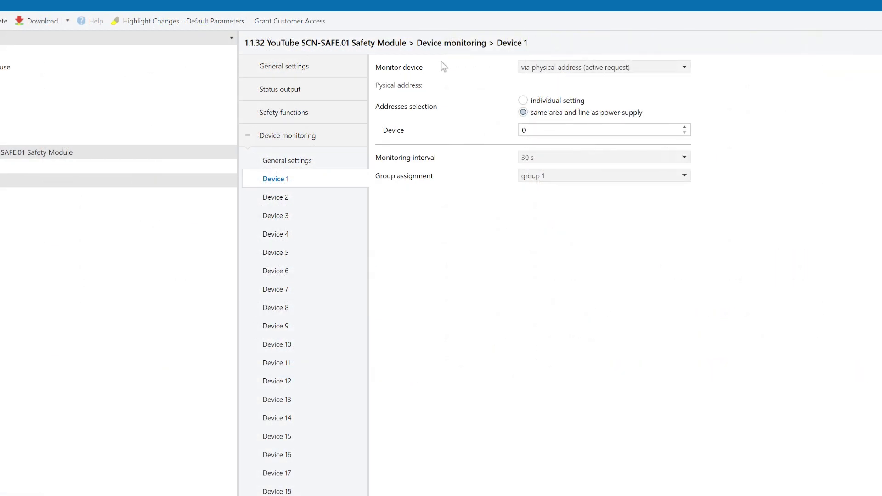
Set Device 1 to monitor via group address (active request), keeping the 30 s interval.
left_click(562, 70)
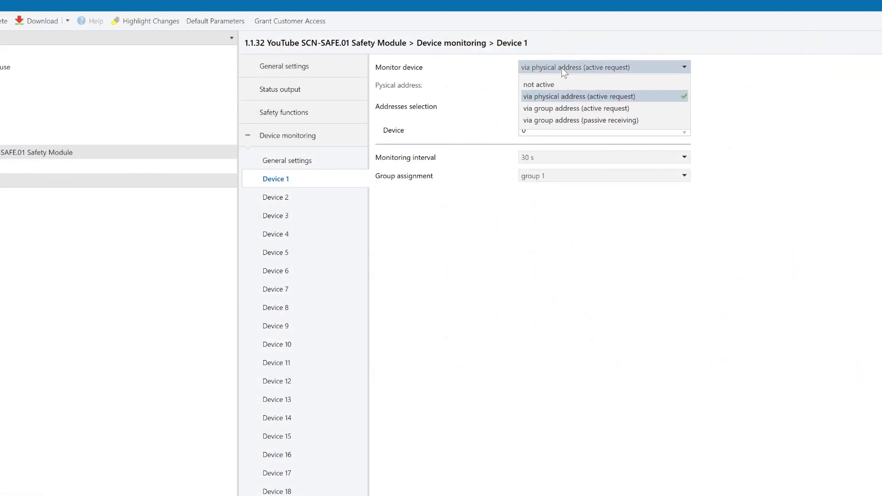
left_click(565, 109)
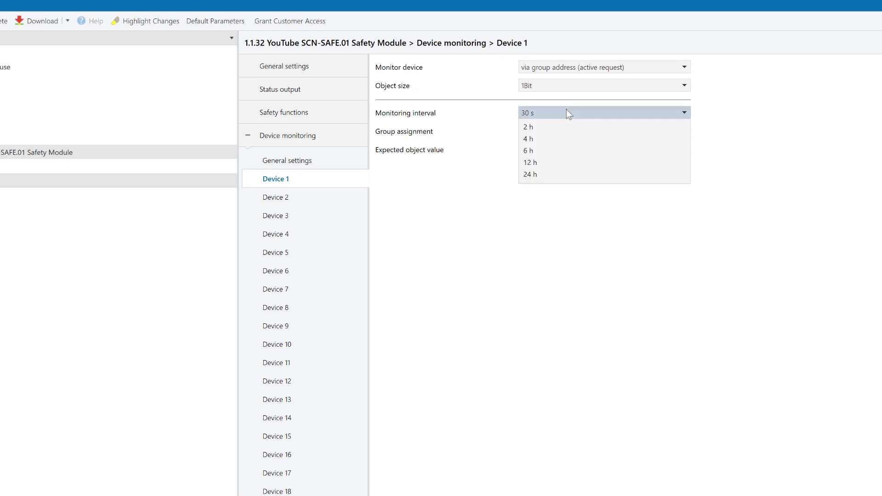
left_click(568, 113)
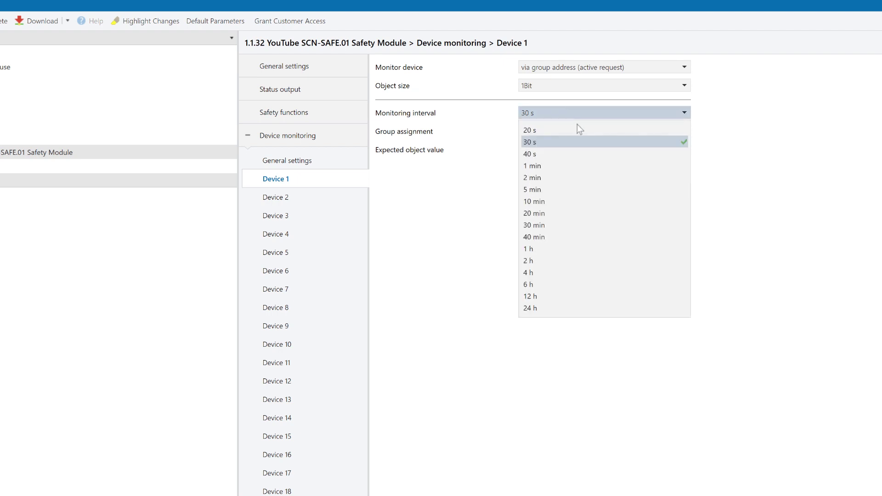
left_click(735, 128)
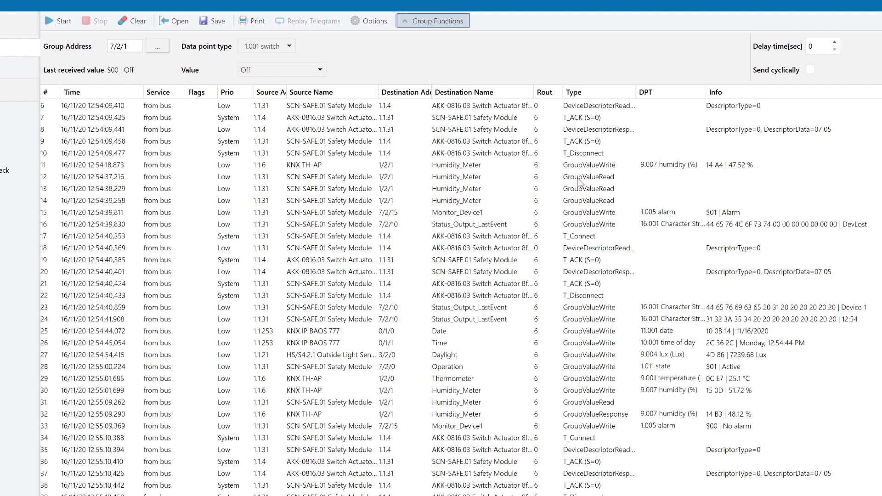
Inspect the Humidity_Meter 1/2/1 reads, 48.12 % response, and Monitor_Device1 alarm/no-alarm telegrams.
left_click(578, 179)
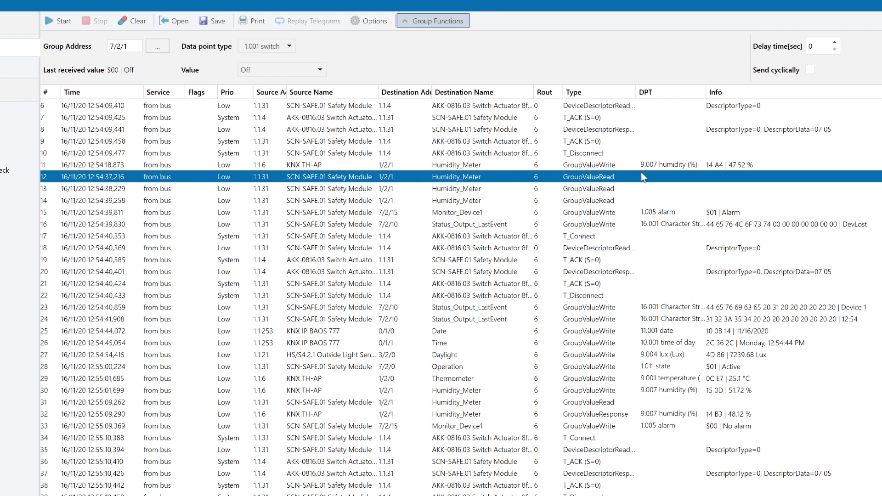
left_click(605, 189)
key("shift+Down")
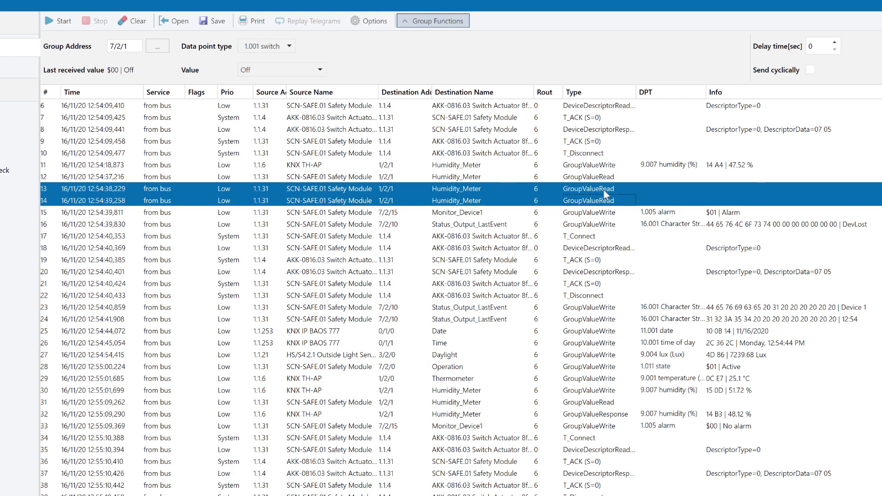
left_click(642, 214)
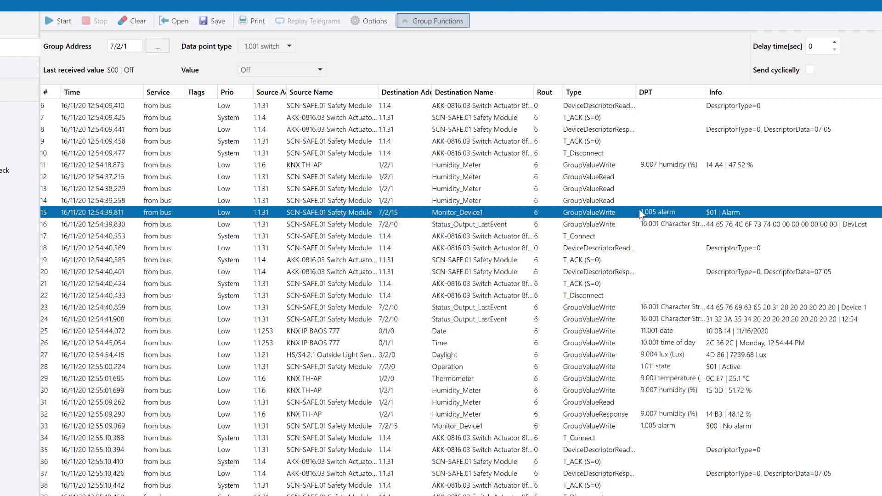
left_click(588, 406)
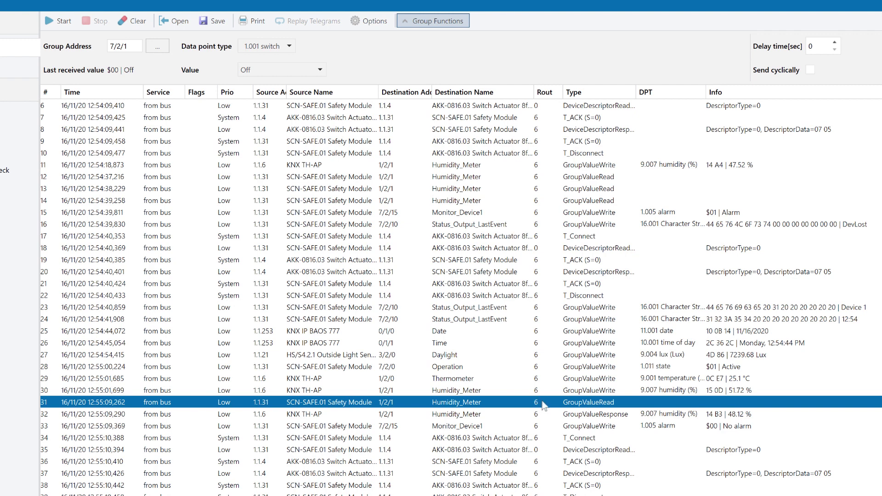
left_click(568, 416)
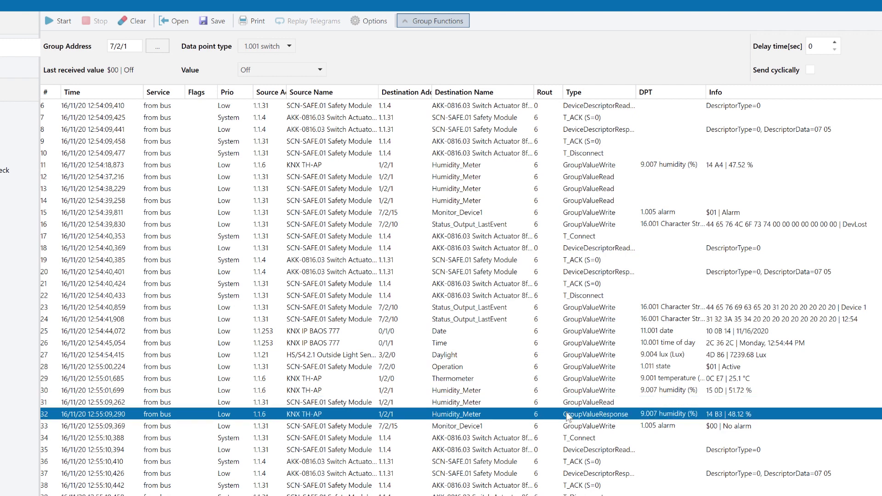
left_click(735, 431)
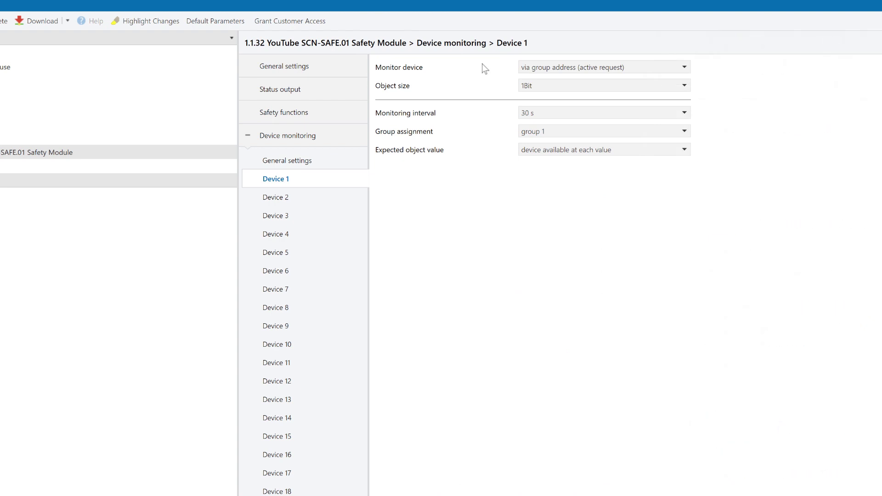
Switch Device 1's Monitor device to 'via group address (passive receiving)' and leave the interval at 30 s.
left_click(524, 68)
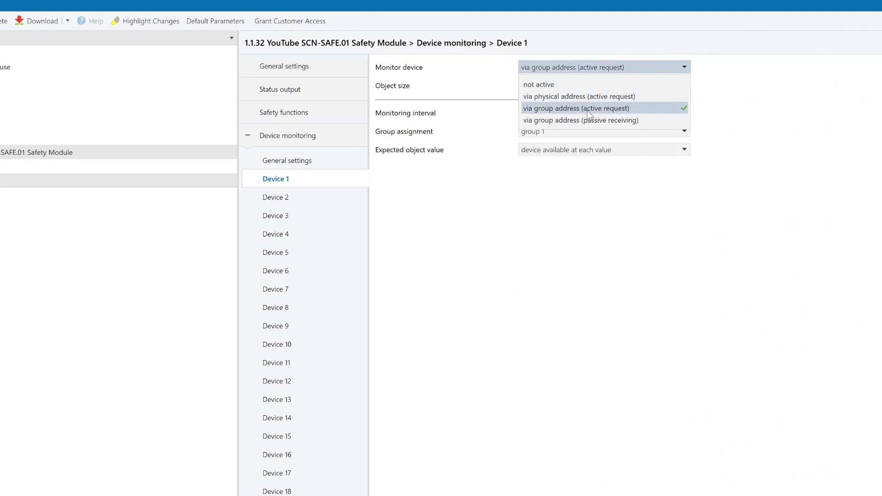
left_click(628, 122)
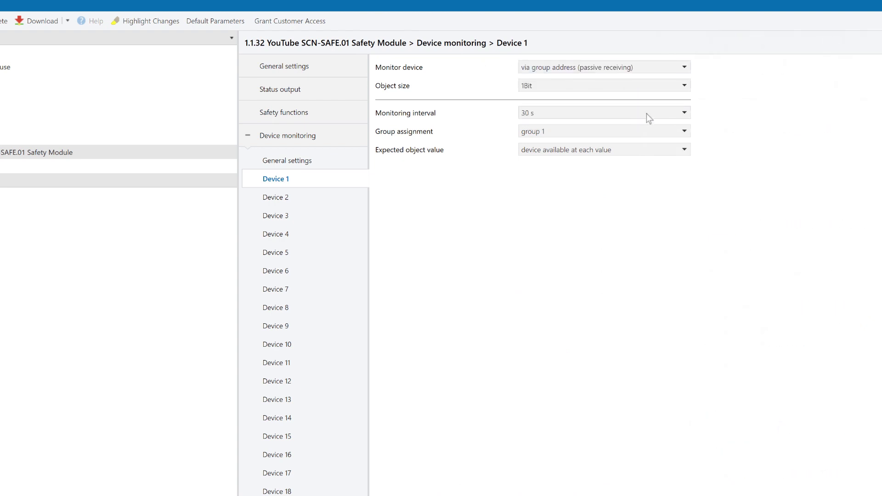
left_click(648, 115)
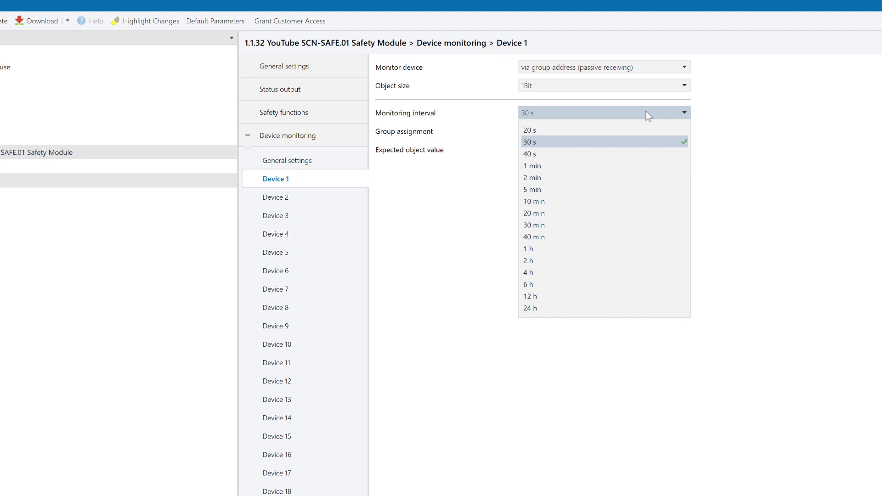
left_click(648, 115)
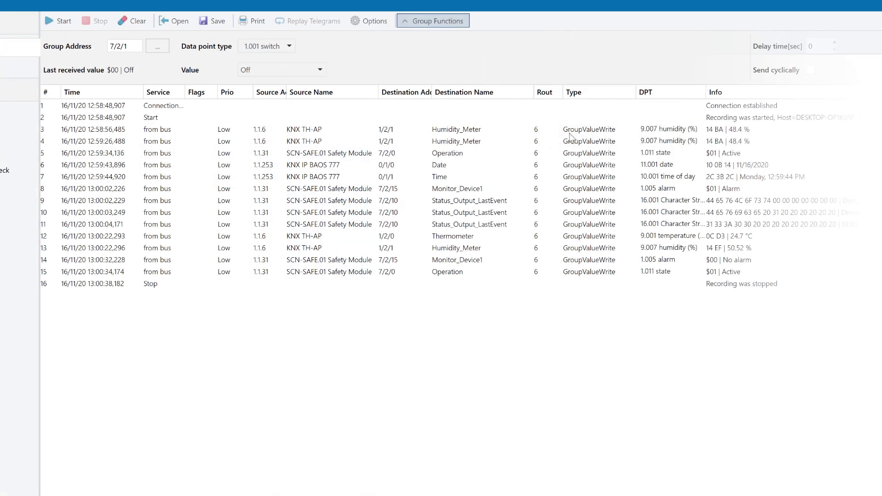
Inspect the two Humidity_Meter telegrams and the Monitor_Device1 alarm telegram in the group monitor log.
left_click(572, 133)
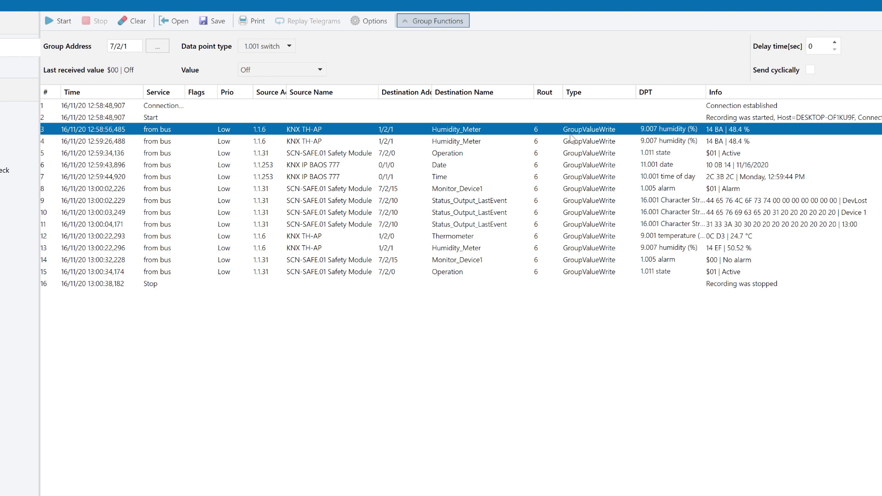
left_click(569, 145)
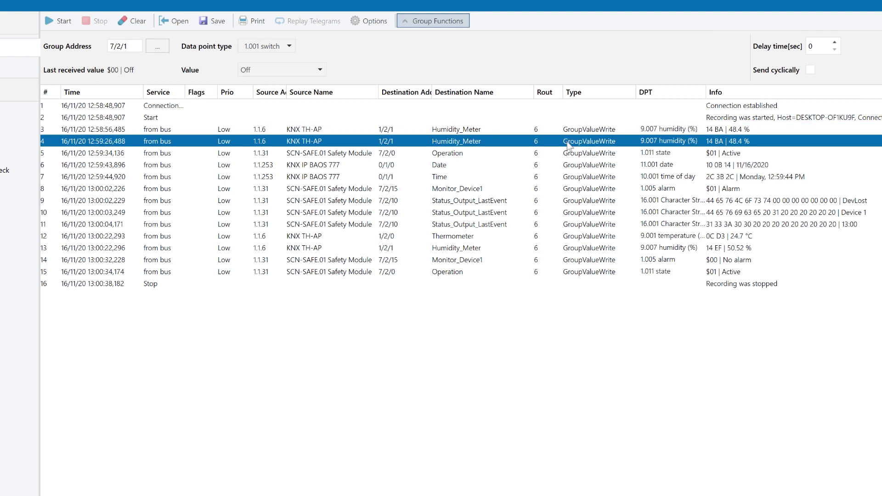
left_click(580, 188)
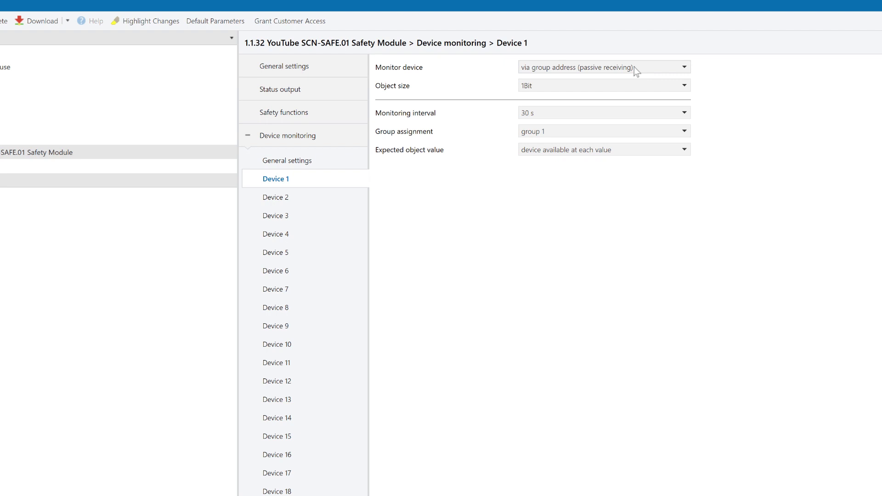
Keep passive receiving and check sensor 1.1.6's humidity value object on 1/2/1 in a second Buildings panel.
left_click(635, 71)
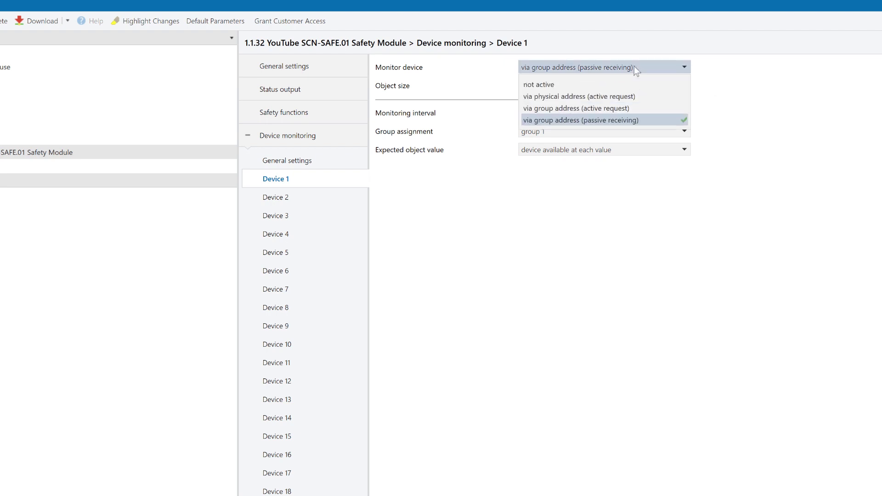
left_click(633, 120)
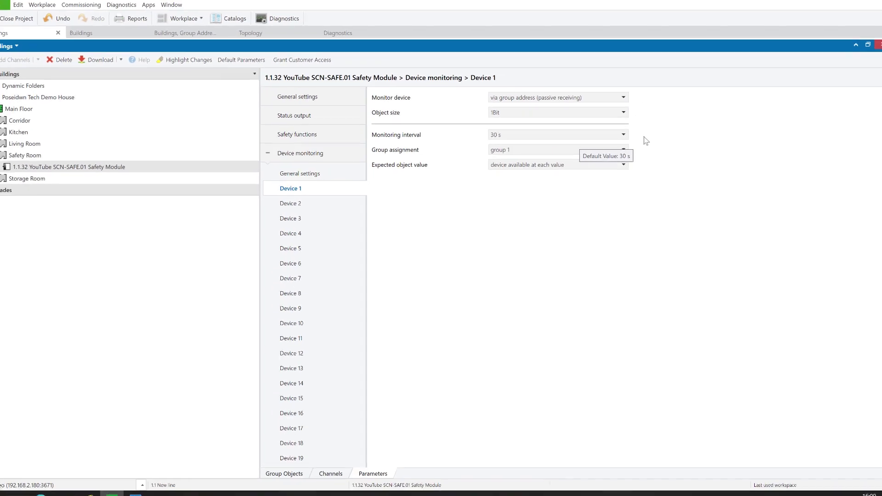
left_click(186, 16)
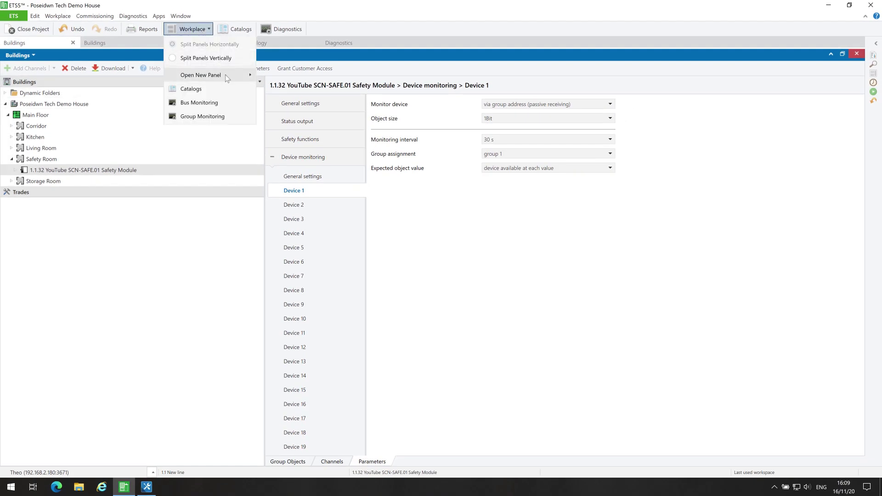
mouse_move(225, 75)
left_click(284, 76)
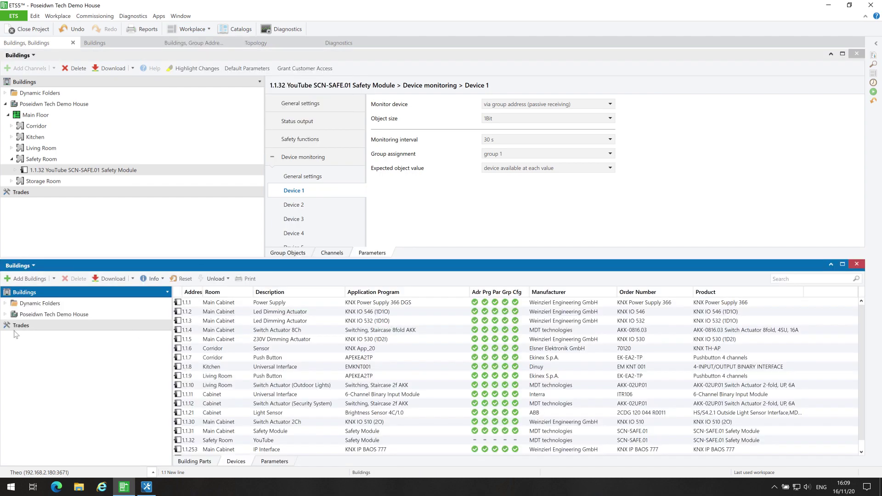
left_click(5, 314)
left_click(8, 326)
left_click(11, 337)
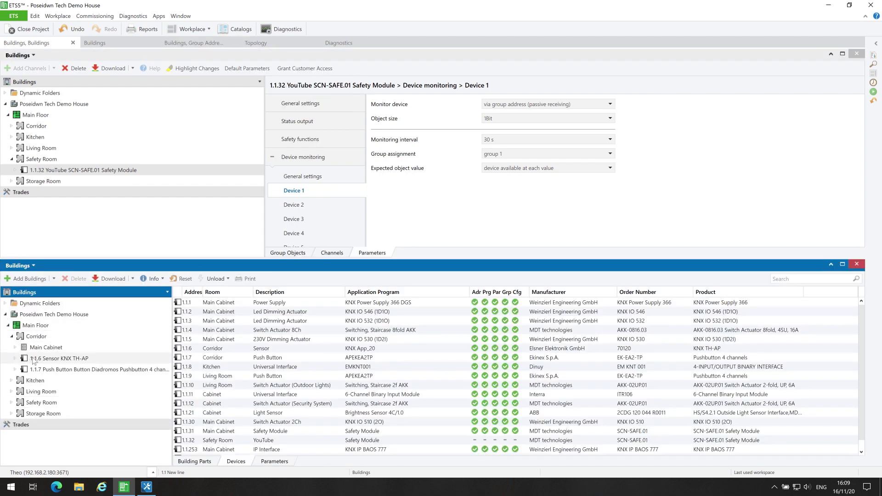
left_click(31, 360)
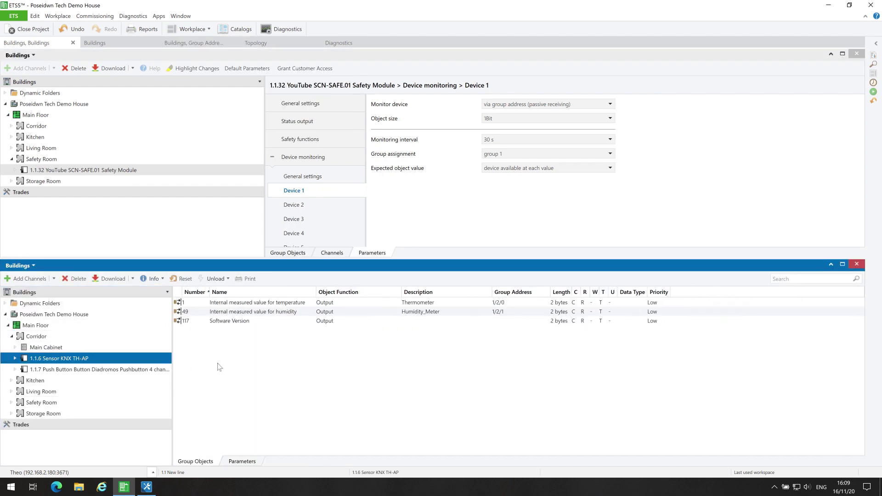
left_click(476, 313)
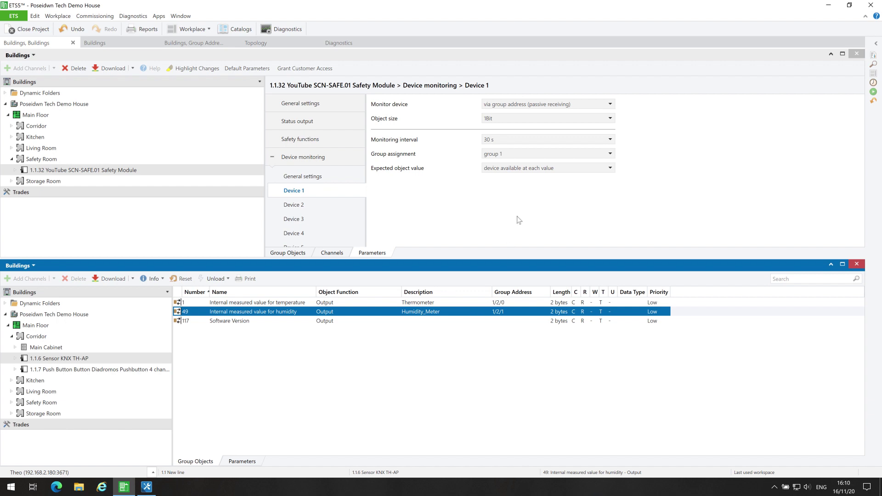
Set Device 1's object size to 2Byte and confirm the sensor sends humidity every 30 sec.
left_click(530, 118)
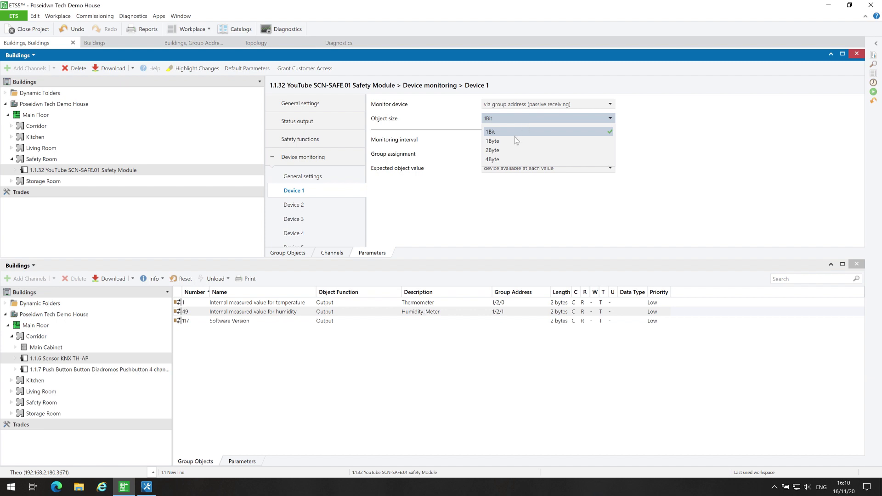
left_click(511, 154)
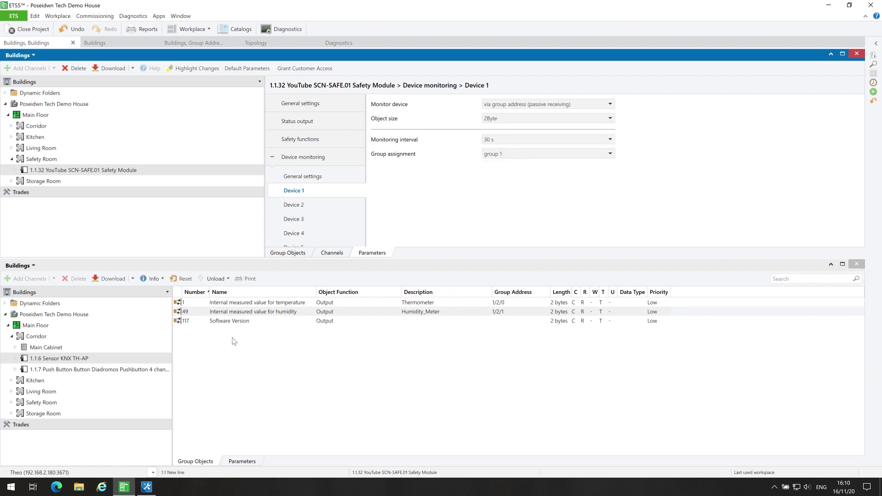
left_click(241, 462)
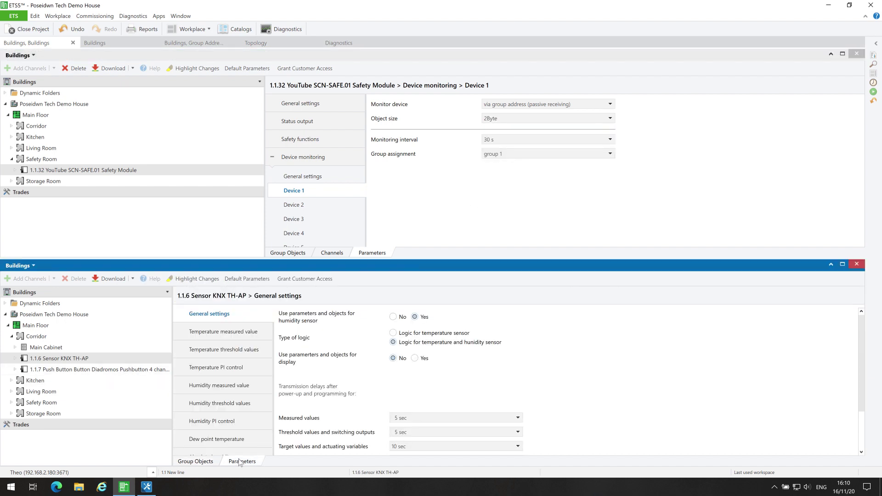
left_click(233, 385)
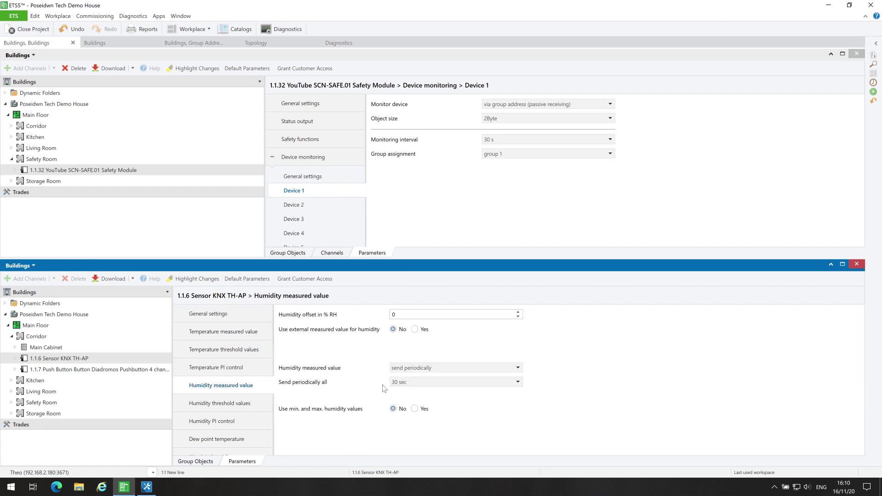
left_click(426, 383)
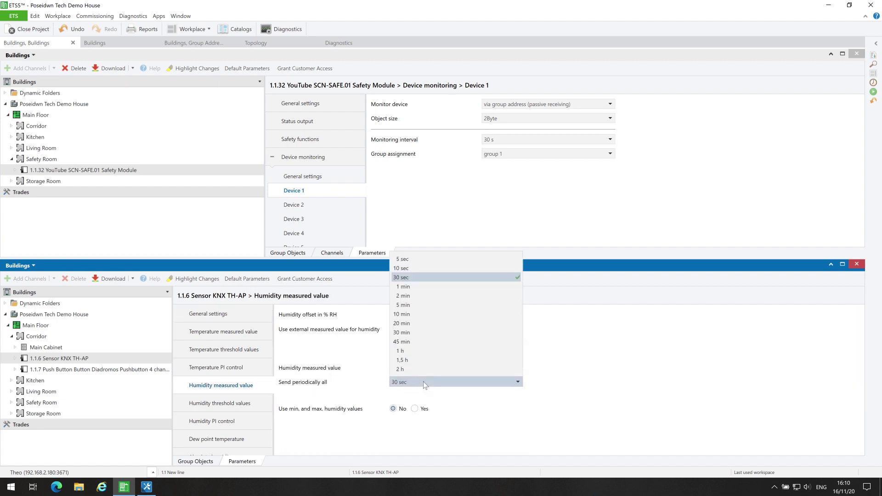
left_click(425, 384)
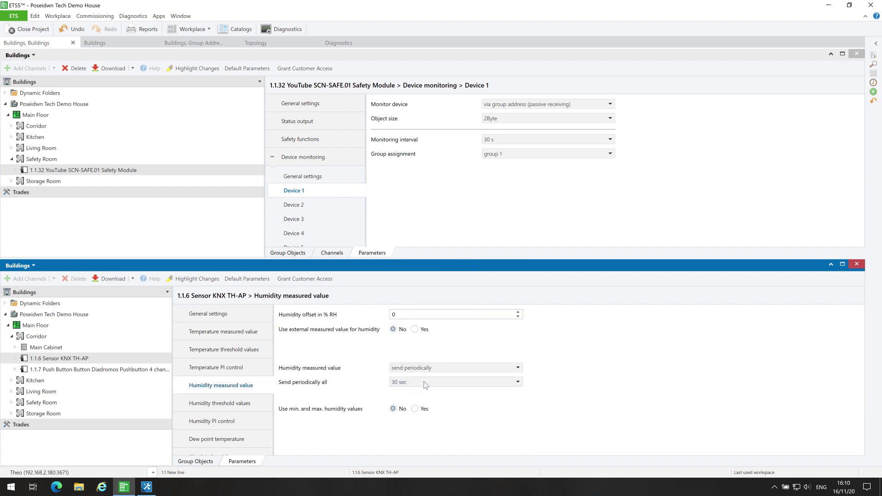
Keep Device 1's monitoring interval at 30 s and its group assignment at group 1.
left_click(506, 139)
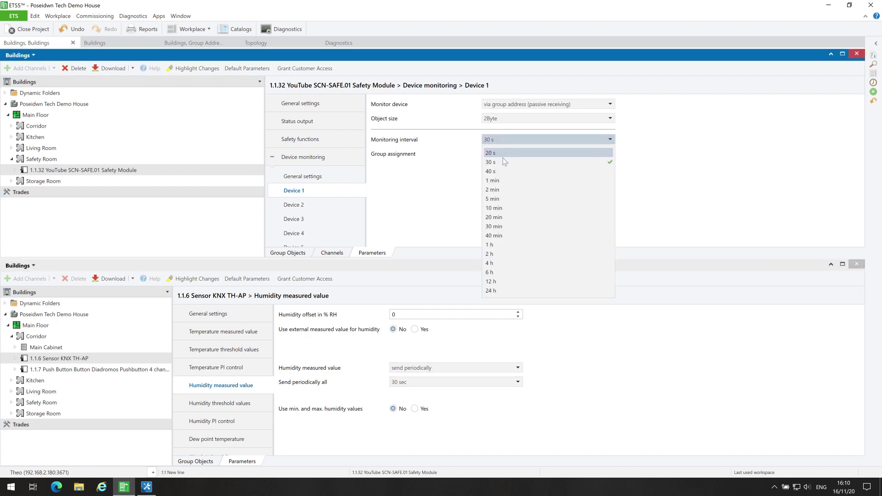
left_click(504, 161)
left_click(515, 154)
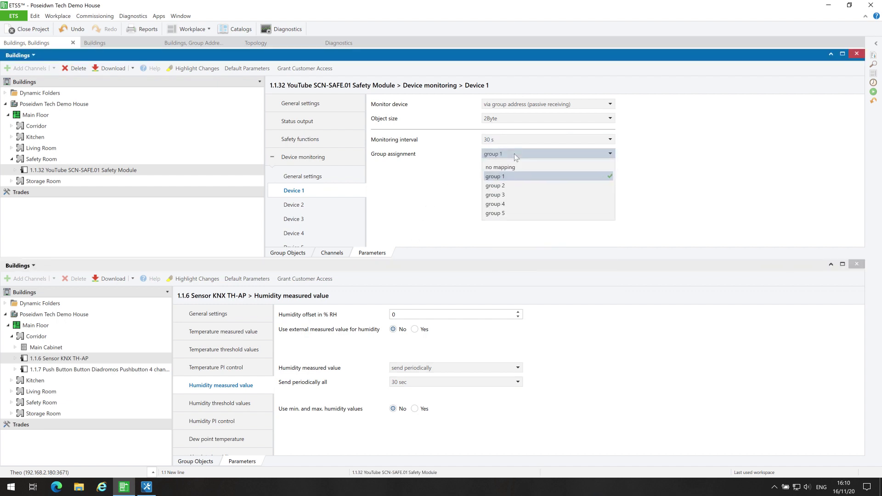
left_click(509, 177)
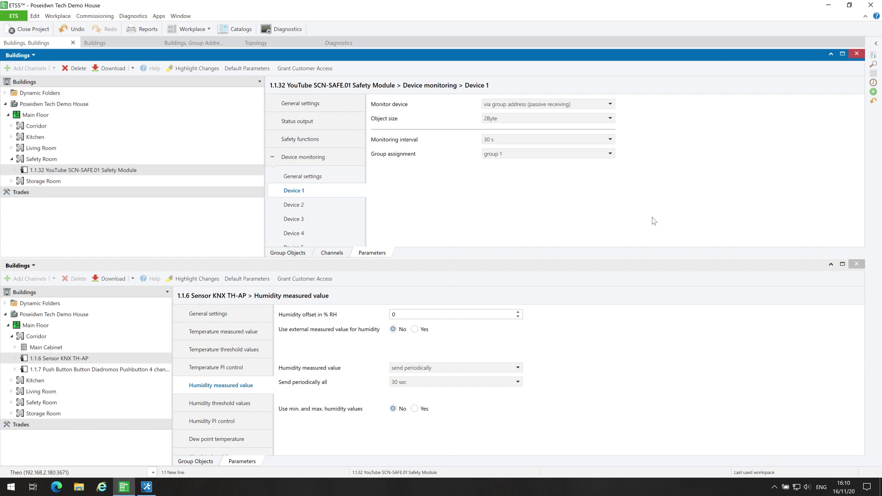
left_click(857, 265)
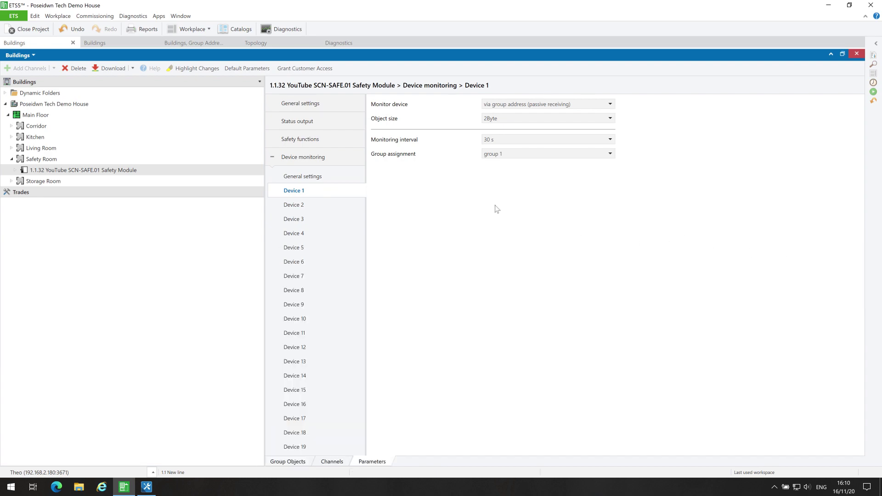
Link object 4, Device 1 monitoring via group address, to 1/2/1 Humidity_Meter.
left_click(102, 43)
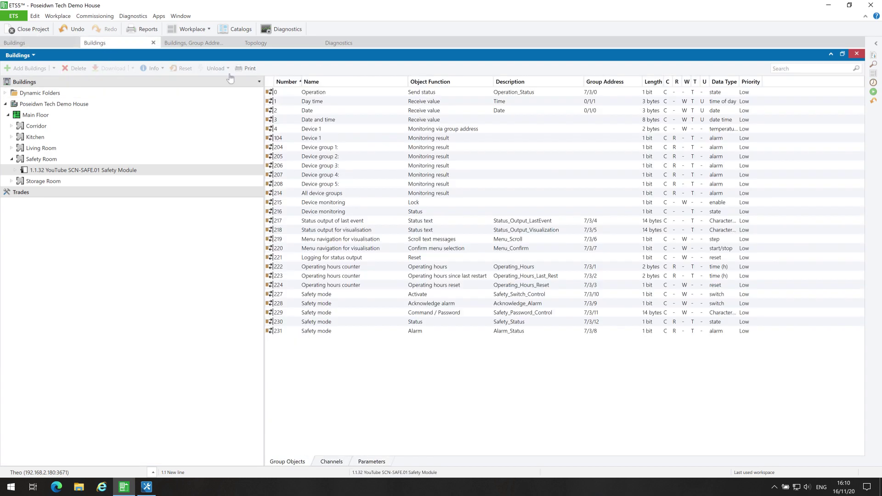
left_click(425, 133)
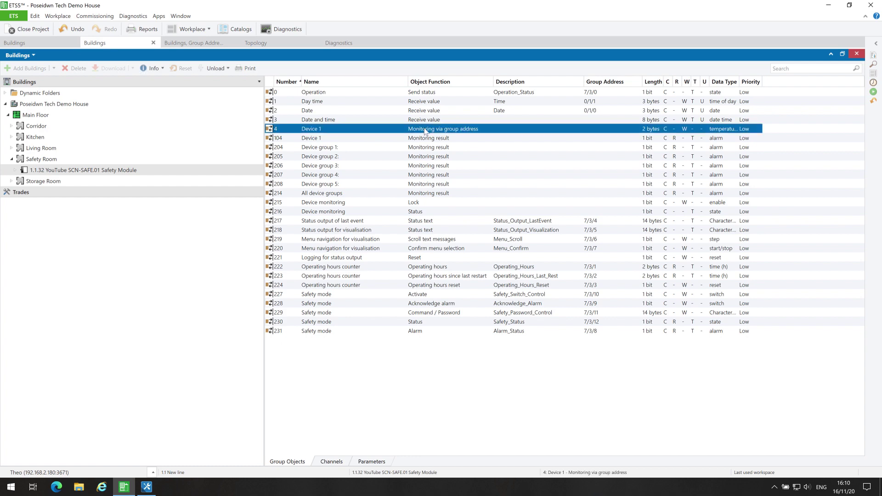
left_click(203, 43)
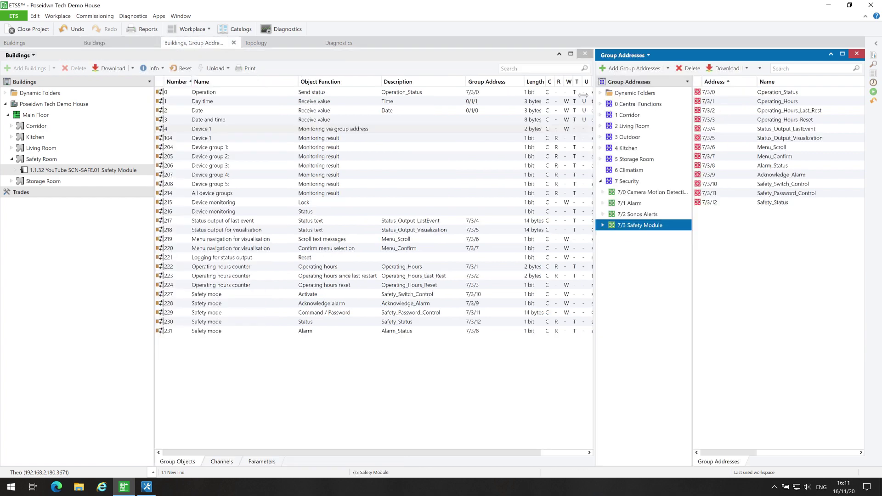
left_click(601, 115)
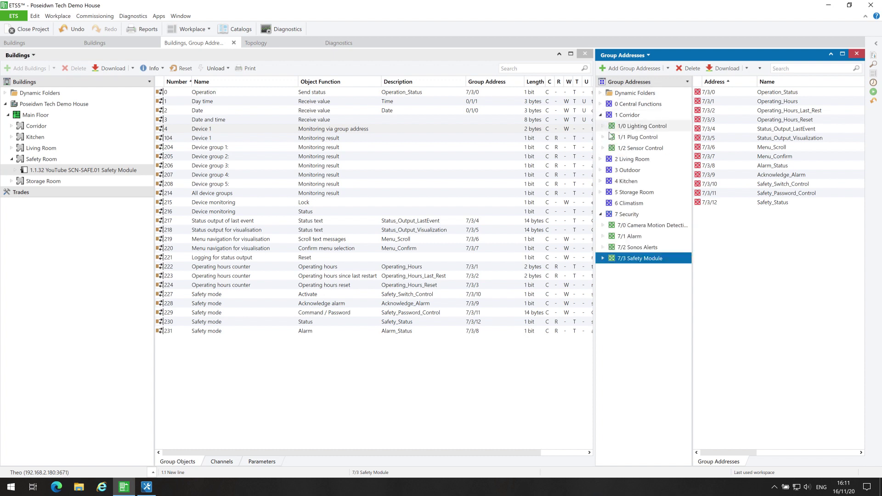
left_click(626, 148)
left_click(438, 129)
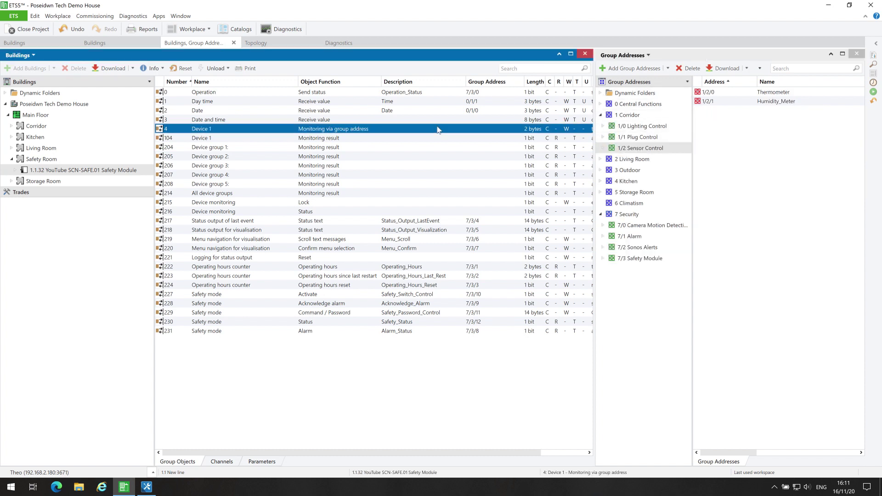
left_click_drag(415, 130, 790, 106)
Bring up the 7/3 Safety Module addresses and select object 104, Device 1 monitoring result.
left_click(601, 115)
left_click(639, 225)
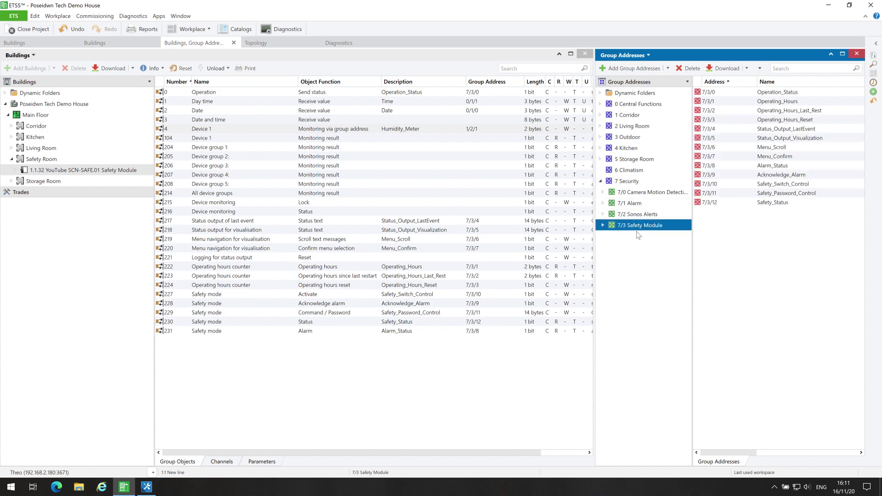
left_click(102, 45)
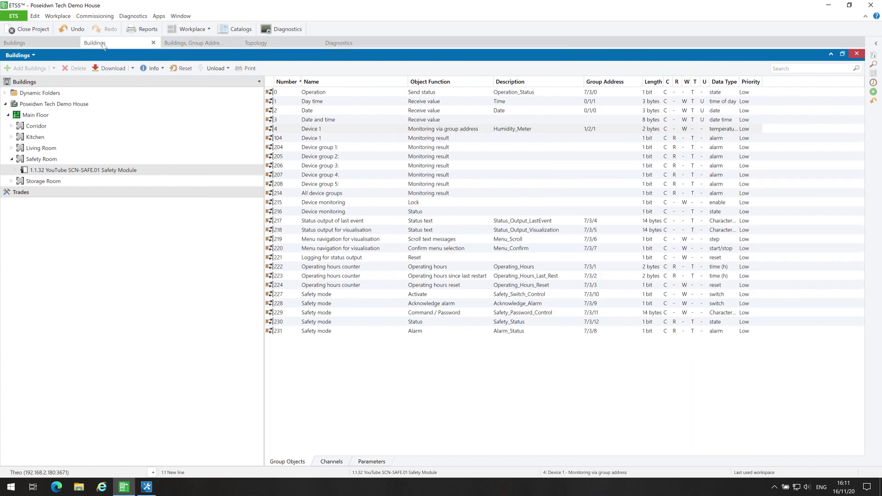
left_click(346, 142)
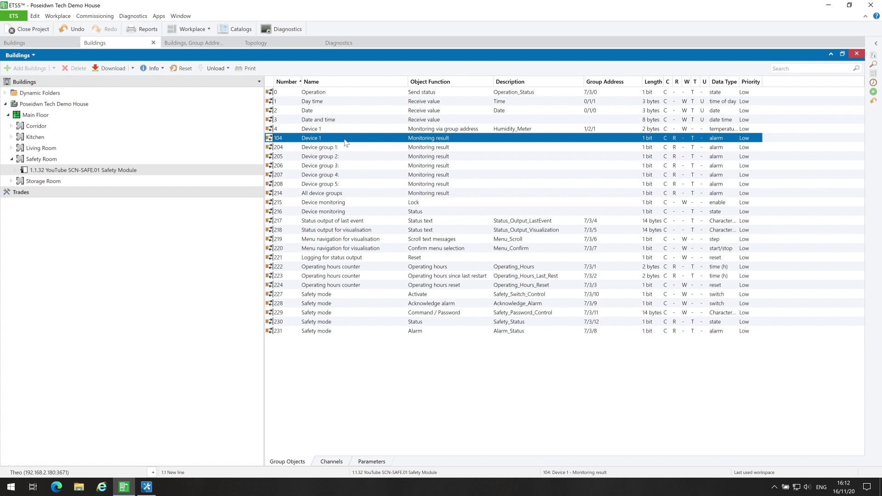
Add Monitor_Device1 as 7/3/13 in the Safety Module range and link object 104 to it.
left_click(193, 43)
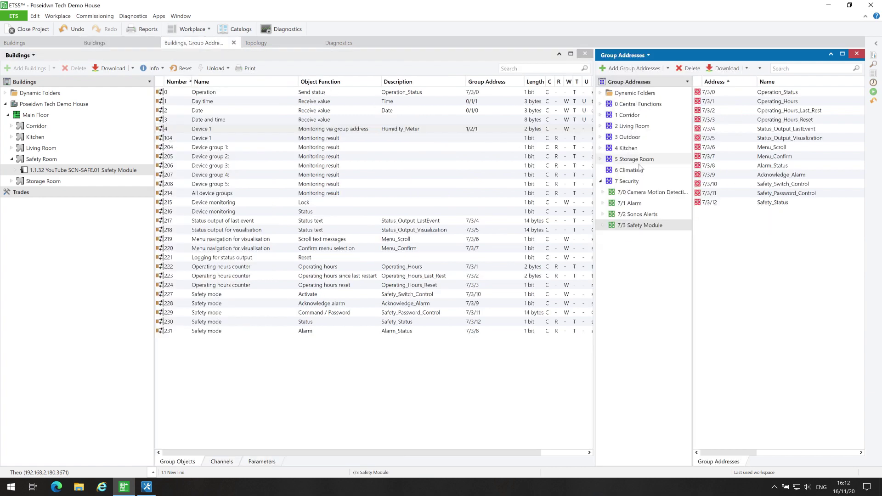
left_click(653, 225)
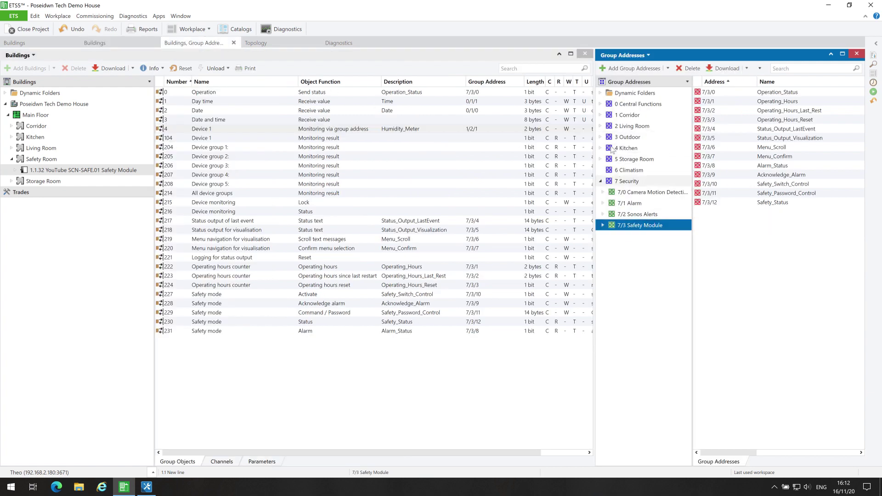
left_click(634, 68)
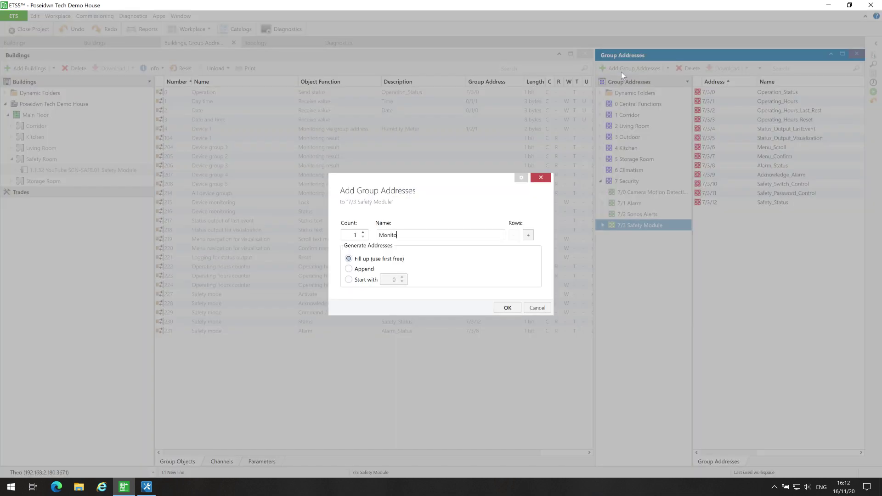
left_click(497, 308)
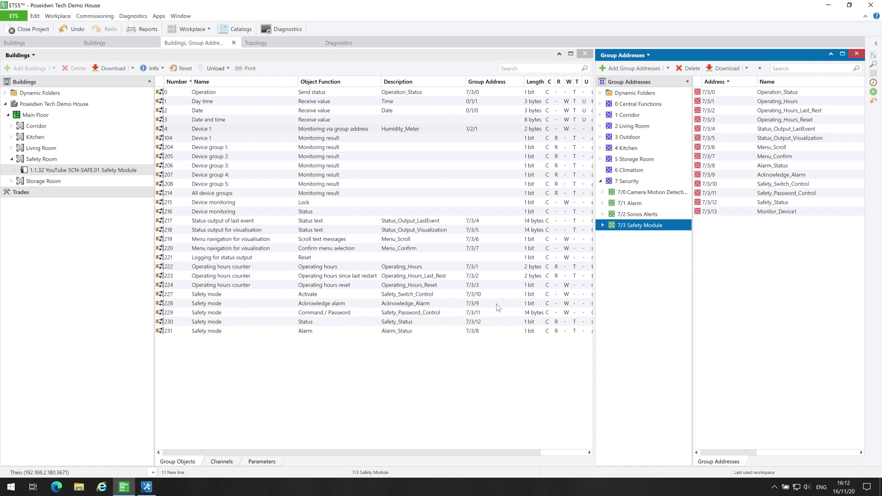
left_click(366, 137)
left_click_drag(355, 140, 750, 215)
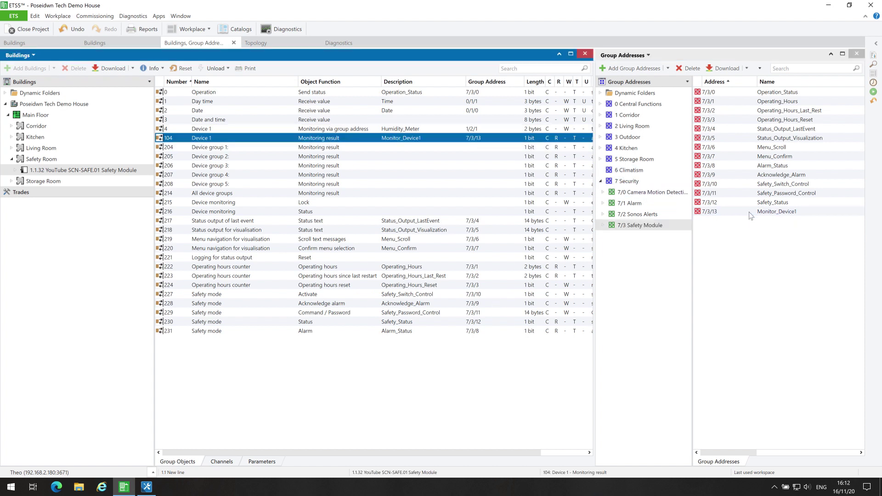
left_click(63, 44)
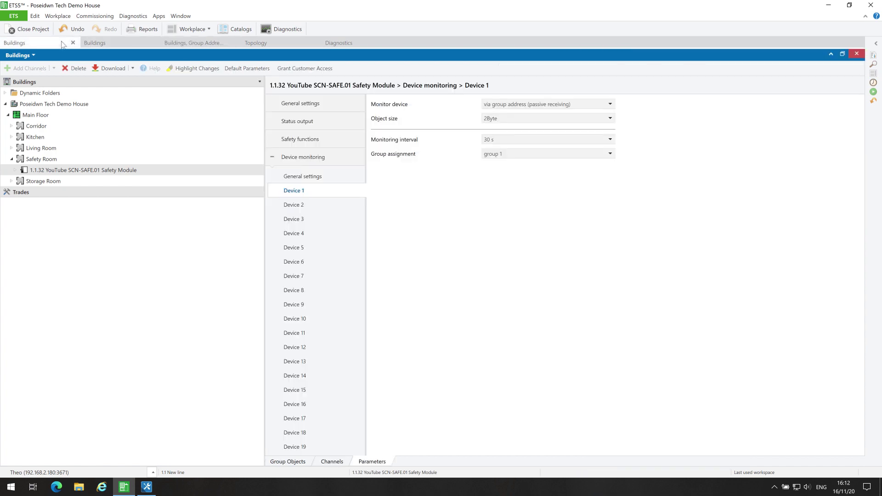
Set Device 2 to monitor via physical address, using the power supply's area and line, device 4.
left_click(294, 205)
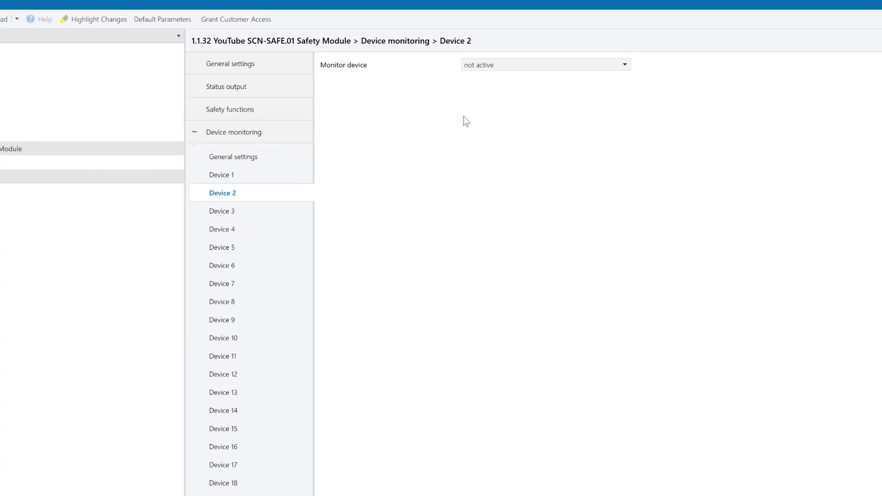
left_click(495, 61)
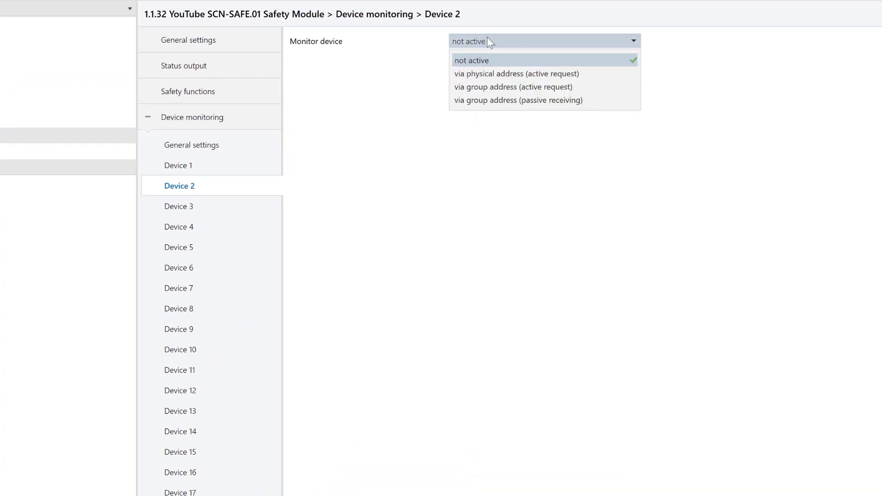
left_click(532, 73)
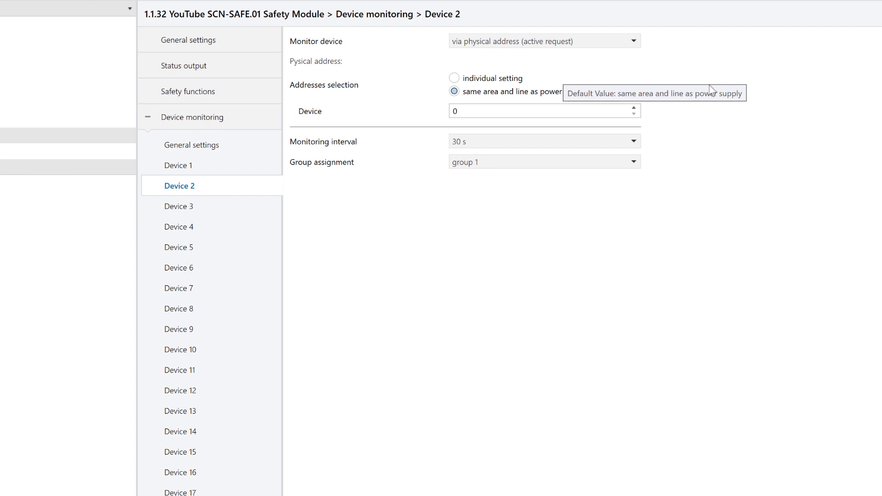
left_click(507, 80)
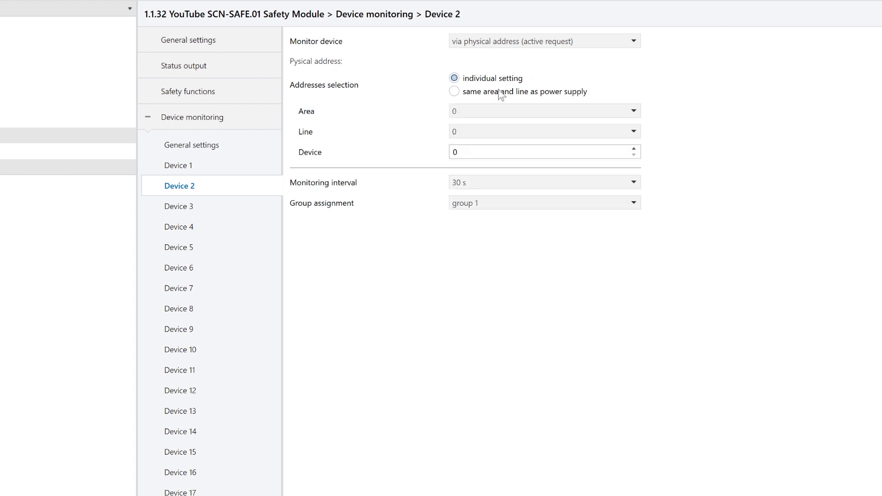
left_click(499, 90)
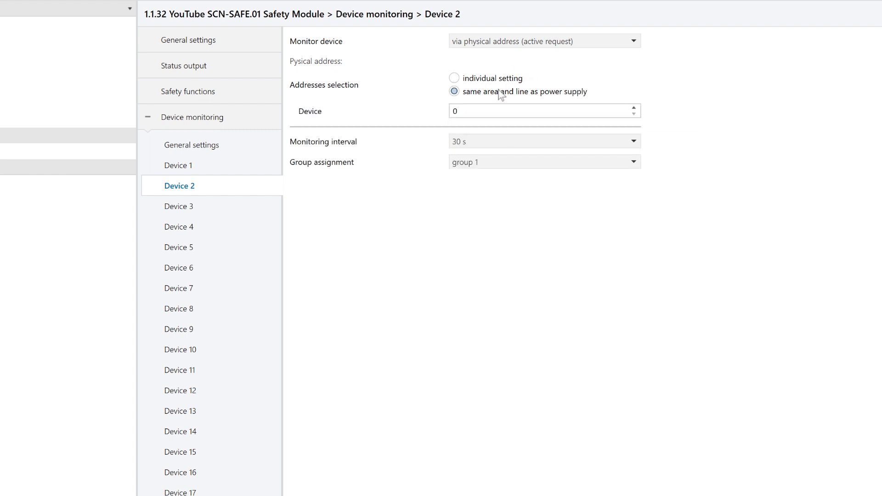
double_click(497, 107)
type("4")
Keep Device 2's monitoring interval at 30 s and its group assignment at group 1.
left_click(519, 139)
left_click(492, 178)
left_click(494, 160)
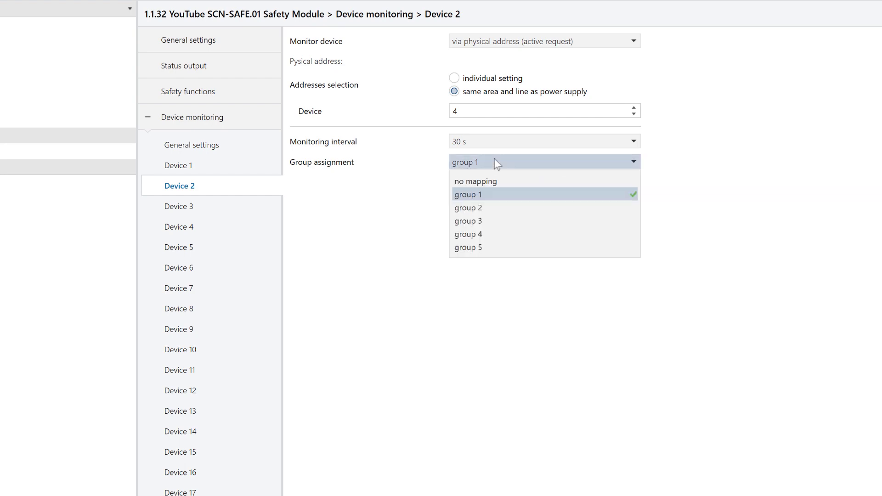
left_click(490, 194)
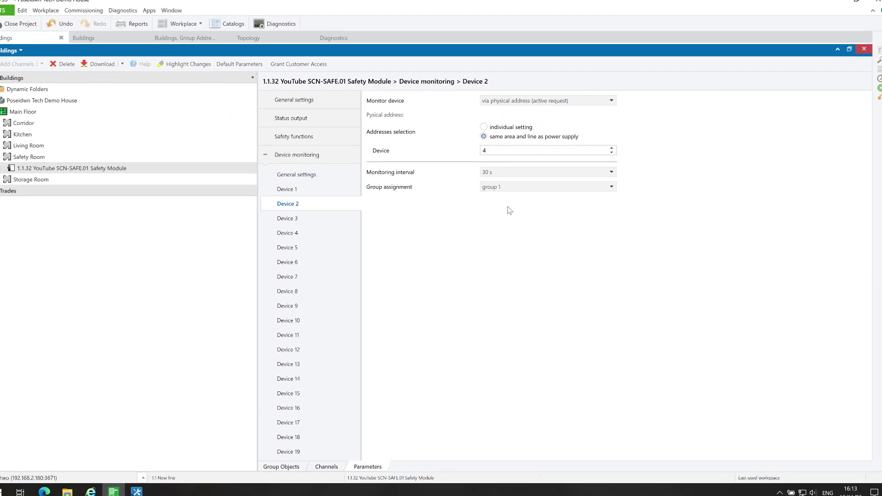
Add Monitor_Device2 as 7/3/14 and link object 105, Device 2 monitoring result, to it.
left_click(108, 36)
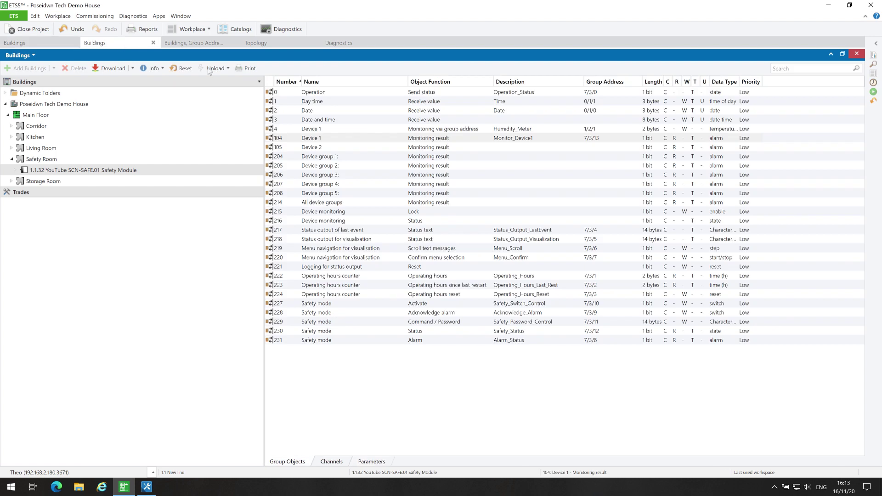
left_click(375, 148)
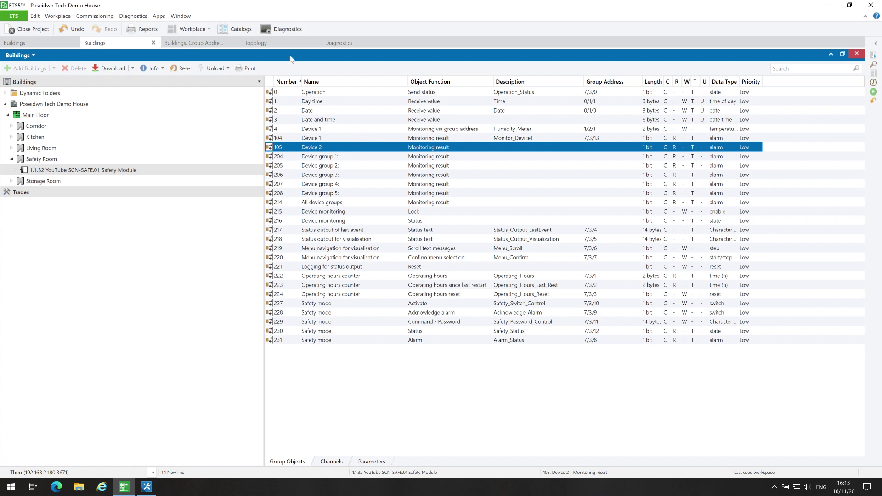
left_click(210, 43)
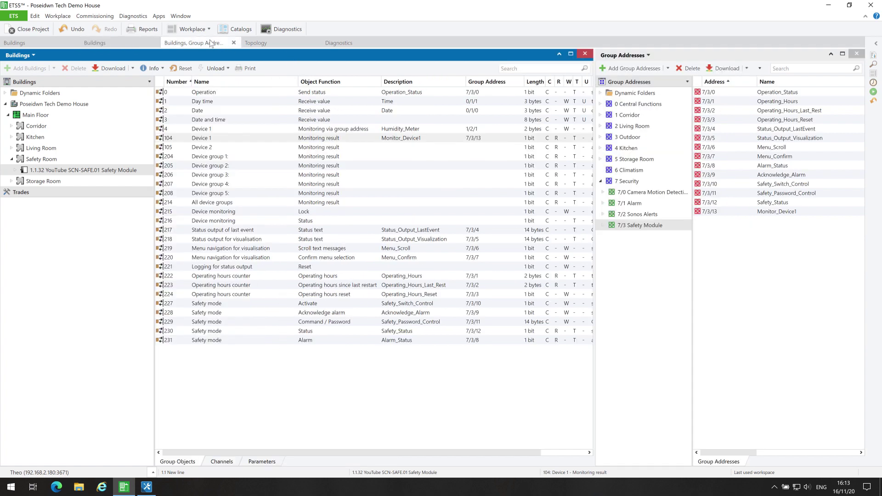
left_click(651, 226)
left_click(629, 68)
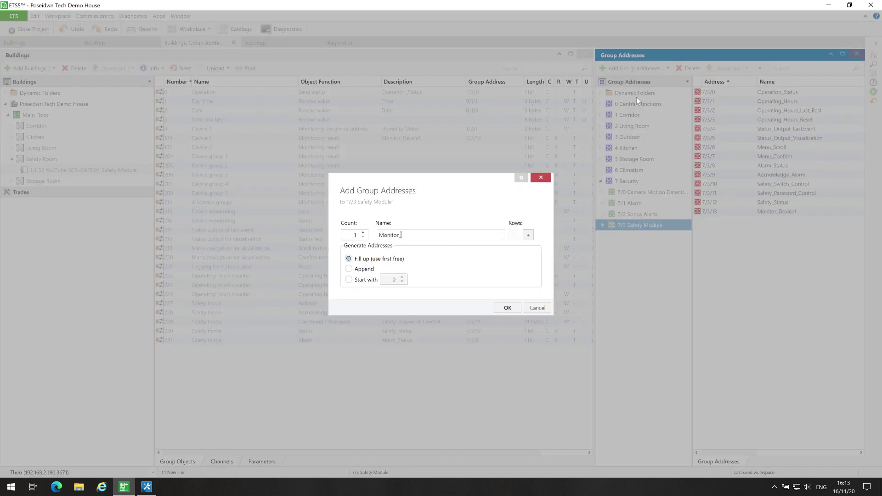
type("Monitor_Device2")
left_click(511, 308)
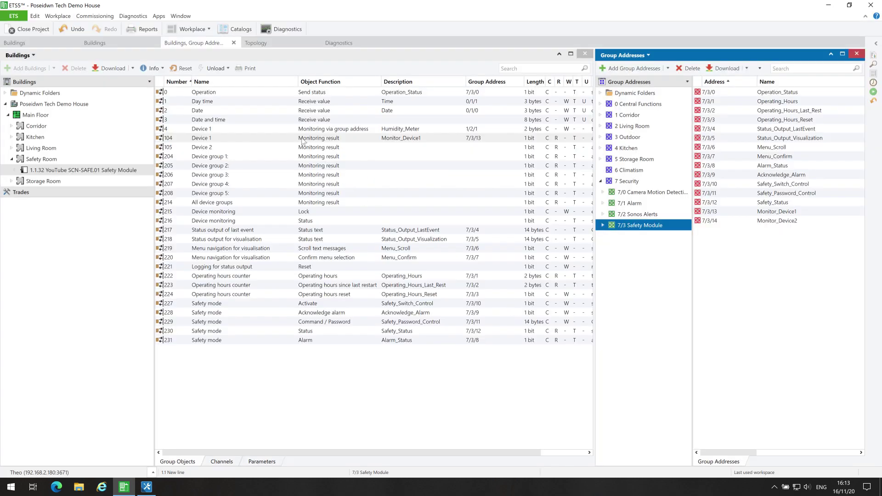
left_click(281, 147)
left_click_drag(282, 147, 770, 224)
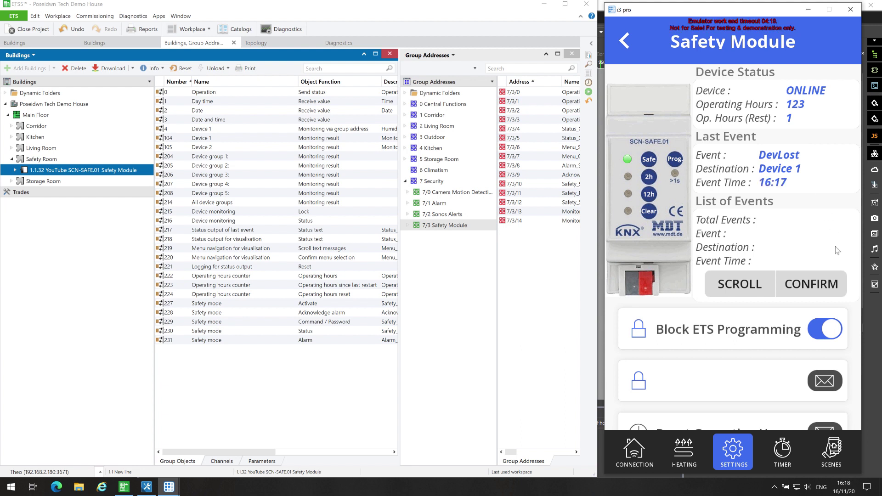
View failed device 1.1.6's details in i3 pro's Device Monitoring grid, then return to the Safety Module page.
scroll(838, 263, "down", 3)
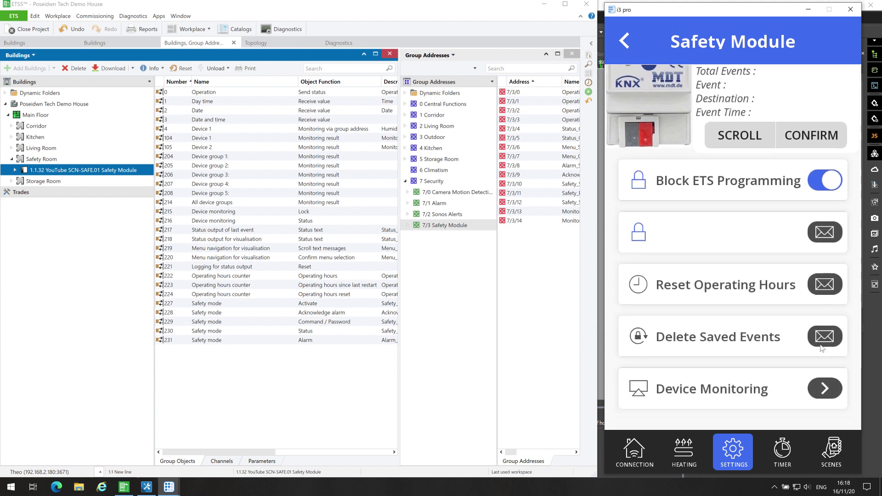
left_click(825, 383)
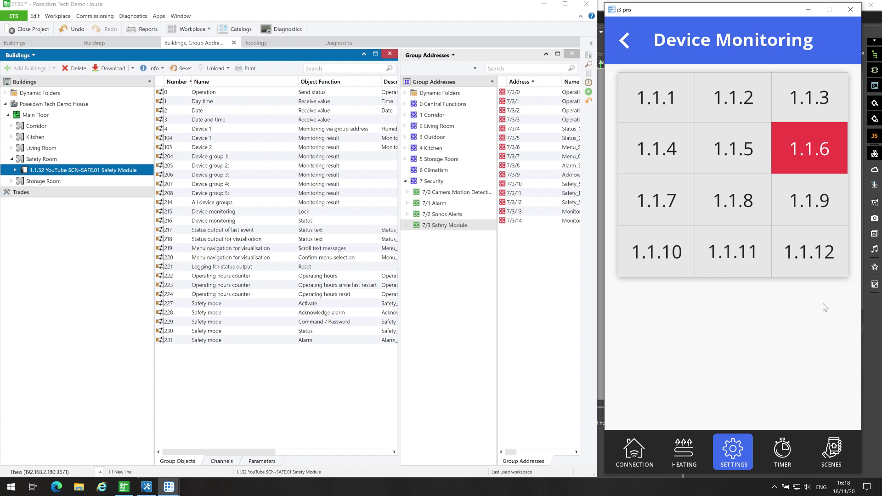
left_click(809, 158)
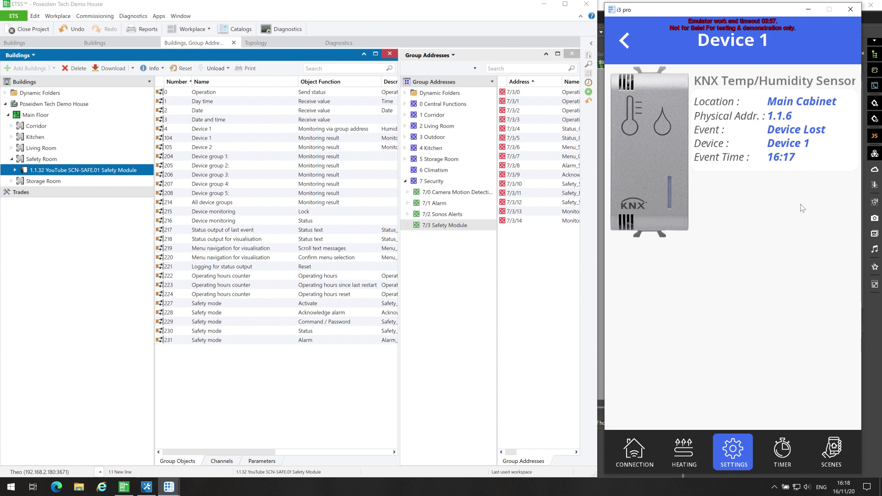
left_click(627, 43)
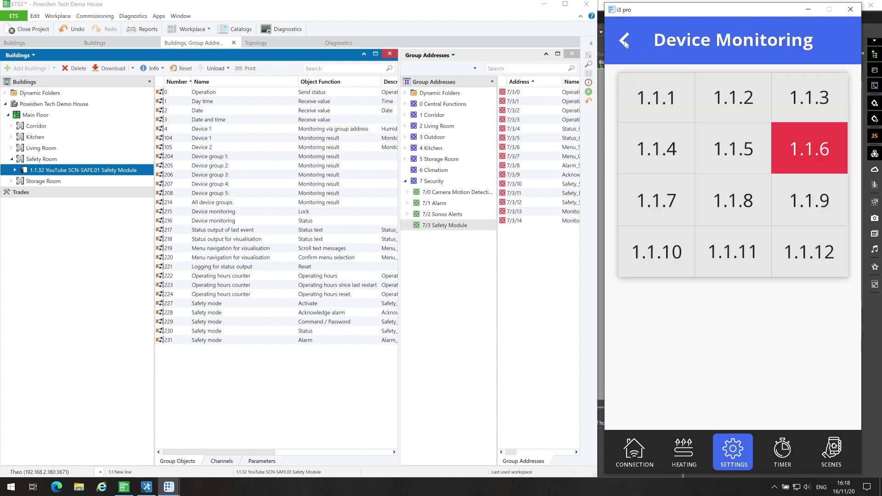
left_click(629, 44)
Reopen Device Monitoring and view the details of newly failed device 1.1.4.
scroll(771, 148, "up", 3)
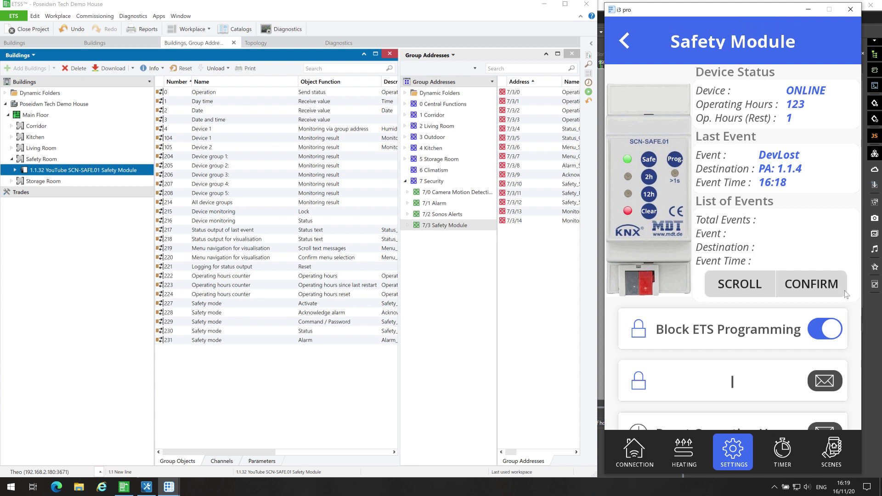
scroll(846, 296, "down", 2)
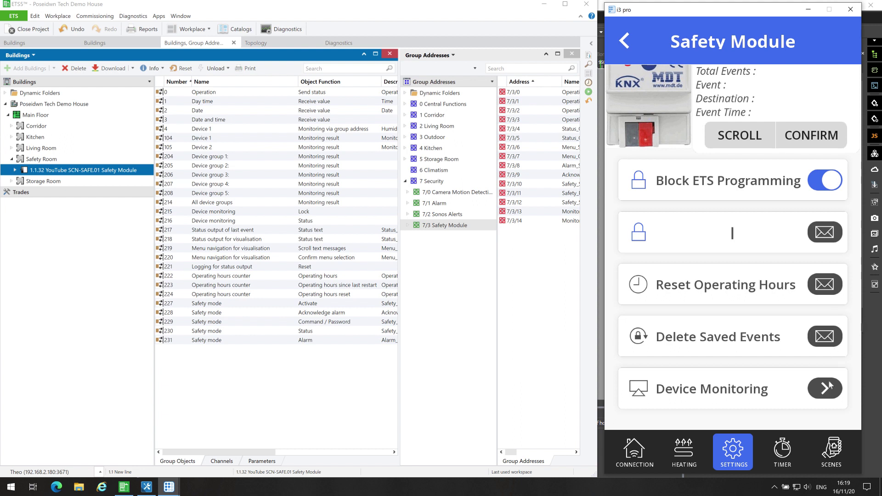
left_click(832, 389)
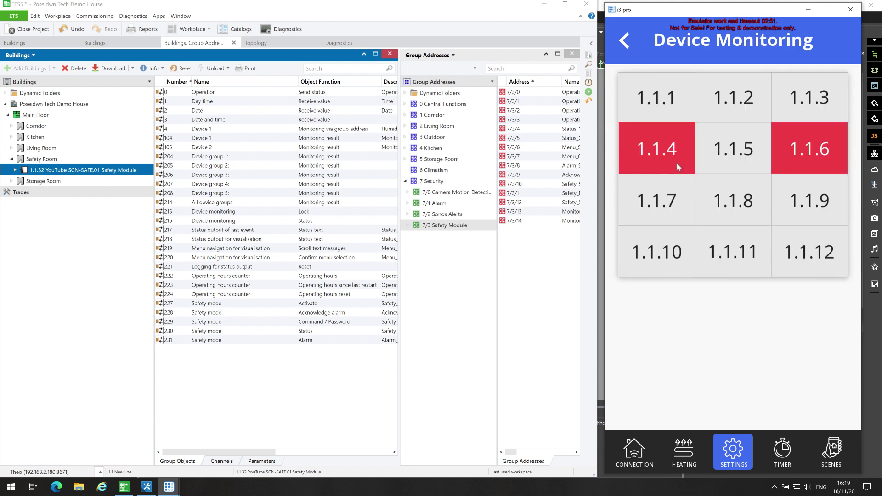
left_click(677, 164)
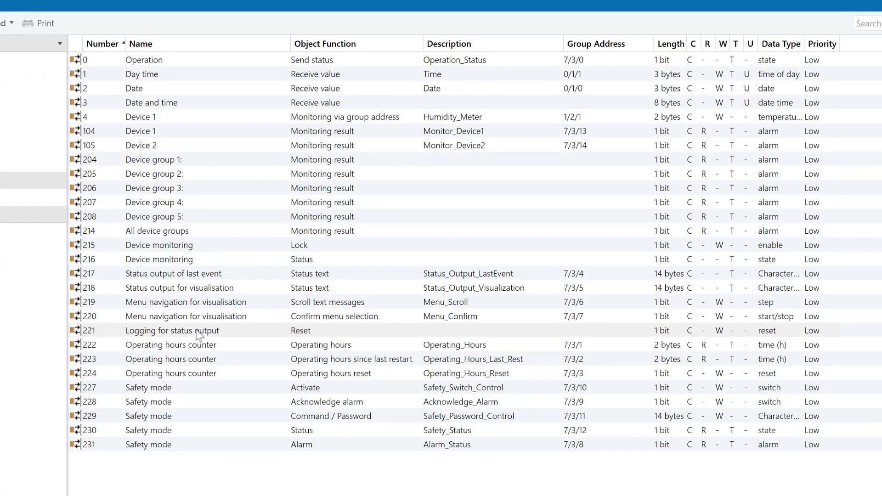
Add Reset_Saved_Events as 7/3/15 and link it to object 221, the status-logging reset.
left_click(203, 331)
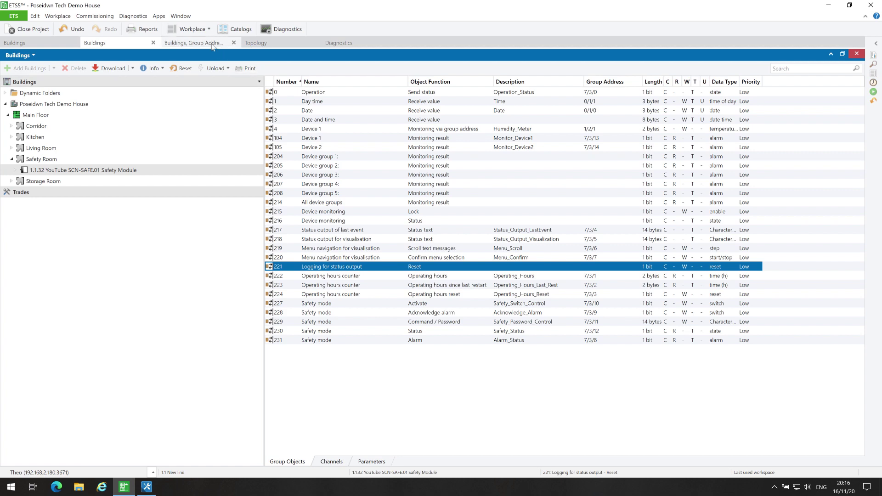
left_click(195, 43)
left_click(621, 226)
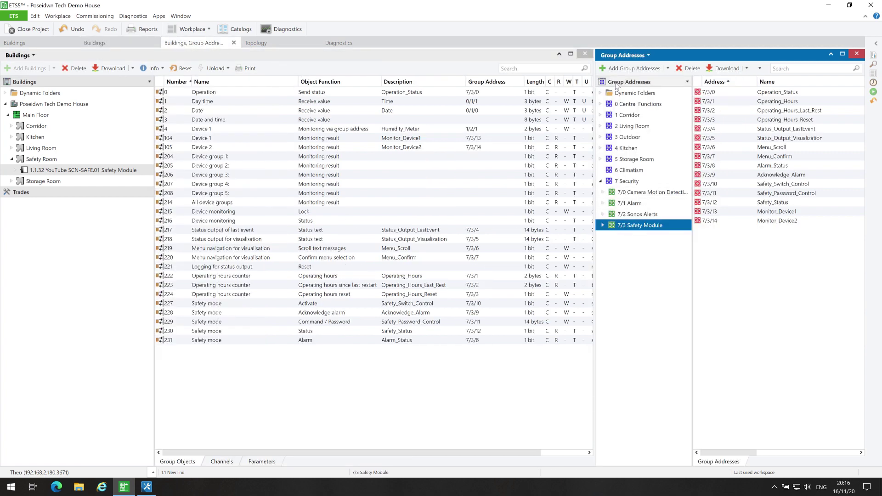
left_click(632, 69)
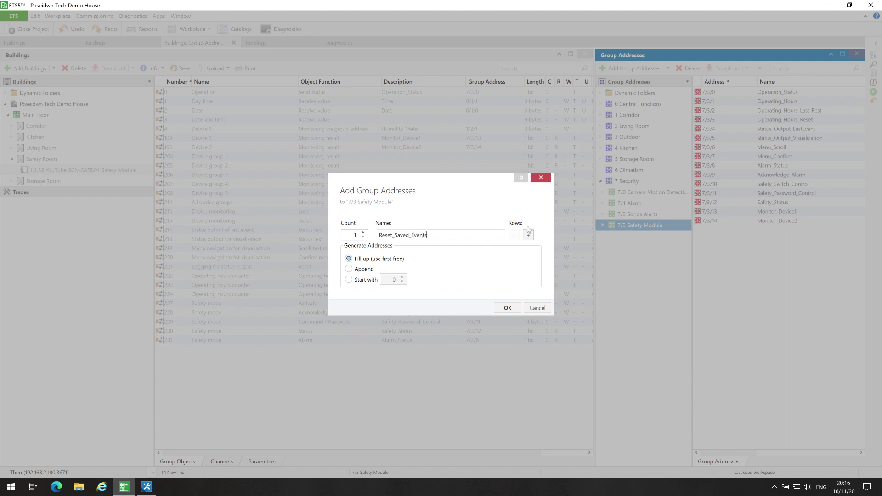
left_click(510, 307)
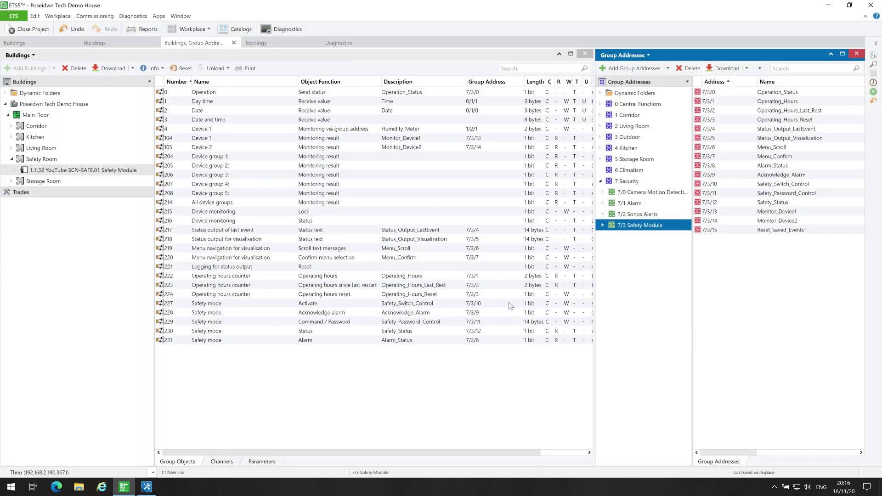
left_click(730, 231)
left_click_drag(730, 229, 208, 267)
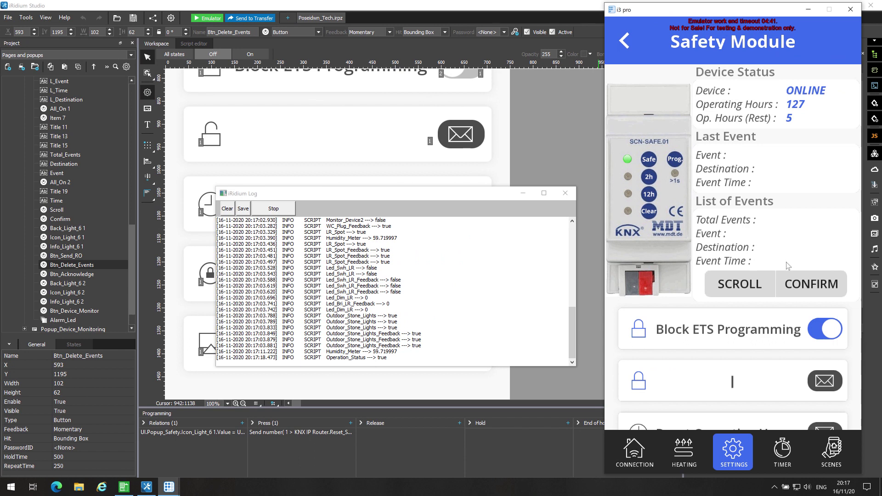
Page through the saved DevLost events on the emulator's Safety Module page.
left_click(762, 282)
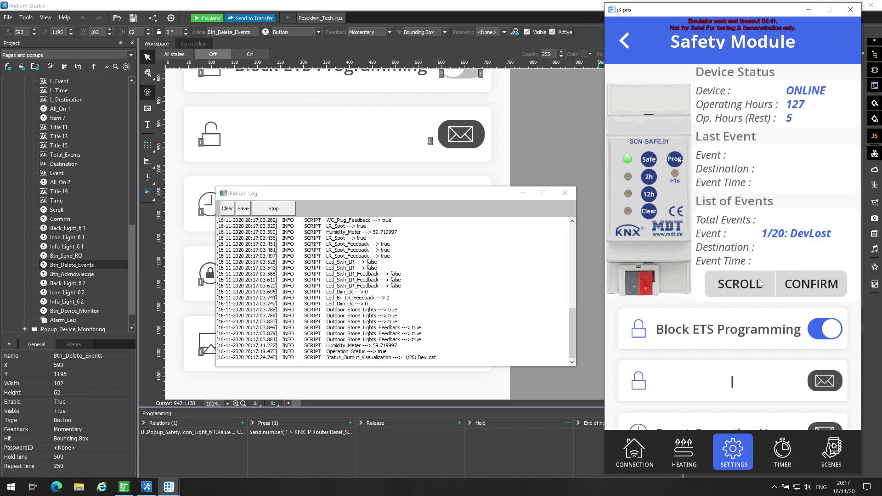
left_click(761, 283)
left_click(761, 284)
left_click(761, 284)
left_click(762, 284)
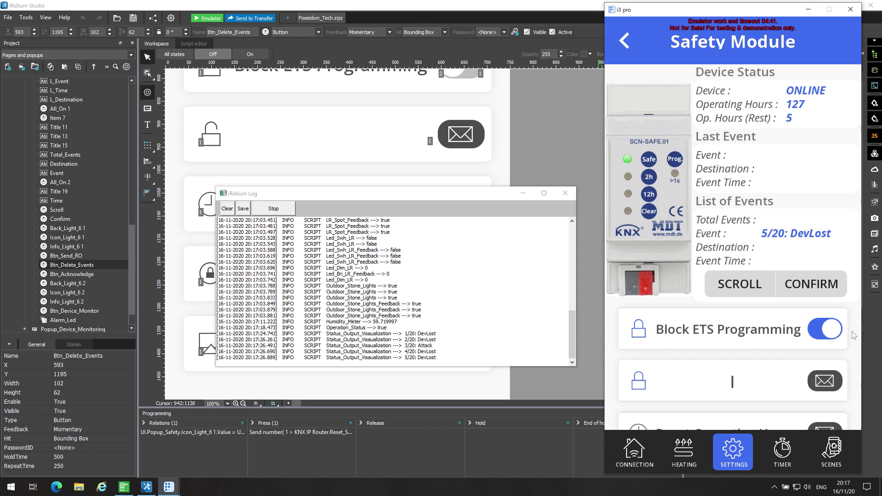
Delete all saved events and confirm the event list is now empty.
scroll(853, 335, "down", 3)
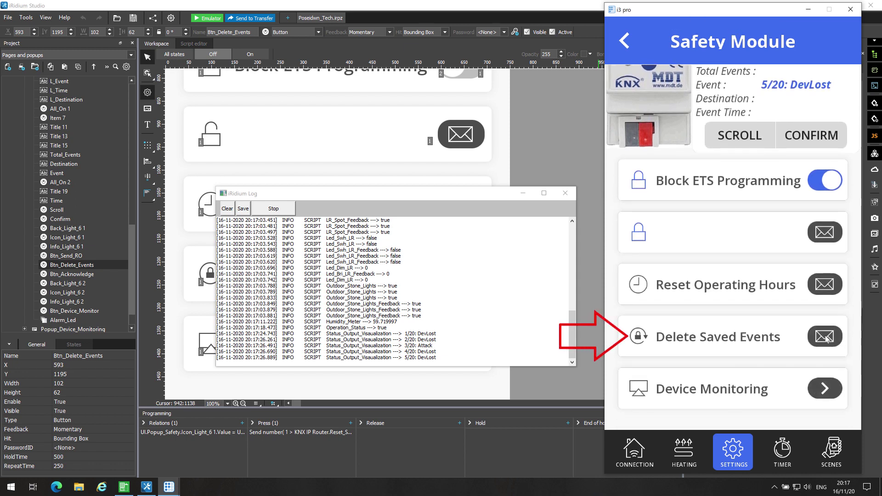
left_click(826, 338)
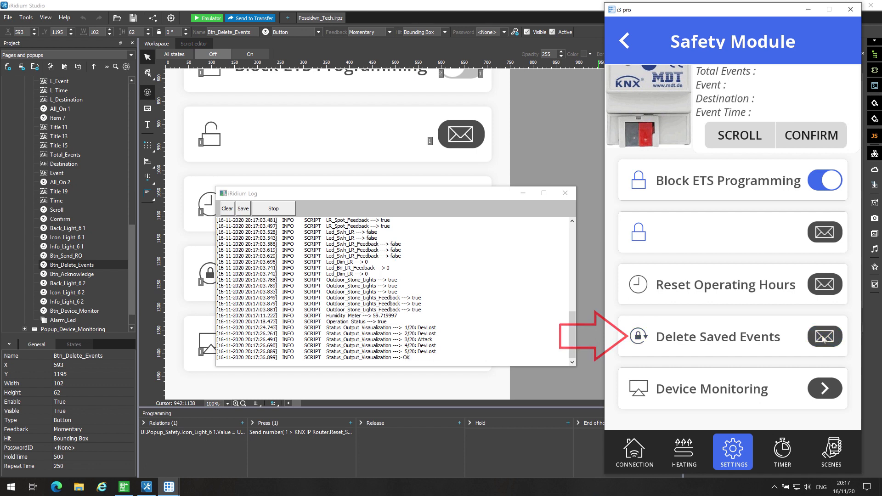
scroll(800, 295, "up", 1)
scroll(800, 296, "up", 3)
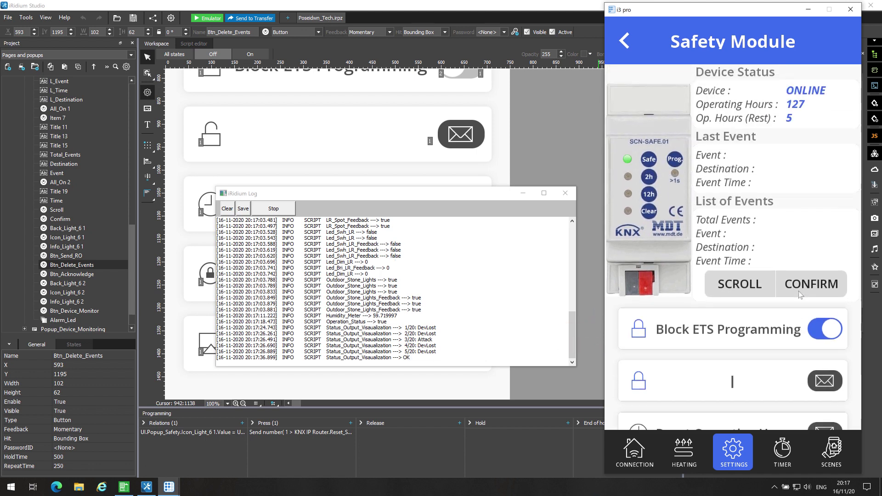
left_click(752, 288)
left_click(750, 288)
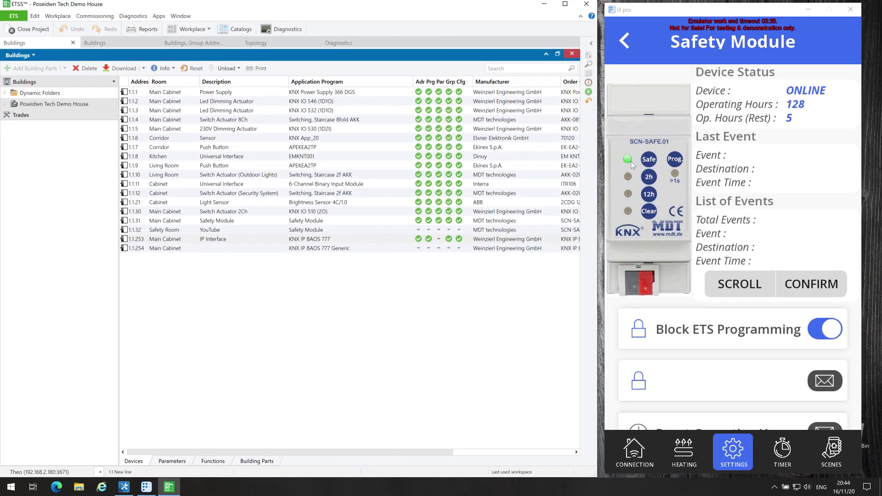
Partially download IP interface 1.1.253, then check the ETS bus connection options.
right_click(396, 243)
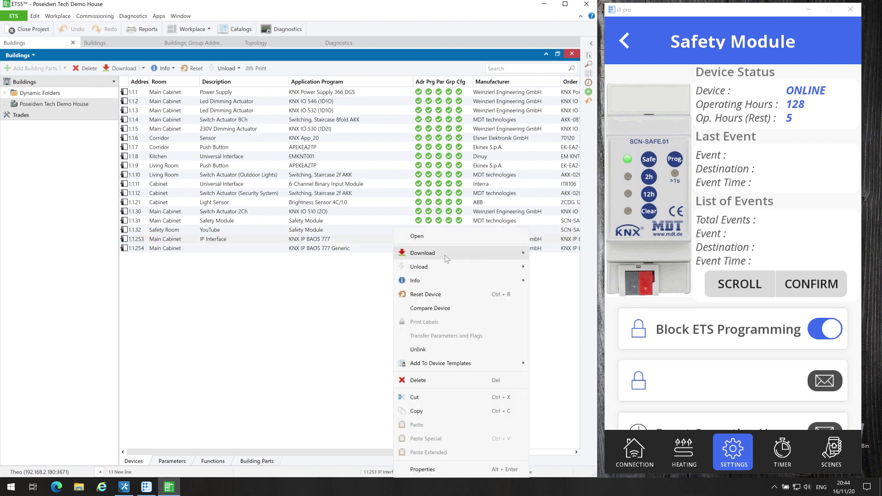
left_click(534, 267)
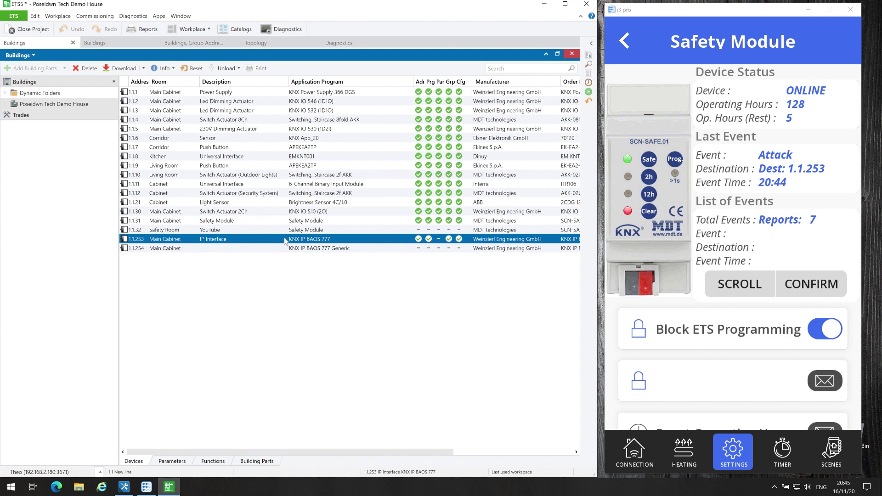
left_click(18, 17)
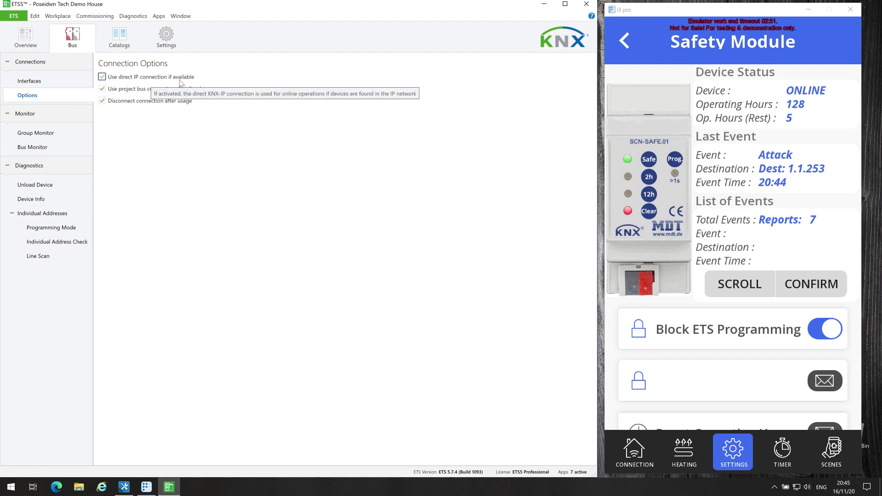
left_click(13, 17)
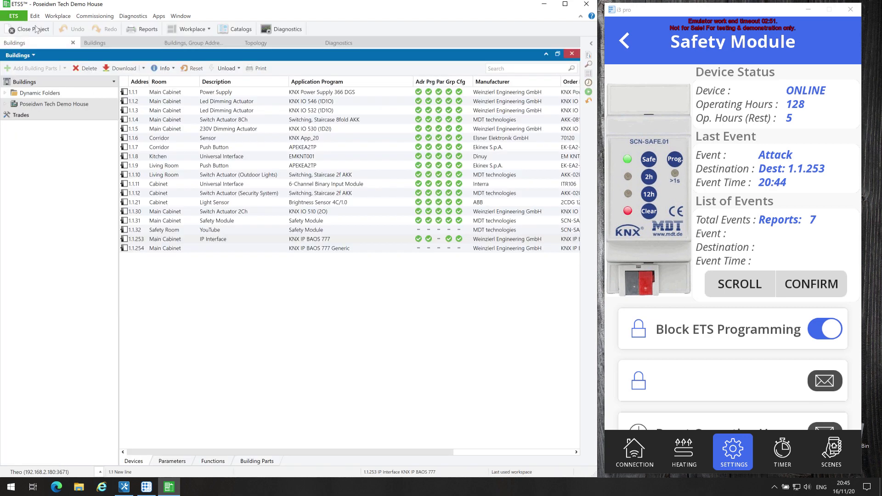
Run a second partial download to IP interface 1.1.253, which now fails.
right_click(397, 240)
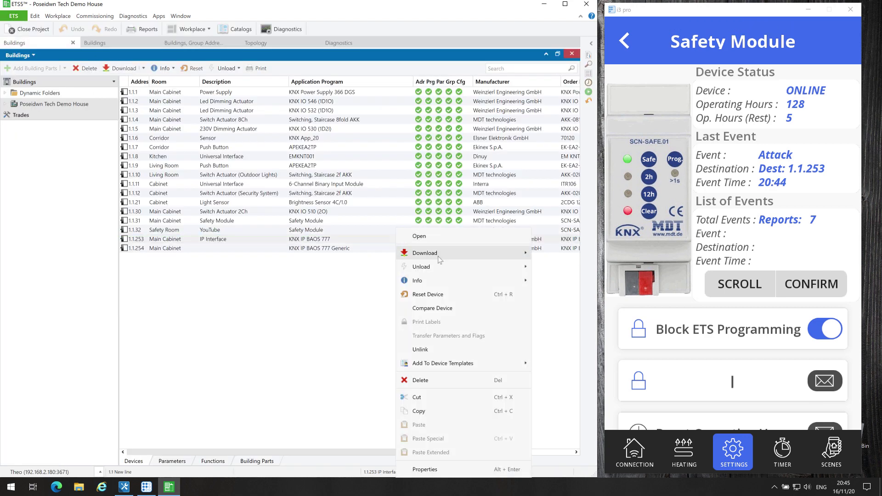
mouse_move(439, 260)
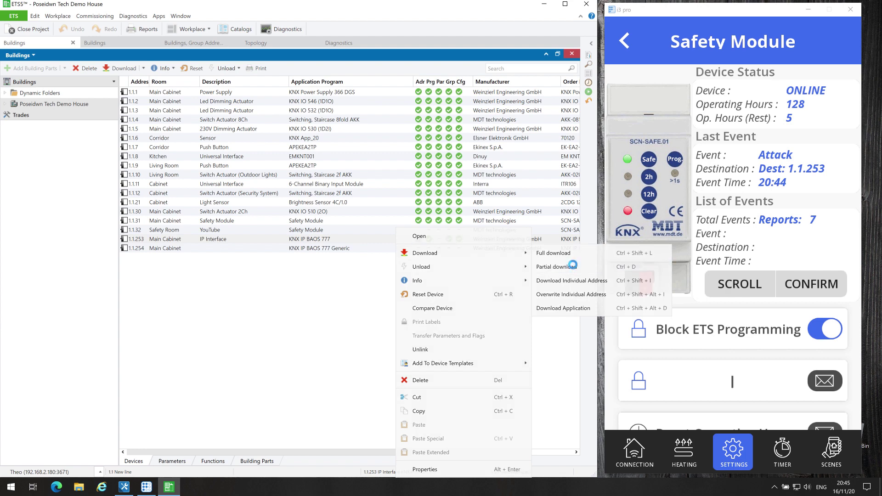
left_click(573, 265)
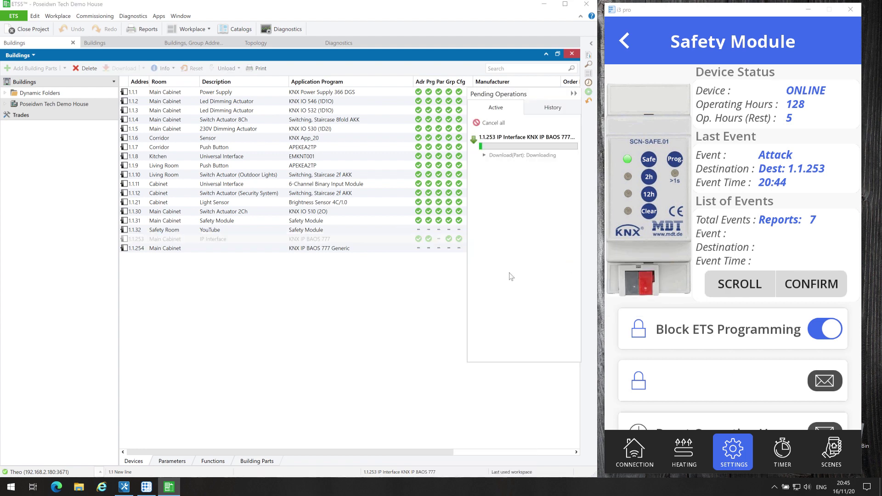